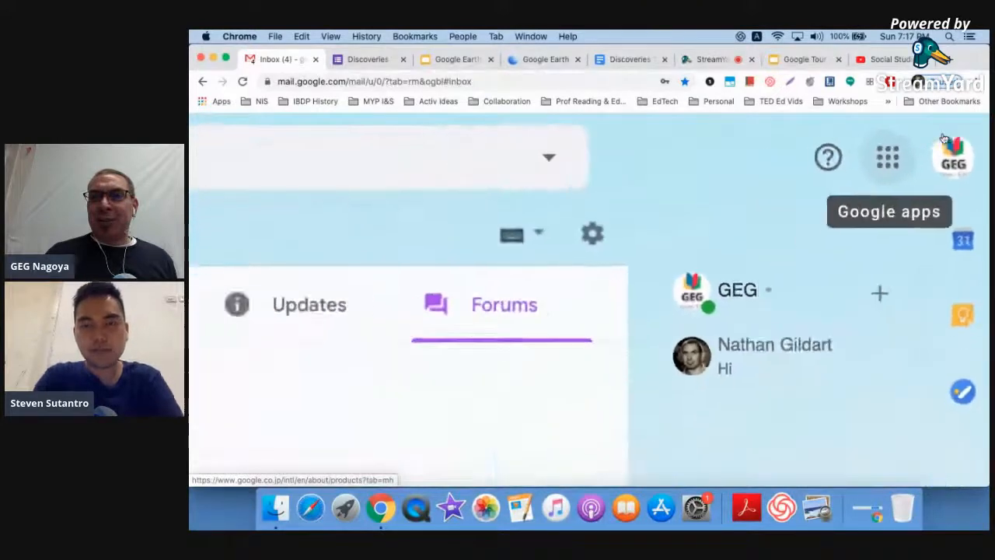
- Launch Google Earth in a new tab from the Gmail Google apps grid
{"action": "left_click", "coordinate": [944, 138]}
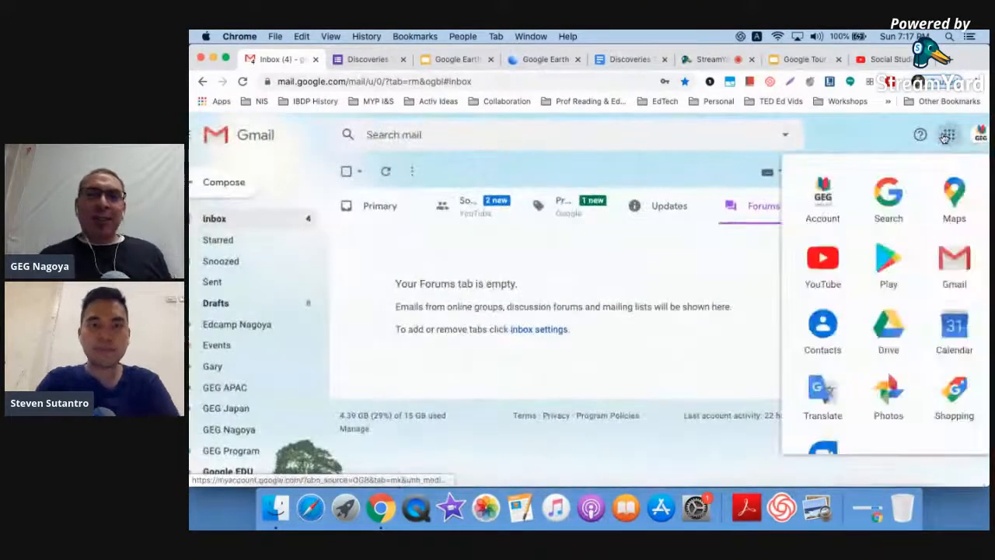
{"action": "scroll", "coordinate": [888, 283], "scroll_direction": "down", "scroll_amount": 5}
{"action": "scroll", "coordinate": [889, 288], "scroll_direction": "down", "scroll_amount": 2}
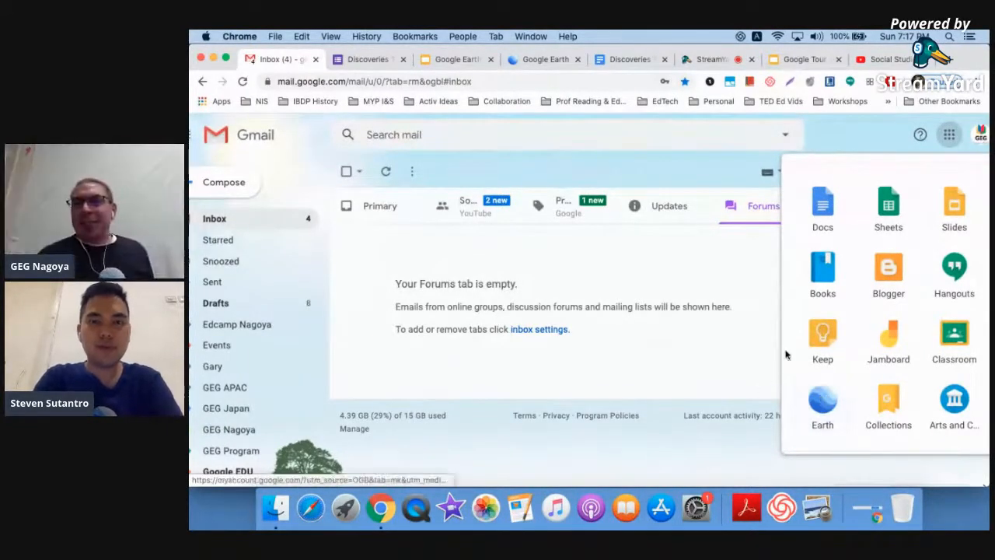
{"action": "left_click", "coordinate": [822, 400]}
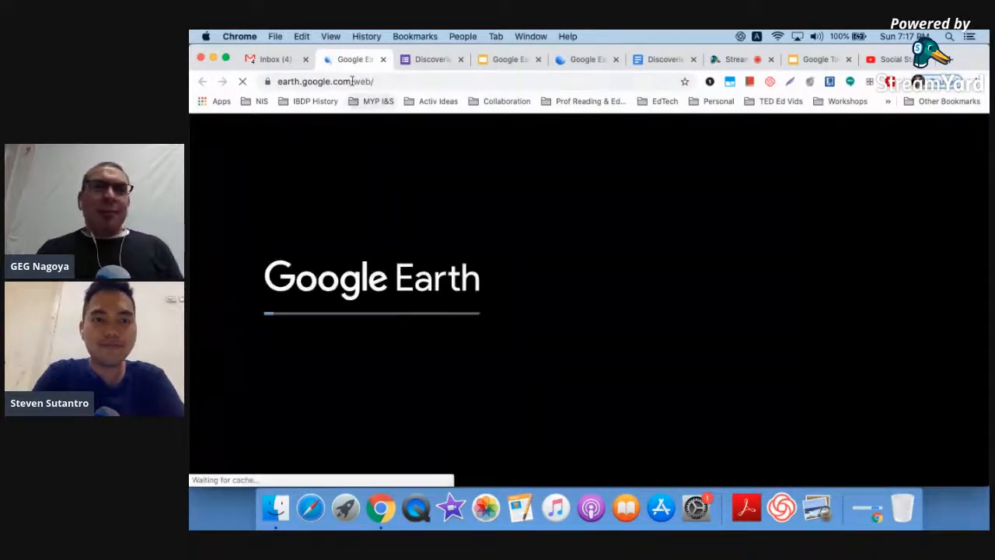
{"action": "left_click", "coordinate": [318, 82]}
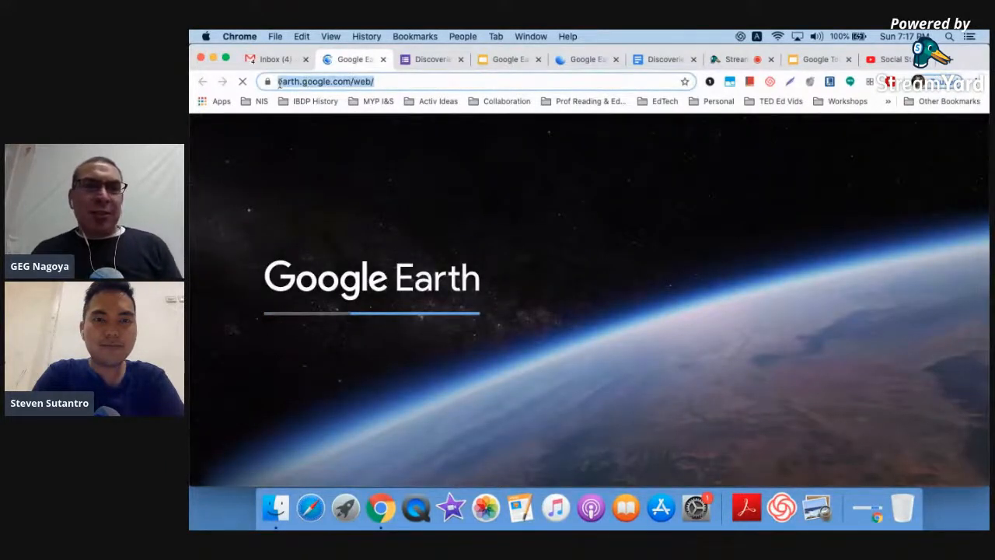
{"action": "left_click", "coordinate": [399, 81]}
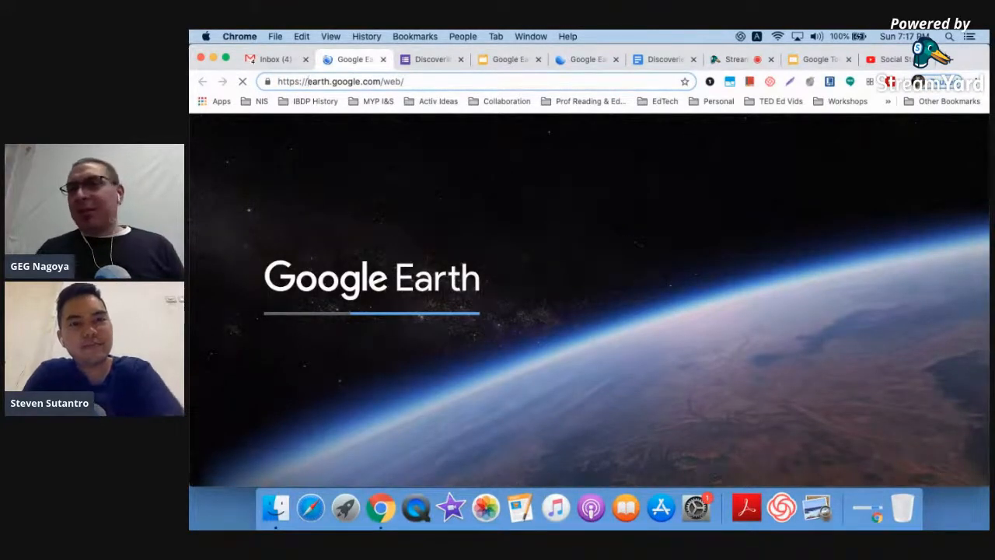
- Close that tab and load earth.google.com in a fresh browser tab
{"action": "key", "text": "super+w"}
{"action": "key", "text": "super+t"}
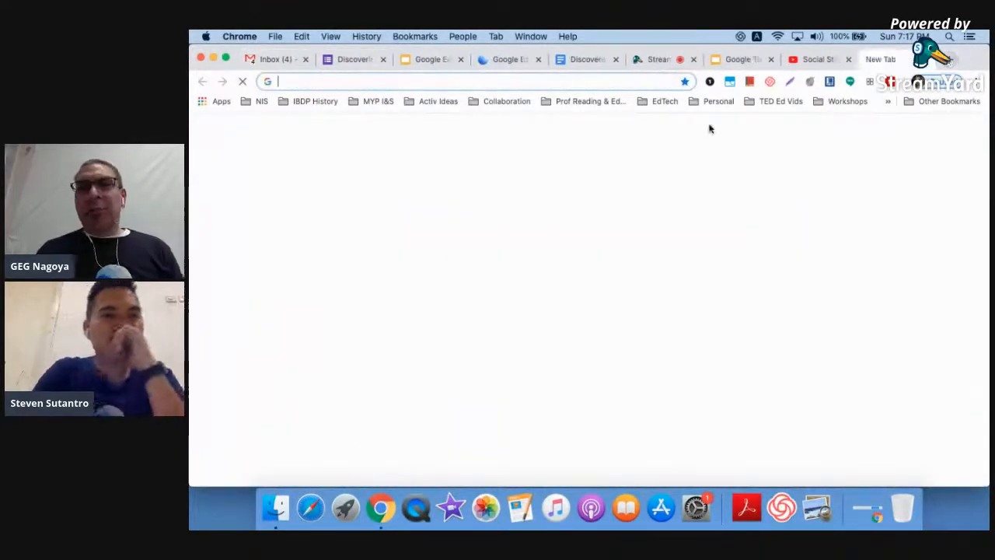
{"action": "type", "text": "earth.google.c"}
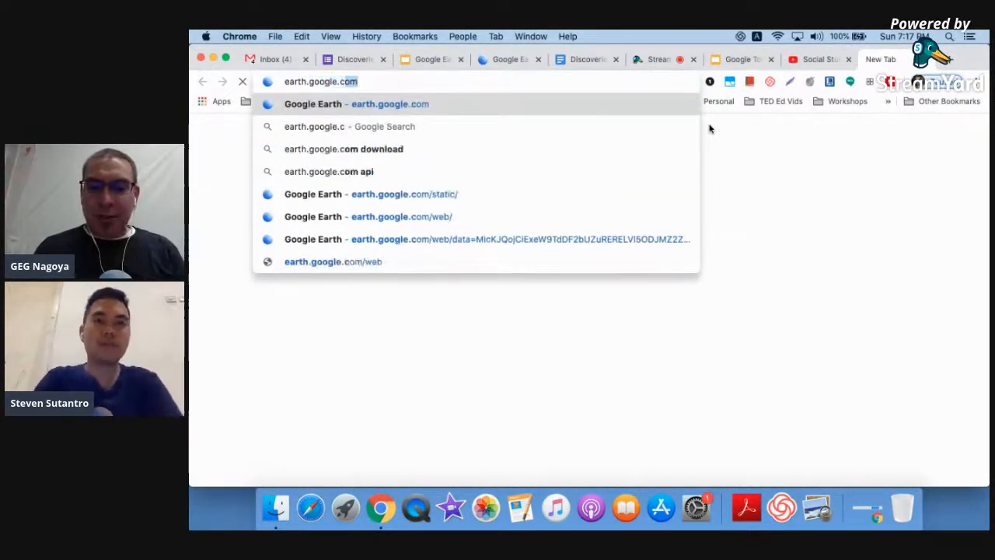
{"action": "key", "text": "Return"}
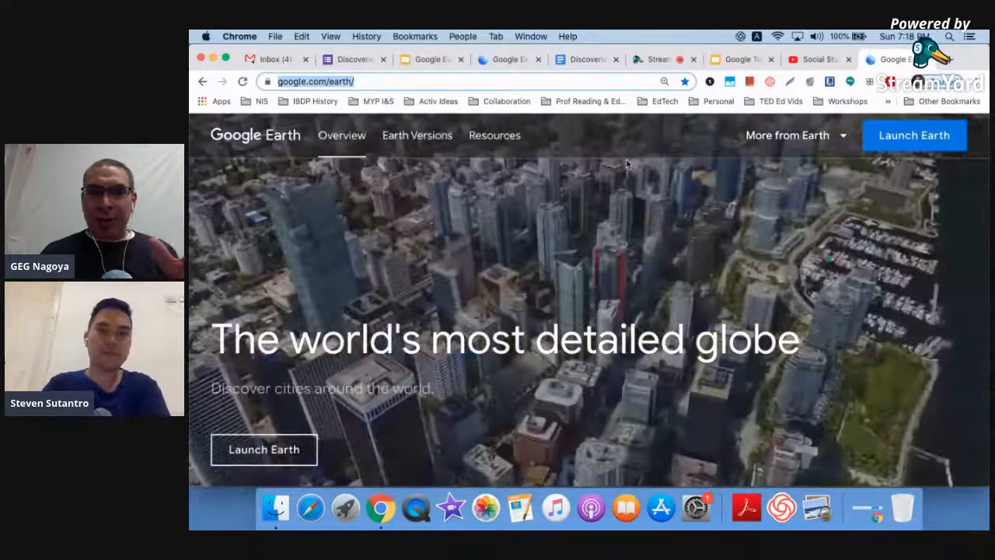
- Browse the More from Earth product list, then close the Google Earth overview tab
{"action": "left_click", "coordinate": [840, 135]}
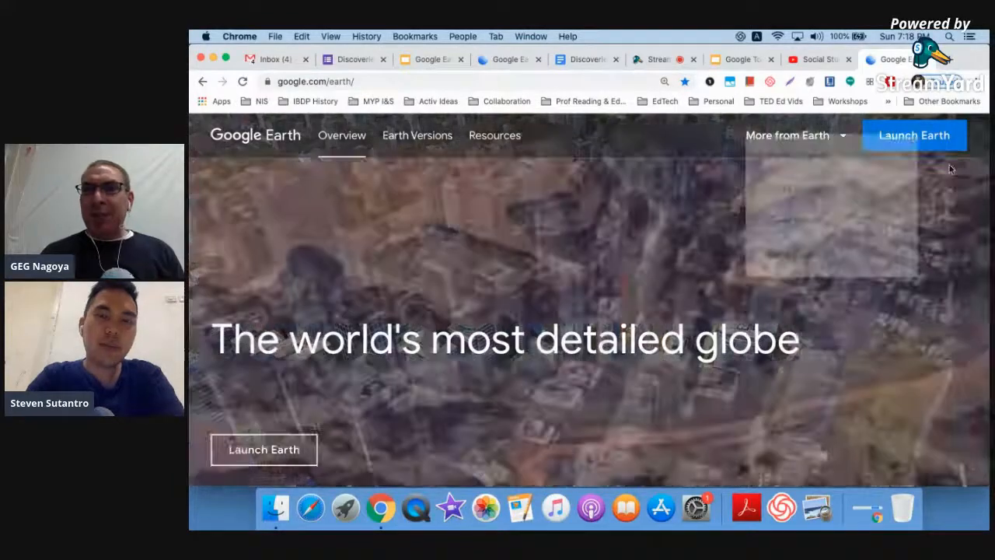
{"action": "scroll", "coordinate": [938, 160], "scroll_direction": "up", "scroll_amount": 5, "text": "ctrl"}
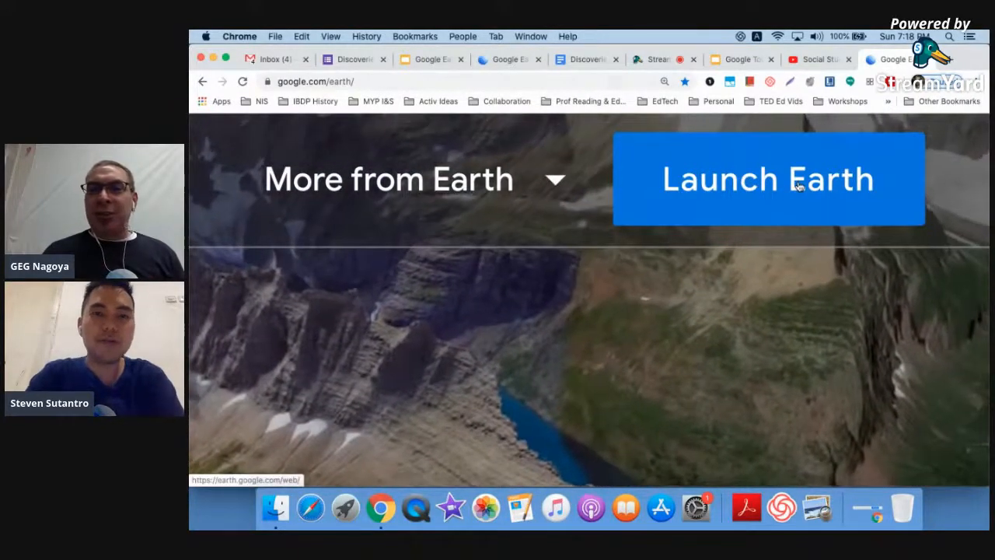
{"action": "scroll", "coordinate": [925, 72], "scroll_direction": "down", "scroll_amount": 5, "text": "ctrl"}
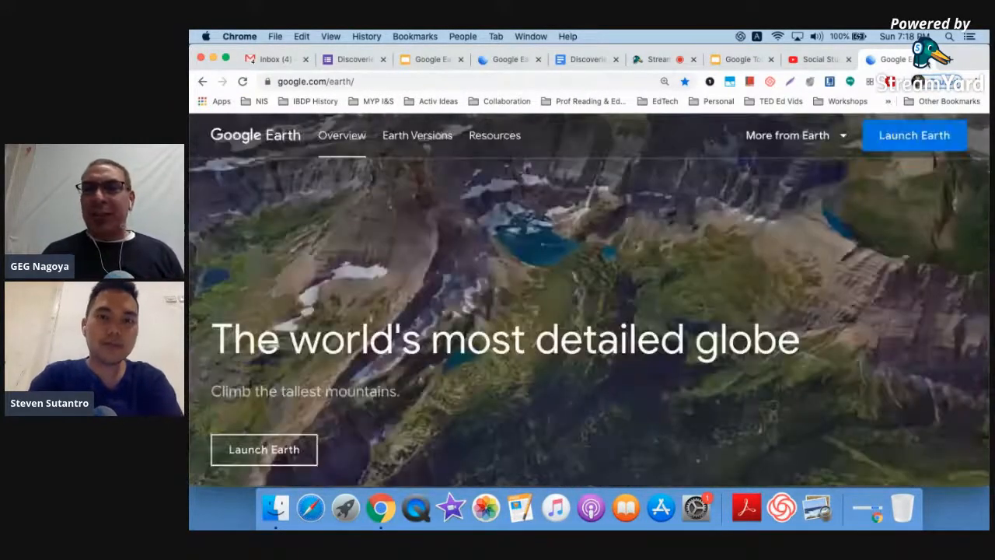
{"action": "key", "text": "super+w"}
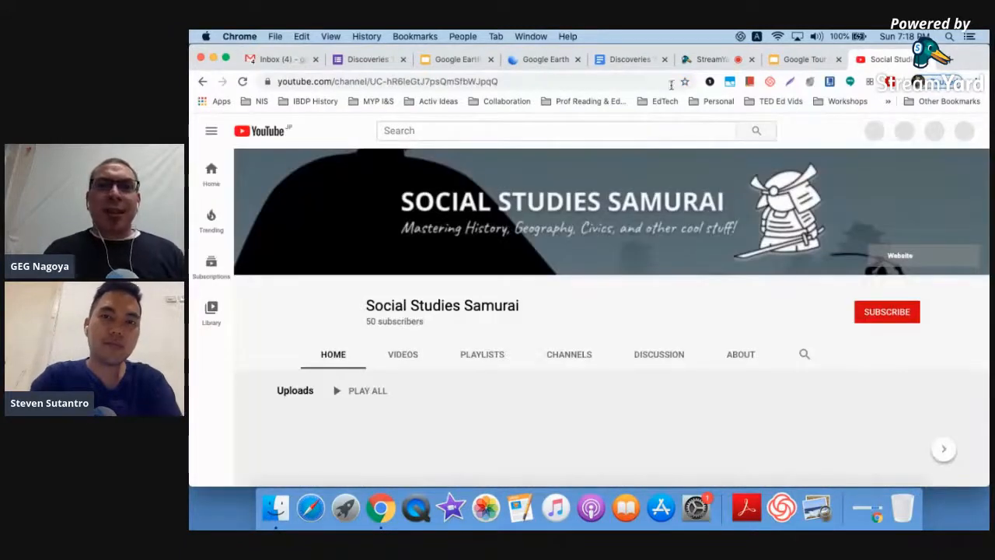
- Paste the Discoveries That Changed History doc link into a StreamYard chat comment
{"action": "left_click", "coordinate": [622, 61]}
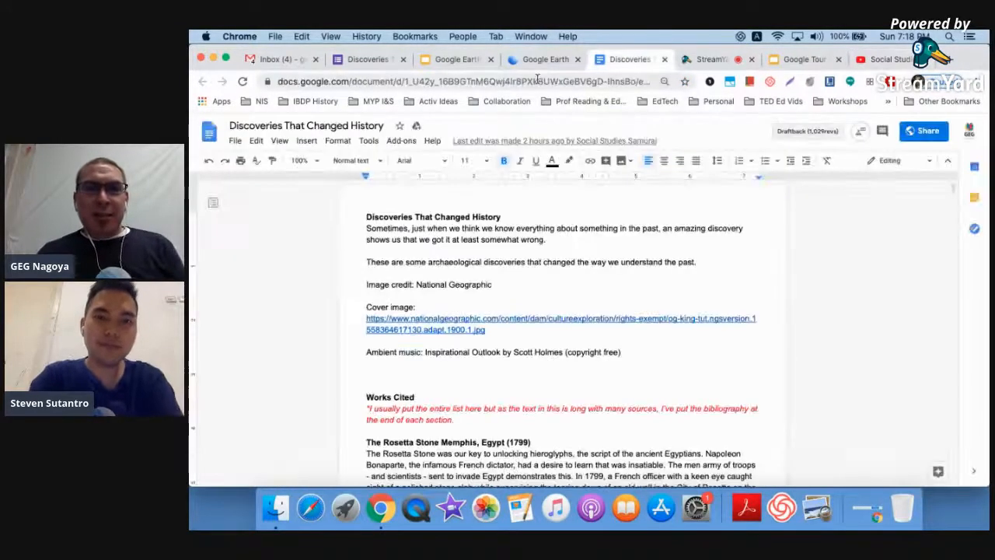
{"action": "left_click", "coordinate": [537, 80]}
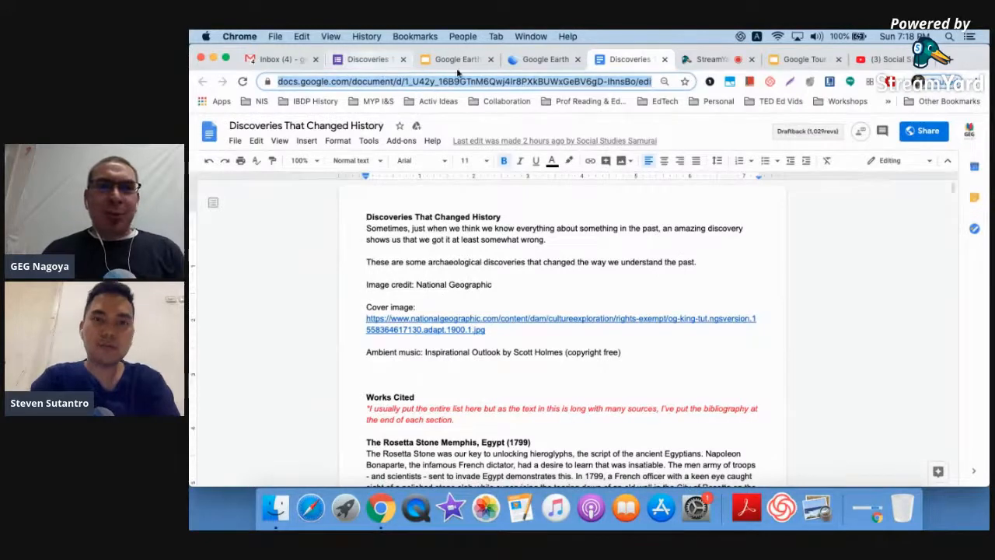
{"action": "left_click", "coordinate": [709, 60]}
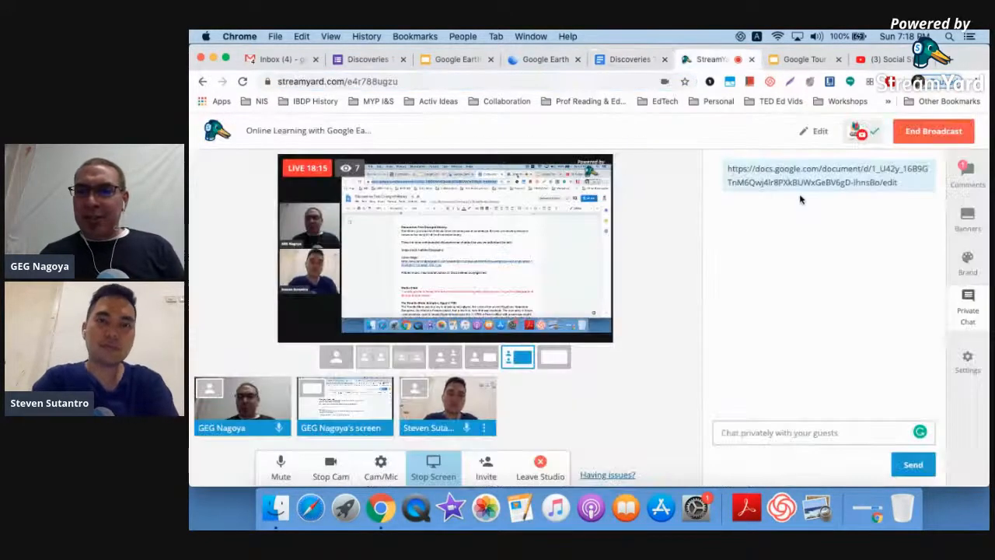
{"action": "left_click", "coordinate": [769, 437]}
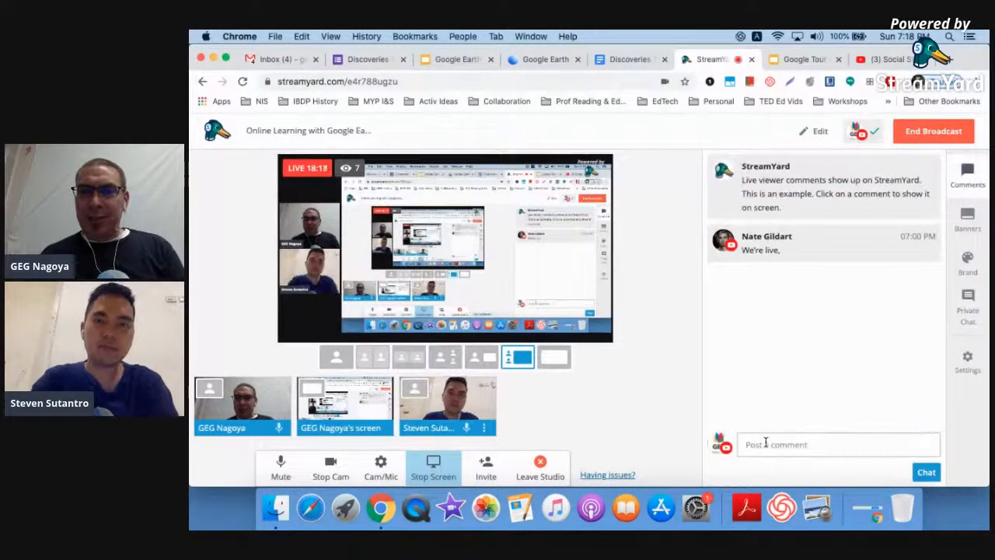
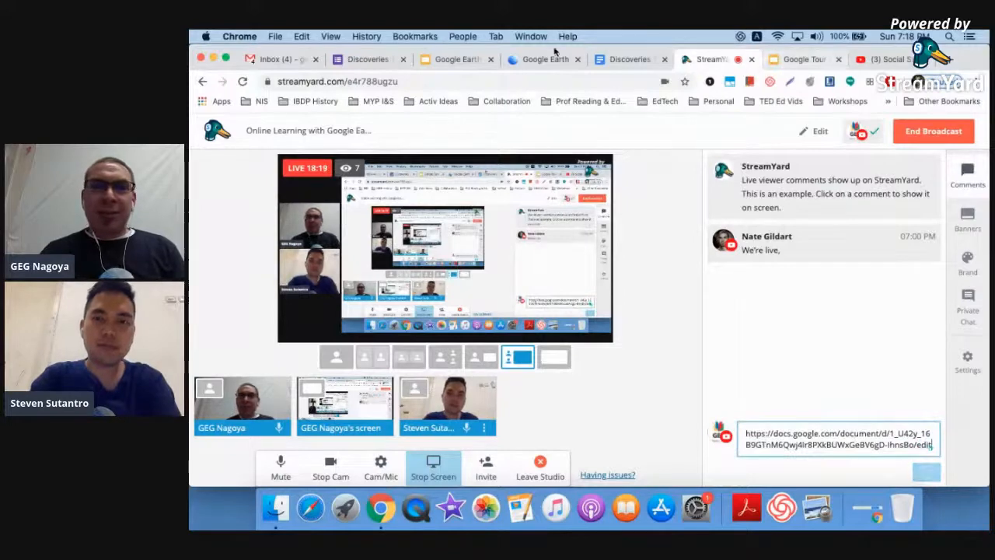
- Post the Earth Projects slide deck link in StreamYard chat and return to Google Earth
{"action": "left_click", "coordinate": [457, 59]}
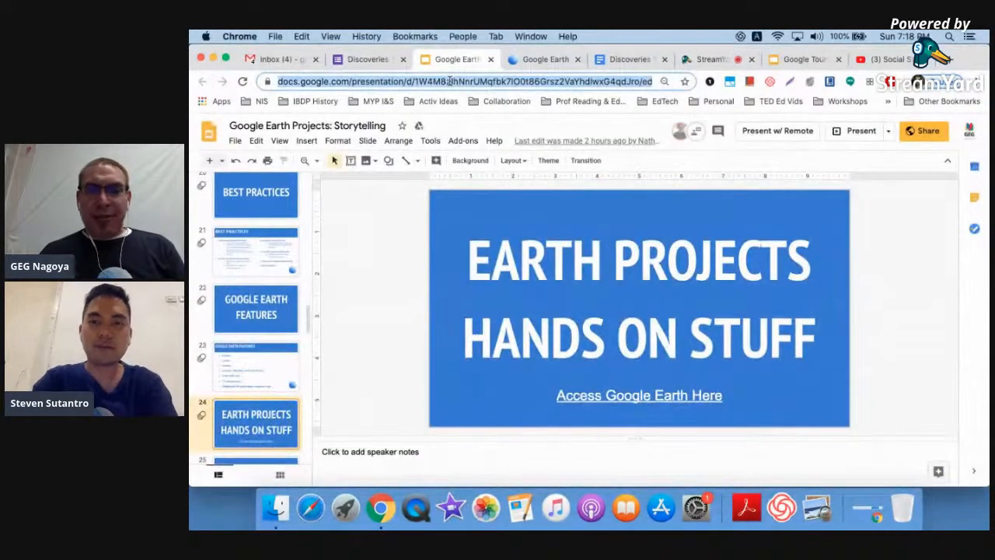
{"action": "left_click", "coordinate": [700, 62]}
{"action": "left_click", "coordinate": [814, 444]}
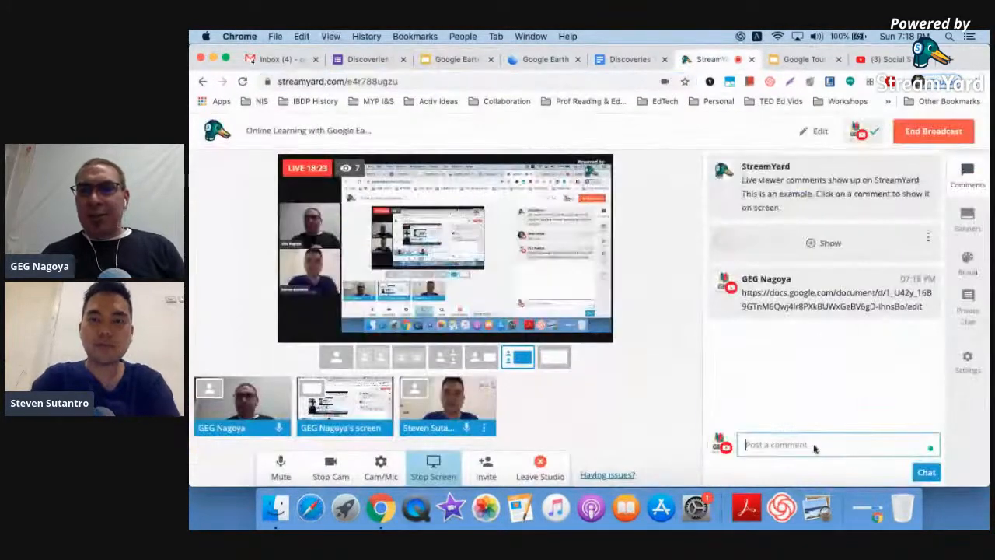
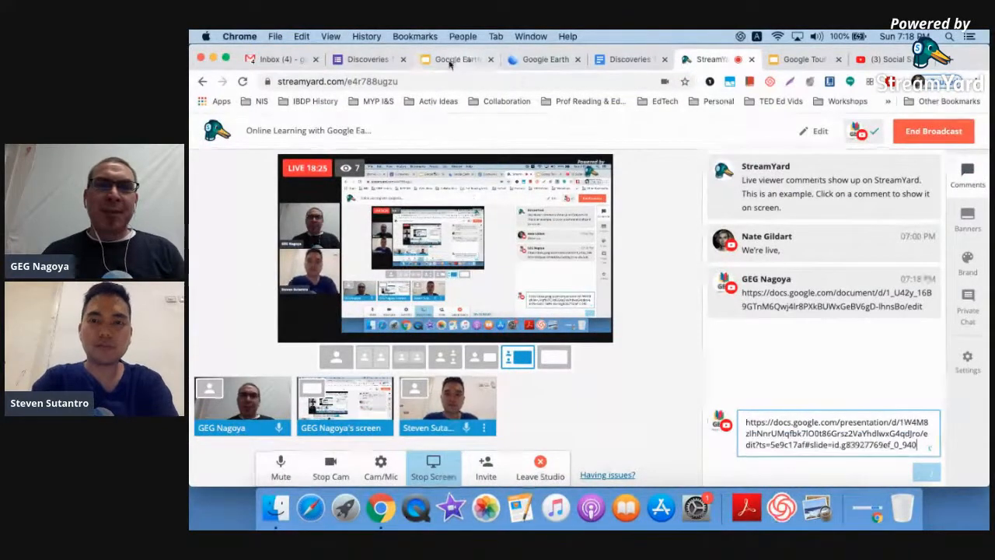
{"action": "key", "text": "Return"}
{"action": "left_click", "coordinate": [535, 61]}
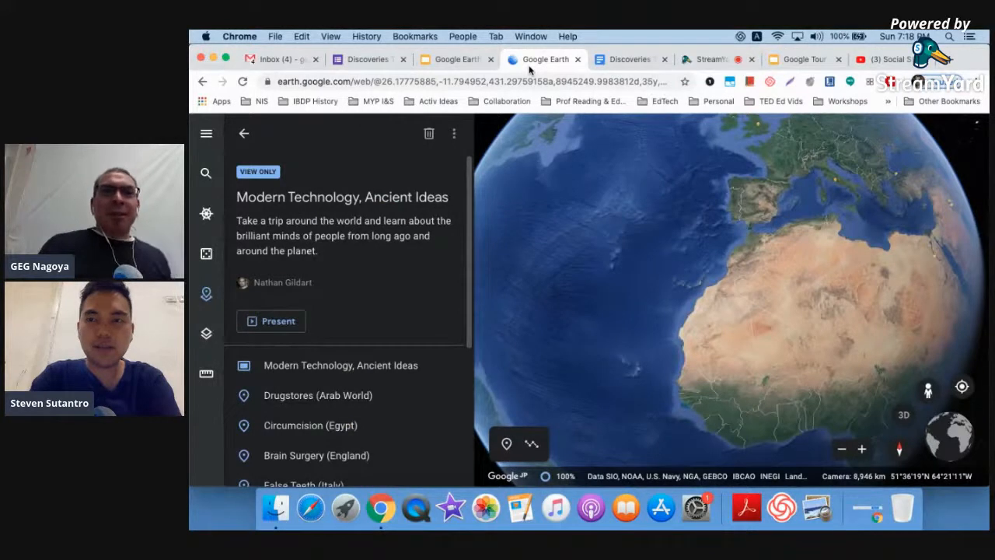
- Leave the current project and create a new project stored in Google Drive
{"action": "left_click", "coordinate": [246, 134]}
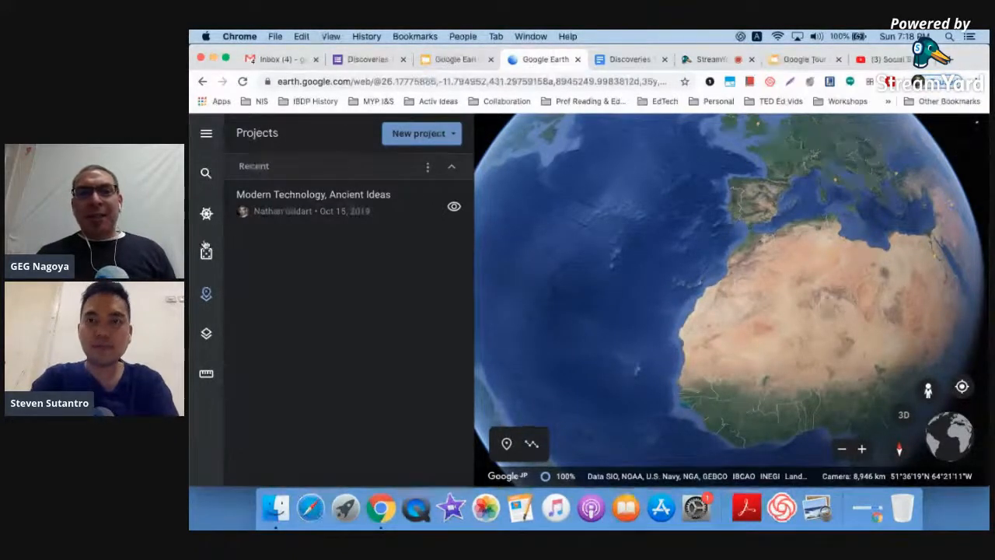
{"action": "scroll", "coordinate": [212, 305], "scroll_direction": "up", "scroll_amount": 5, "text": "ctrl"}
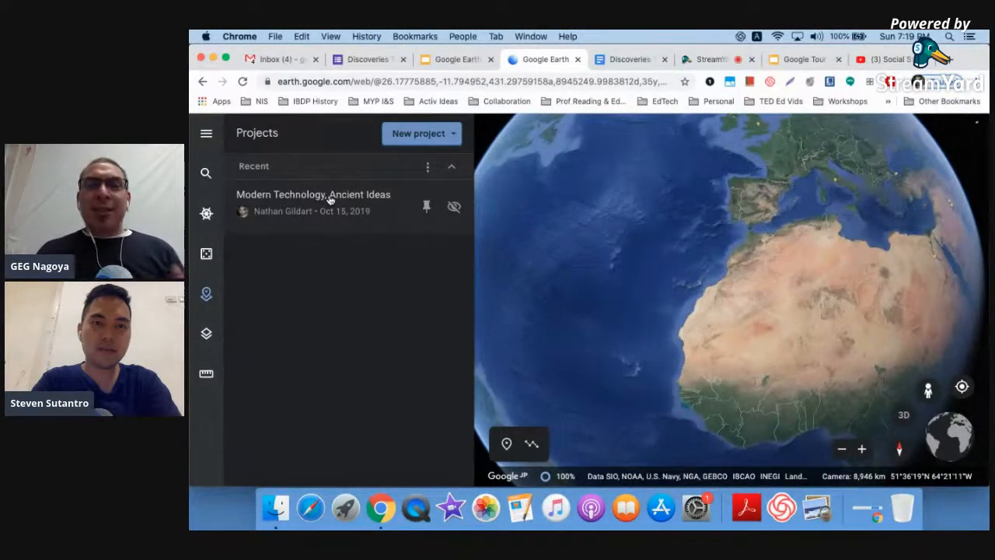
{"action": "left_click", "coordinate": [452, 133]}
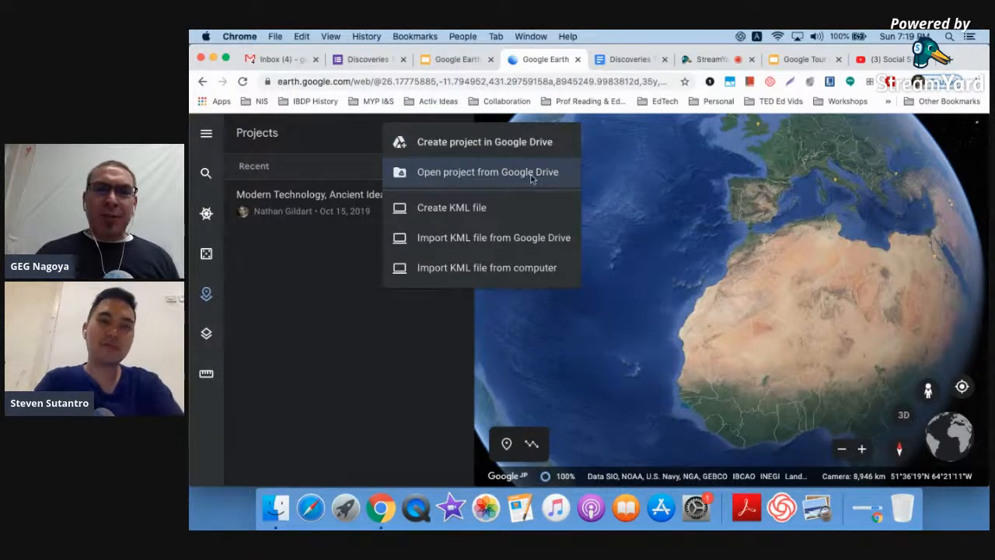
{"action": "left_click", "coordinate": [477, 143]}
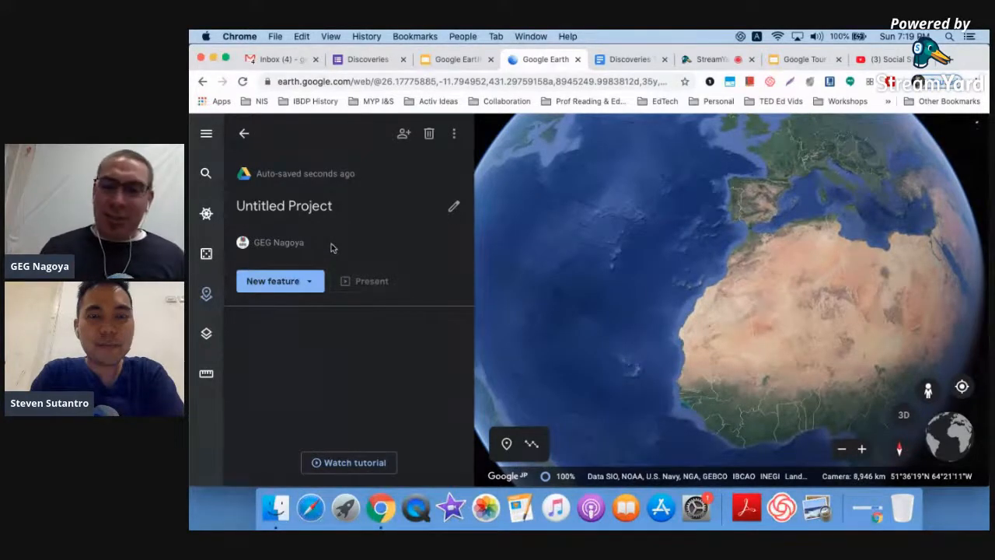
- Rename the project 'Discoveries That Changed History' using the title copied from the doc
{"action": "left_click", "coordinate": [627, 67]}
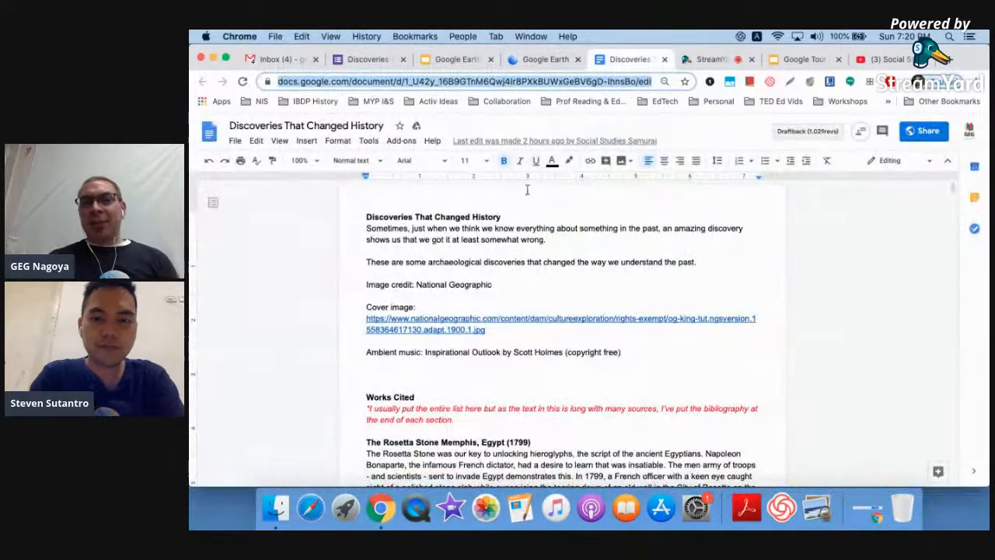
{"action": "left_click_drag", "start_coordinate": [506, 217], "coordinate": [346, 217]}
{"action": "key", "text": "cmd+c"}
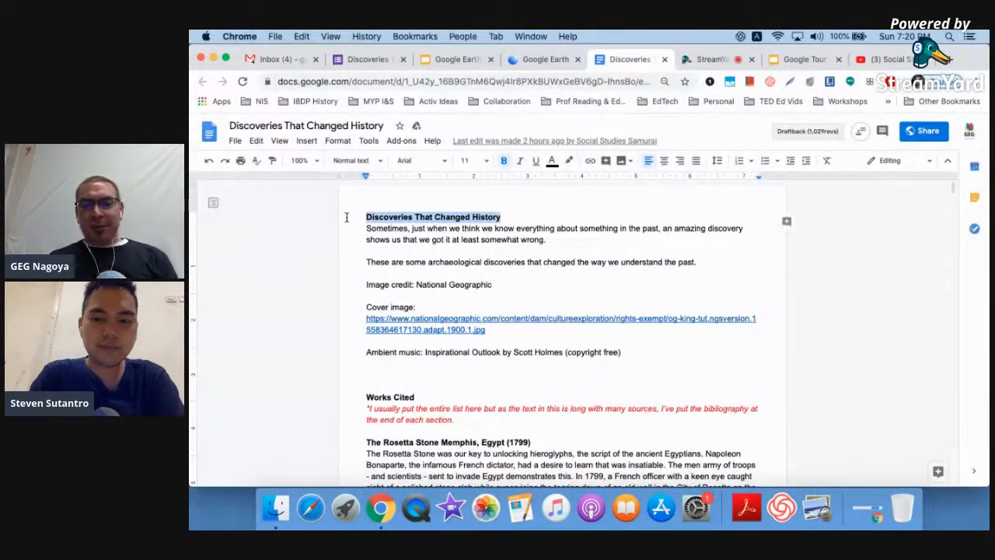
{"action": "left_click", "coordinate": [525, 57]}
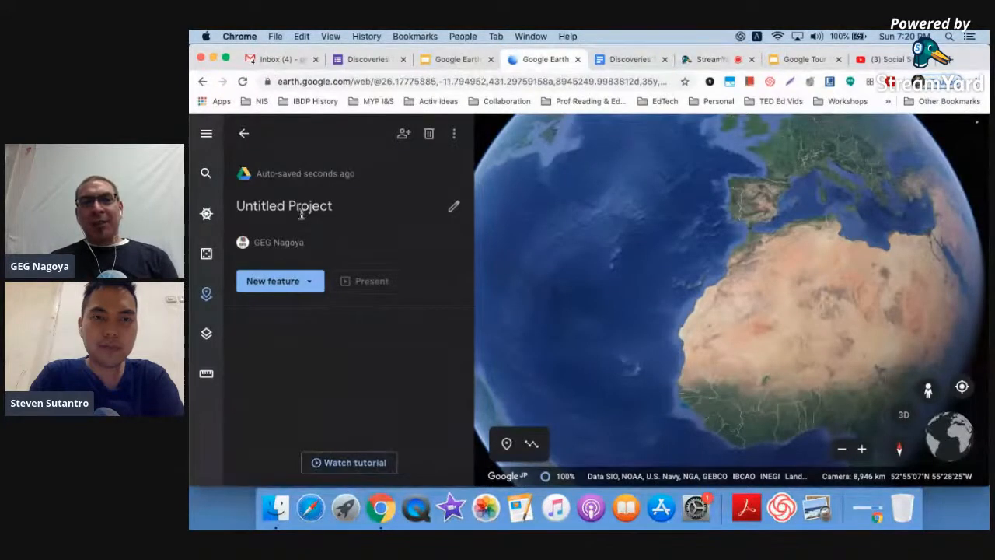
{"action": "left_click", "coordinate": [302, 216]}
{"action": "key", "text": "cmd+v"}
- Paste the doc's introduction text into the project description
{"action": "left_click", "coordinate": [304, 276]}
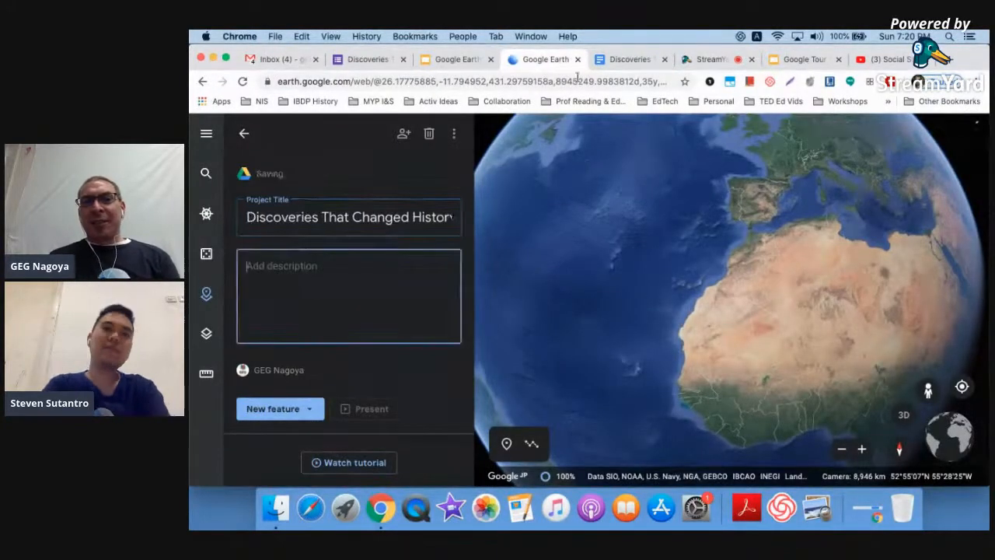
{"action": "left_click", "coordinate": [624, 62]}
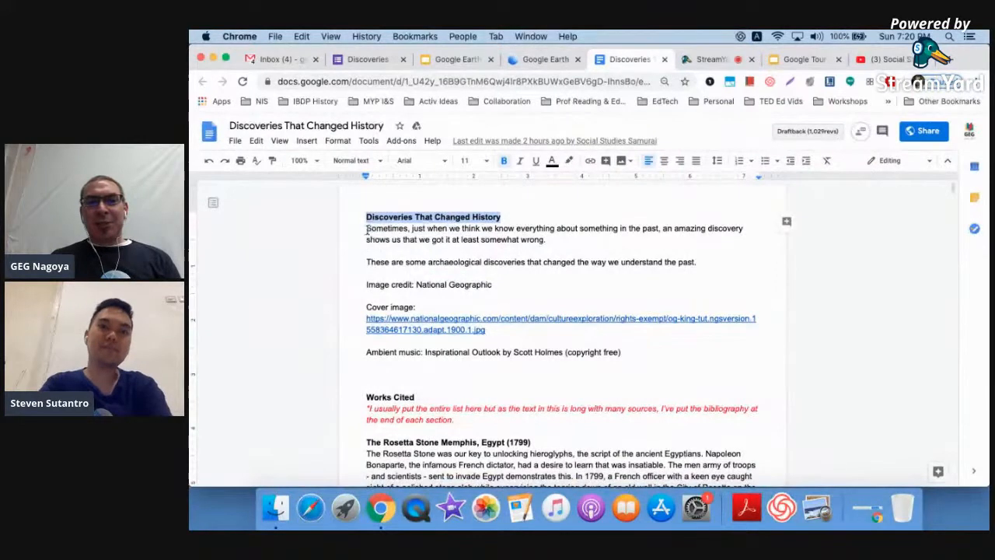
{"action": "left_click_drag", "start_coordinate": [366, 228], "coordinate": [447, 228]}
{"action": "left_click_drag", "start_coordinate": [525, 265], "coordinate": [698, 265]}
{"action": "left_click", "coordinate": [535, 281]}
{"action": "left_click_drag", "start_coordinate": [366, 228], "coordinate": [628, 337]}
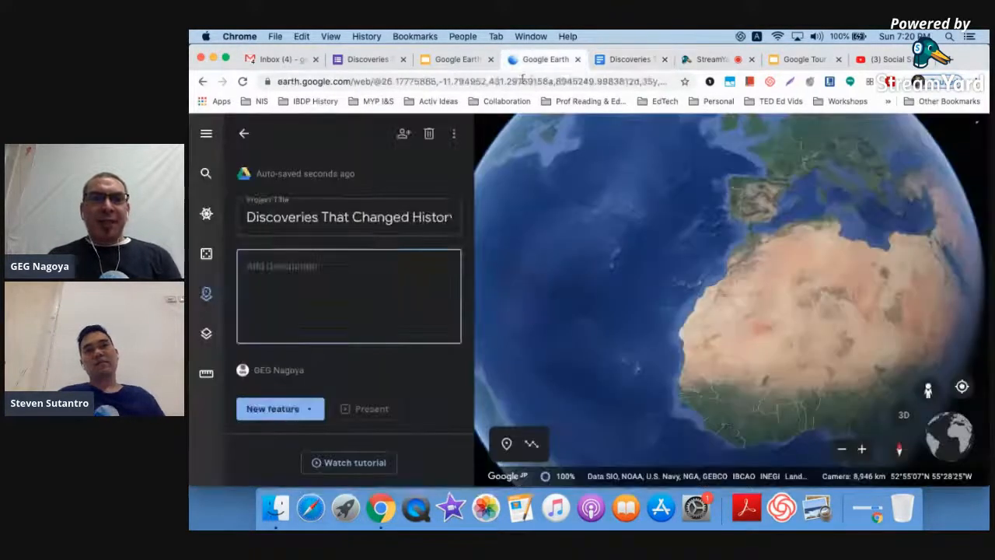
{"action": "left_click", "coordinate": [536, 59]}
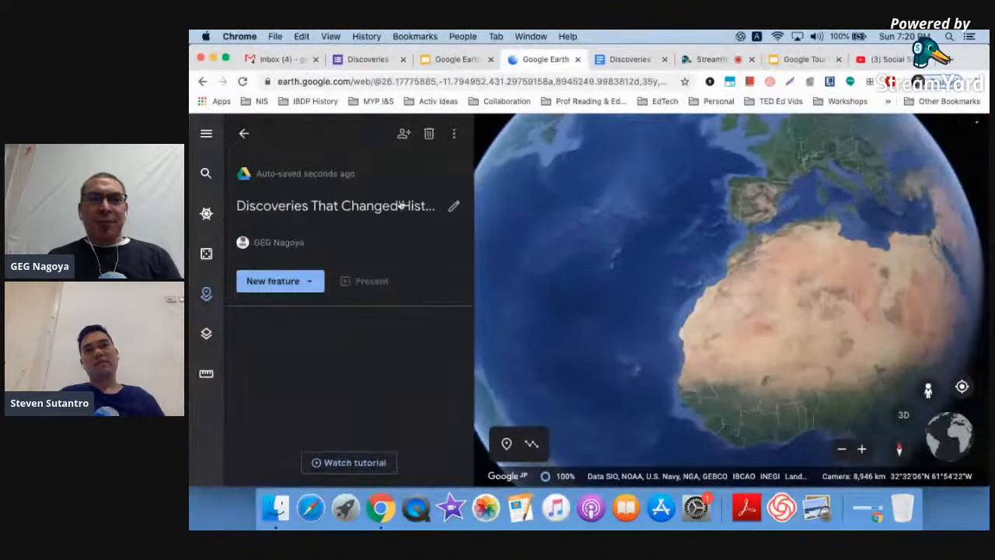
{"action": "left_click", "coordinate": [454, 205]}
{"action": "left_click", "coordinate": [361, 277]}
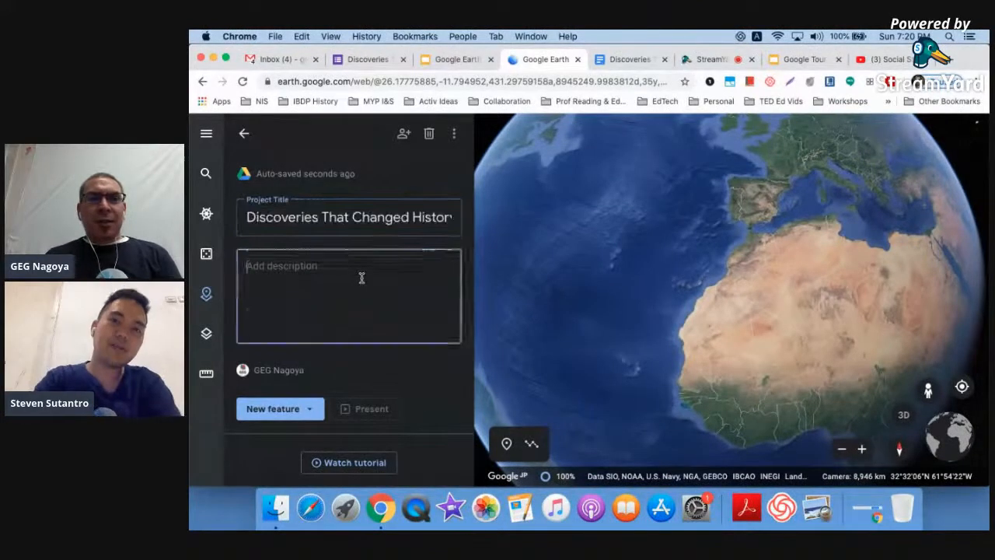
{"action": "key", "text": "super+v"}
- Delete the image credit and cover link, ending the description with 'understand the past.'
{"action": "scroll", "coordinate": [361, 278], "scroll_direction": "up", "scroll_amount": 3}
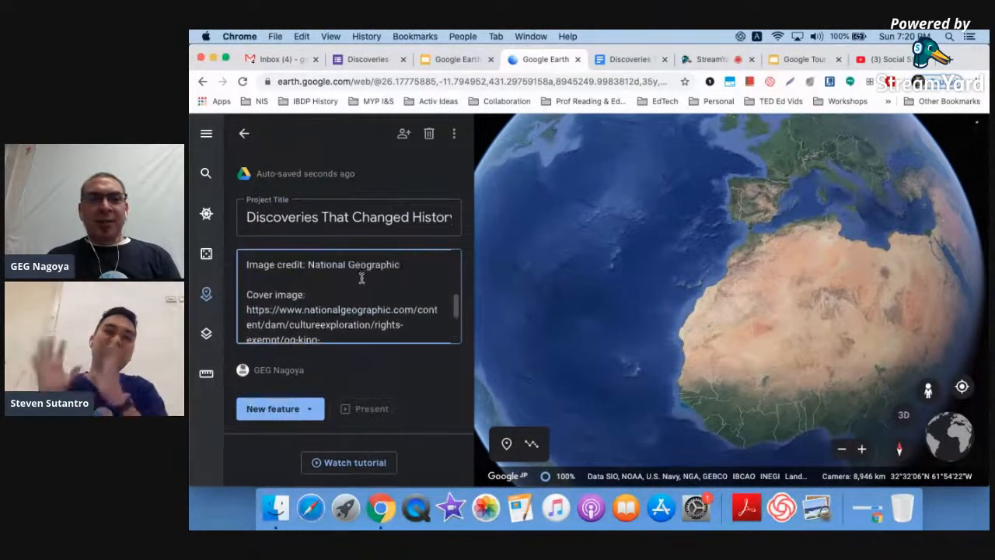
{"action": "left_click_drag", "start_coordinate": [361, 270], "coordinate": [407, 339]}
{"action": "key", "text": "BackSpace"}
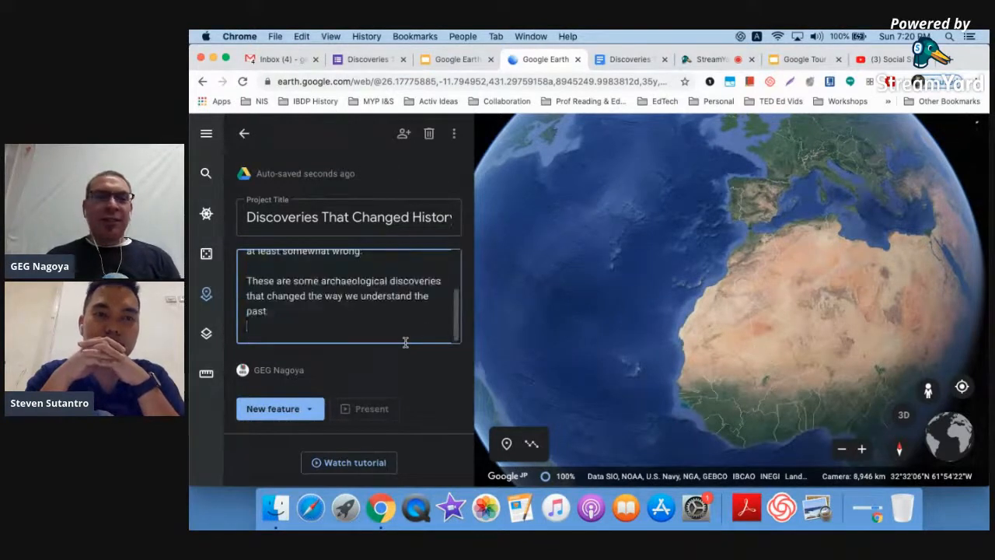
{"action": "key", "text": "BackSpace"}
{"action": "type", "text": "."}
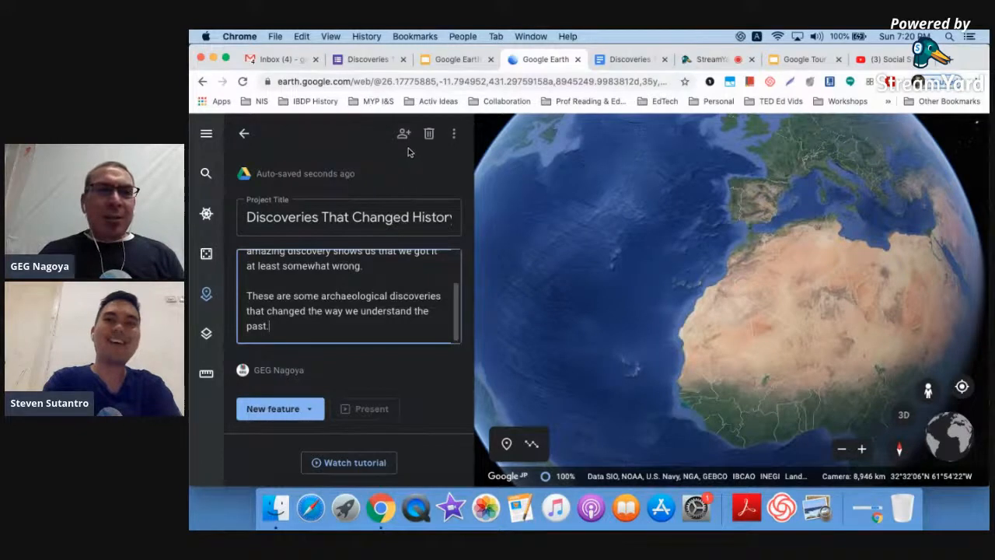
- Share the project with a collaborator's e-mail address and send the invitation with a short greeting note
{"action": "scroll", "coordinate": [413, 146], "scroll_direction": "up", "scroll_amount": 5, "text": "ctrl"}
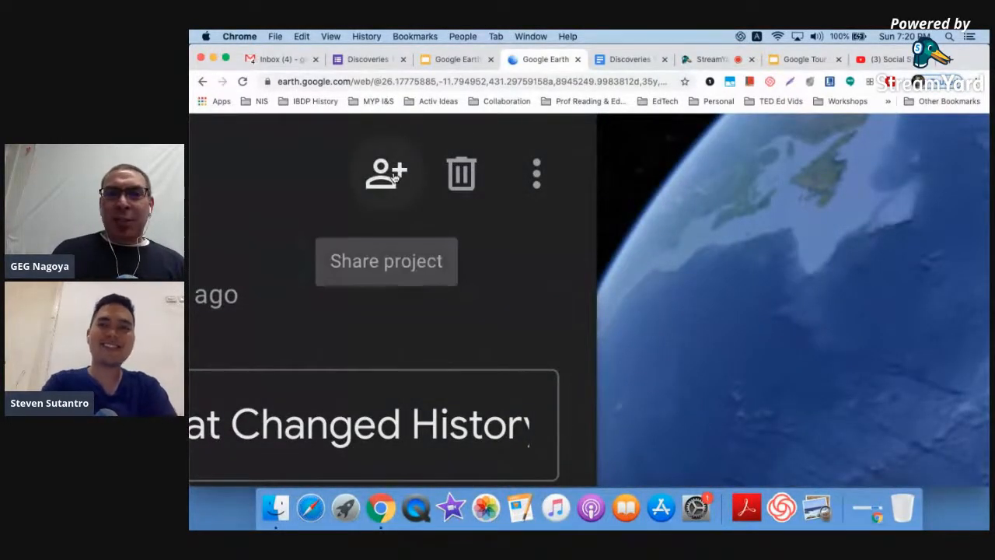
{"action": "scroll", "coordinate": [394, 177], "scroll_direction": "down", "scroll_amount": 5, "text": "ctrl"}
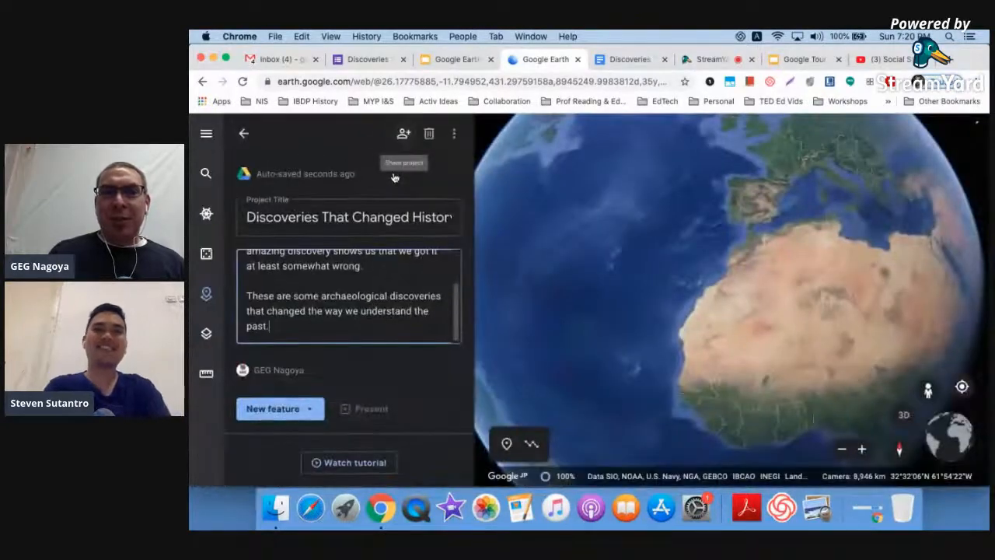
{"action": "left_click", "coordinate": [403, 133]}
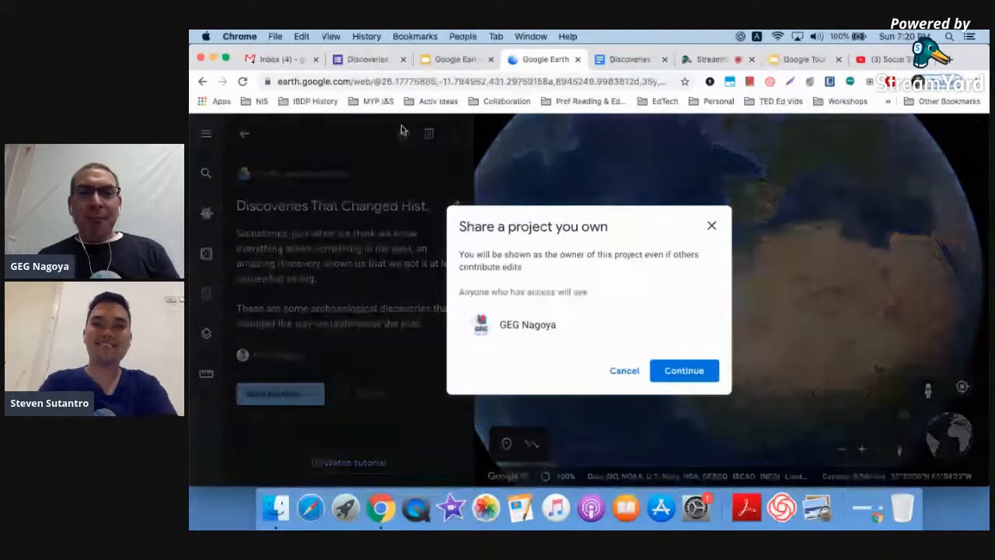
{"action": "left_click", "coordinate": [699, 376]}
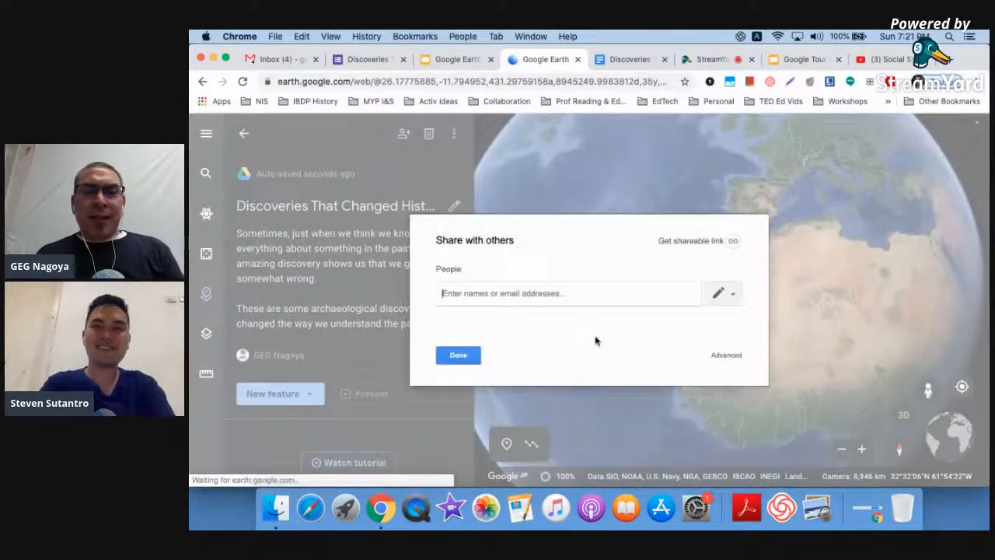
{"action": "type", "text": "steven"}
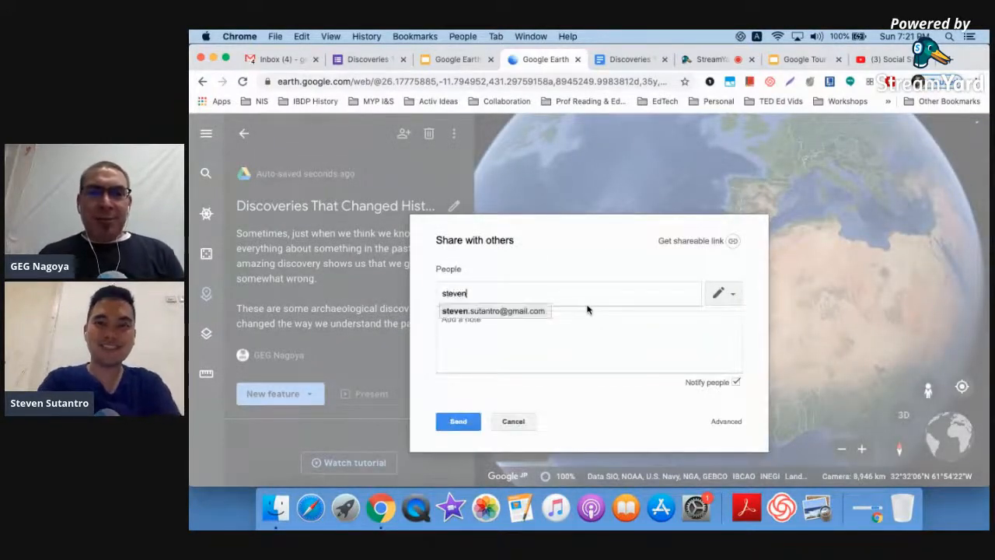
{"action": "key", "text": "Return"}
{"action": "left_click", "coordinate": [585, 338]}
{"action": "type", "text": "Hi S."}
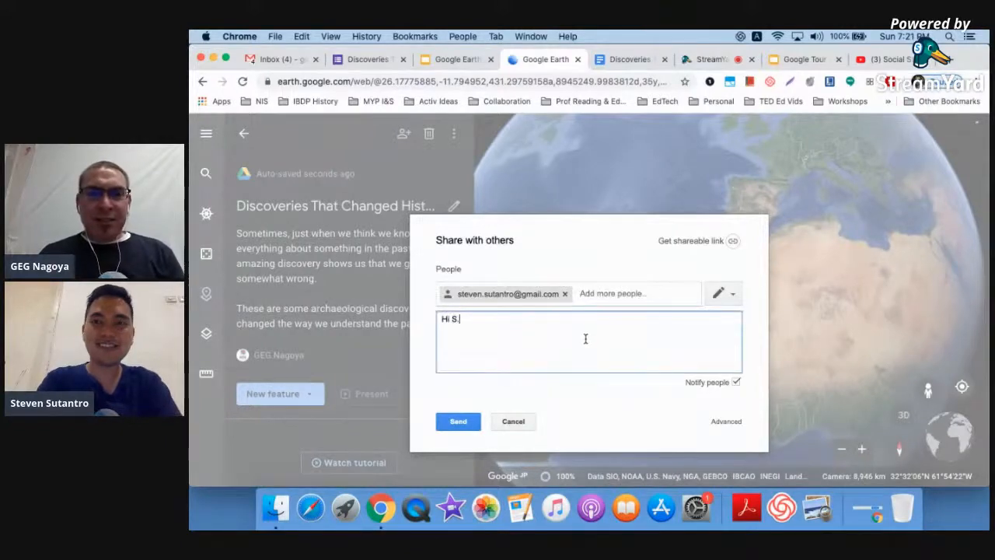
{"action": "left_click", "coordinate": [457, 420]}
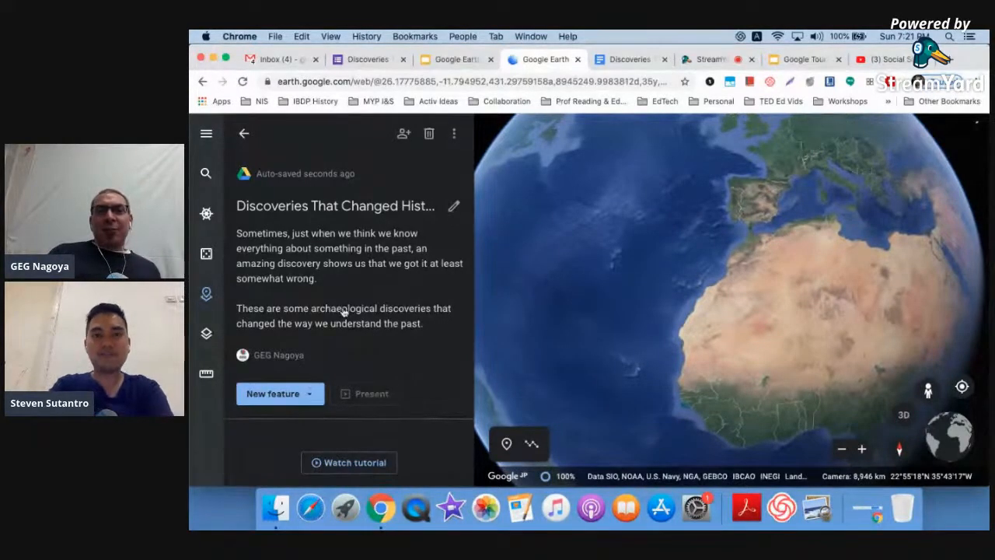
{"action": "left_click", "coordinate": [311, 394]}
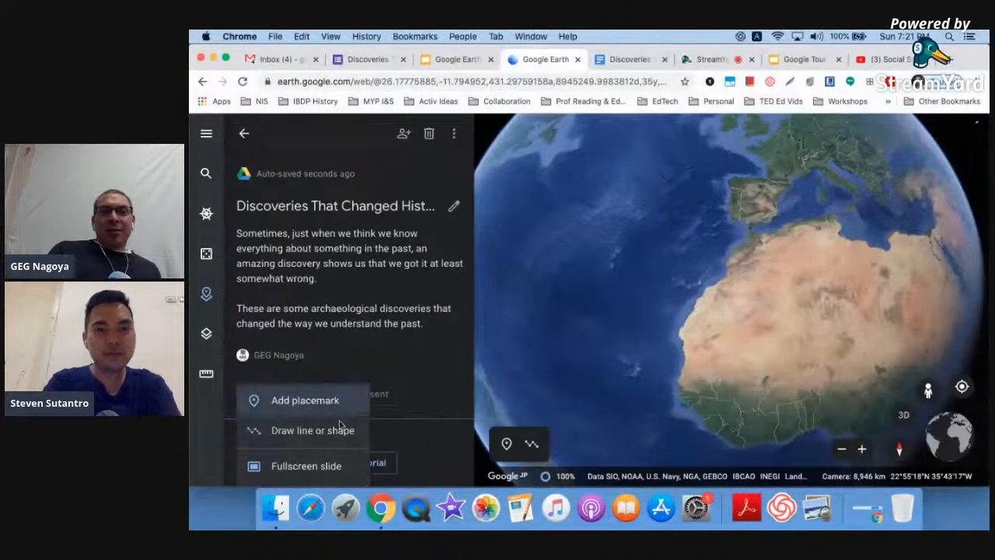
- Add a Fullscreen slide to the project from the New feature list
{"action": "scroll", "coordinate": [339, 427], "scroll_direction": "up", "scroll_amount": 1}
{"action": "scroll", "coordinate": [339, 427], "scroll_direction": "down", "scroll_amount": 1}
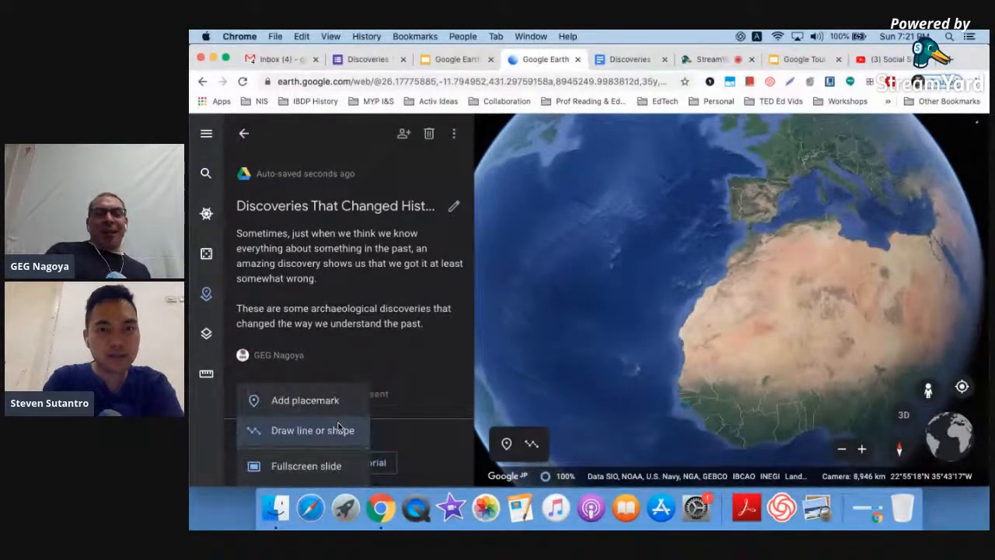
{"action": "left_click", "coordinate": [309, 466]}
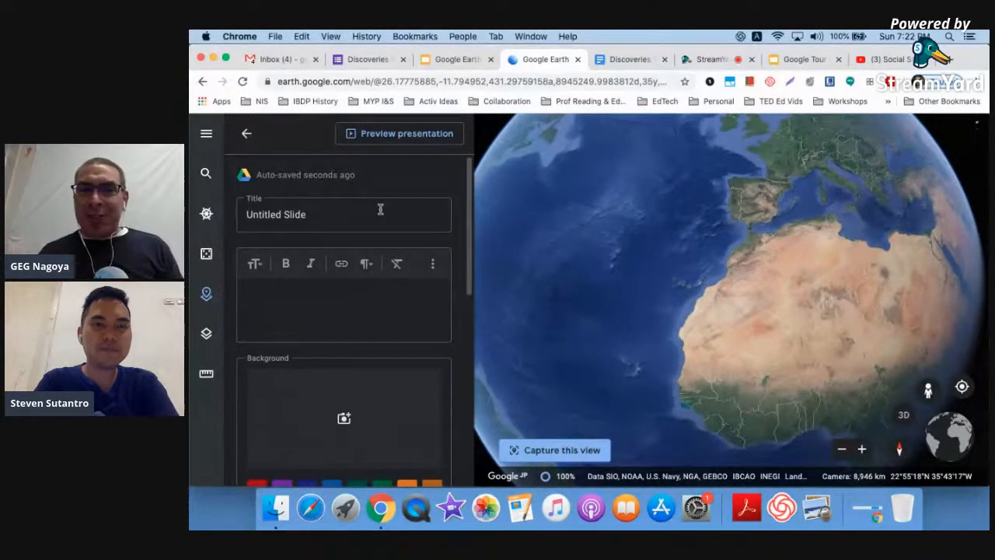
- Title the slide 'Discoveries That Changed History' with the heading copied from the doc
{"action": "left_click", "coordinate": [628, 59]}
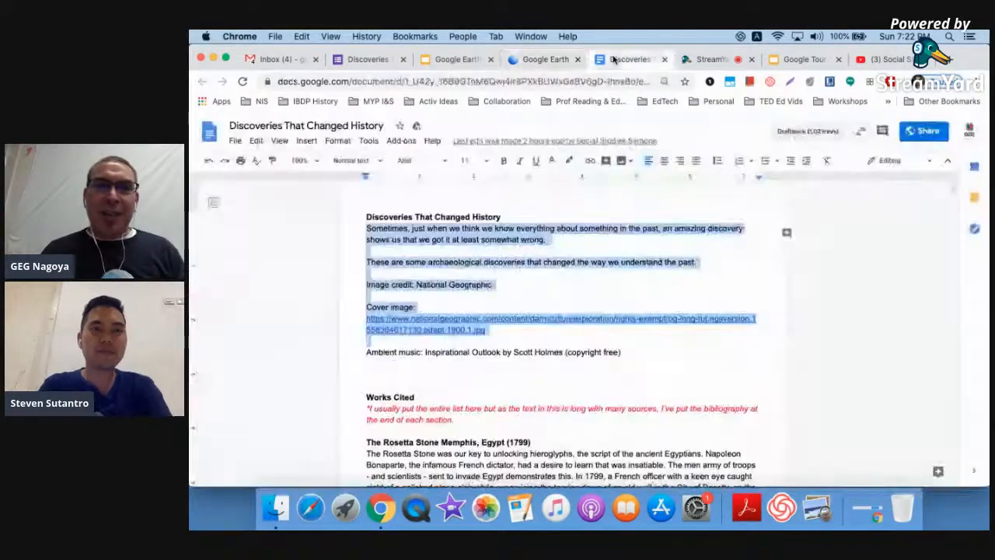
{"action": "left_click", "coordinate": [501, 218]}
{"action": "left_click_drag", "start_coordinate": [501, 218], "coordinate": [362, 218]}
{"action": "key", "text": "super+c"}
{"action": "left_click", "coordinate": [544, 59]}
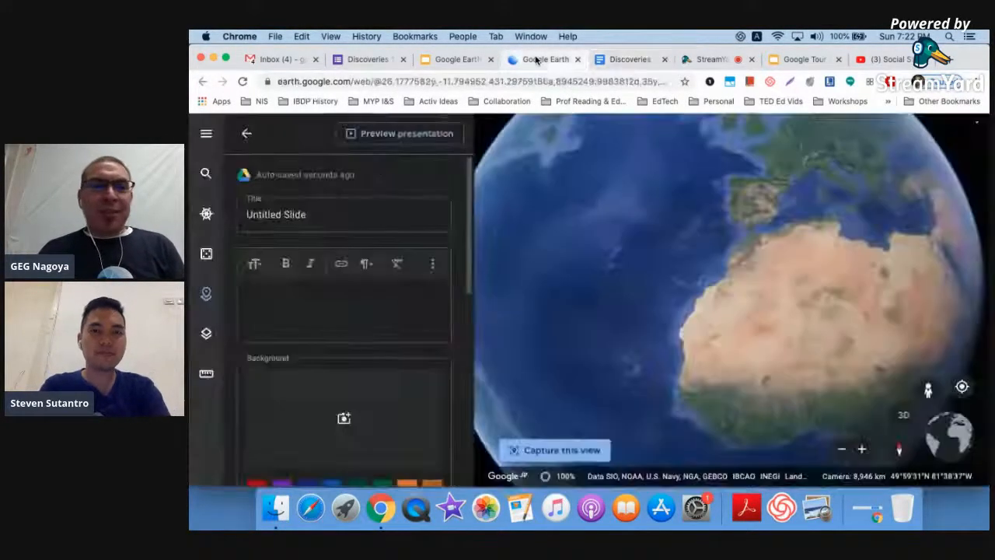
{"action": "left_click", "coordinate": [330, 212]}
{"action": "key", "text": "super+a"}
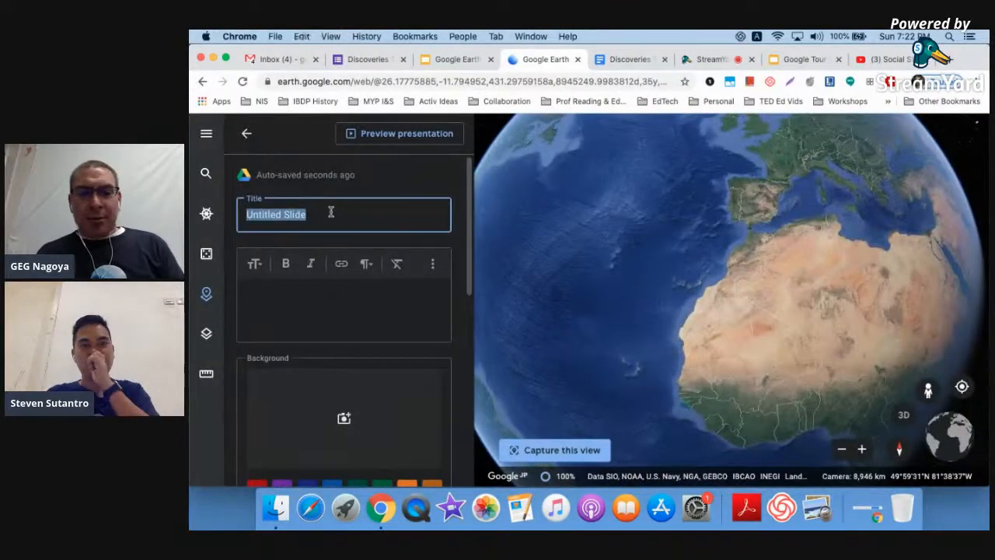
{"action": "key", "text": "super+v"}
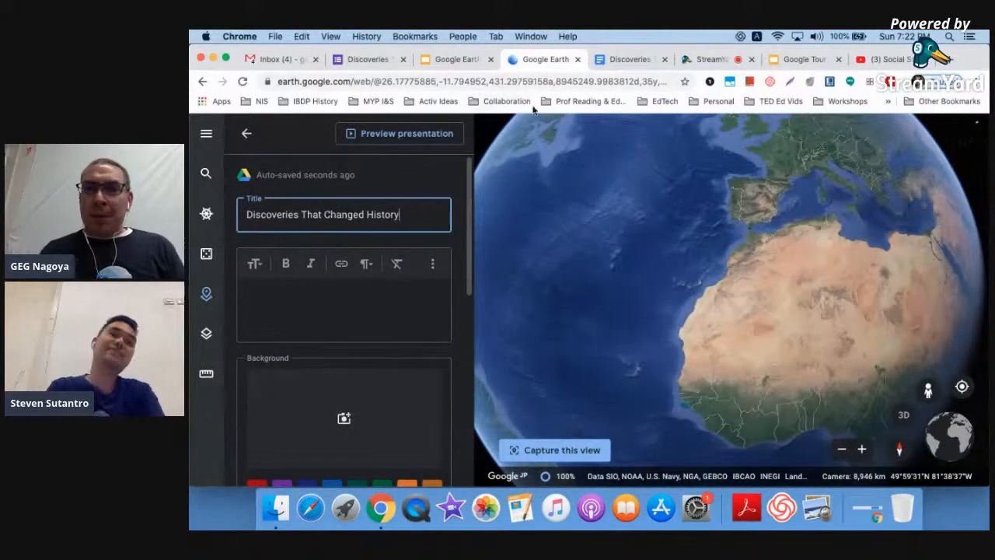
- Copy the doc's intro text through the cover image link
{"action": "left_click", "coordinate": [614, 62]}
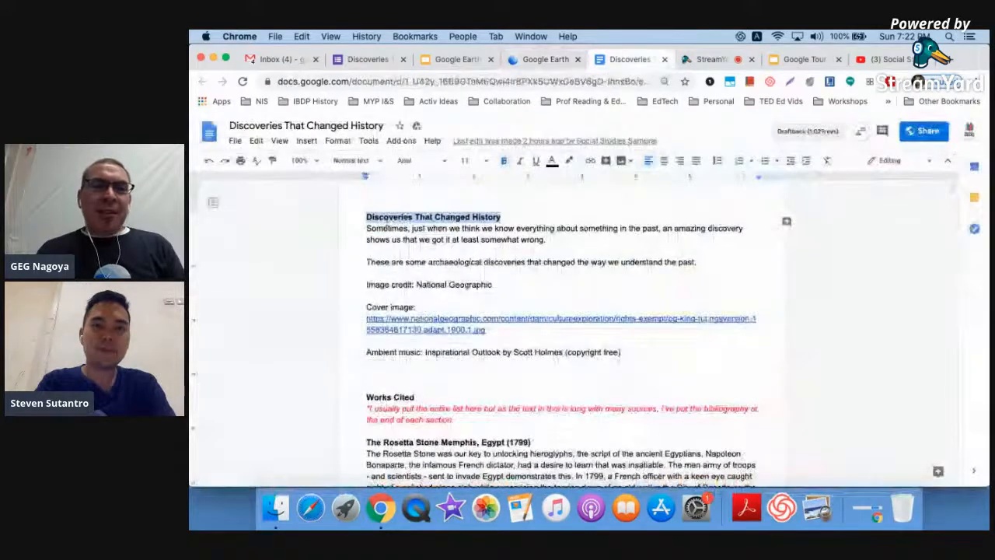
{"action": "left_click", "coordinate": [568, 330], "text": "shift"}
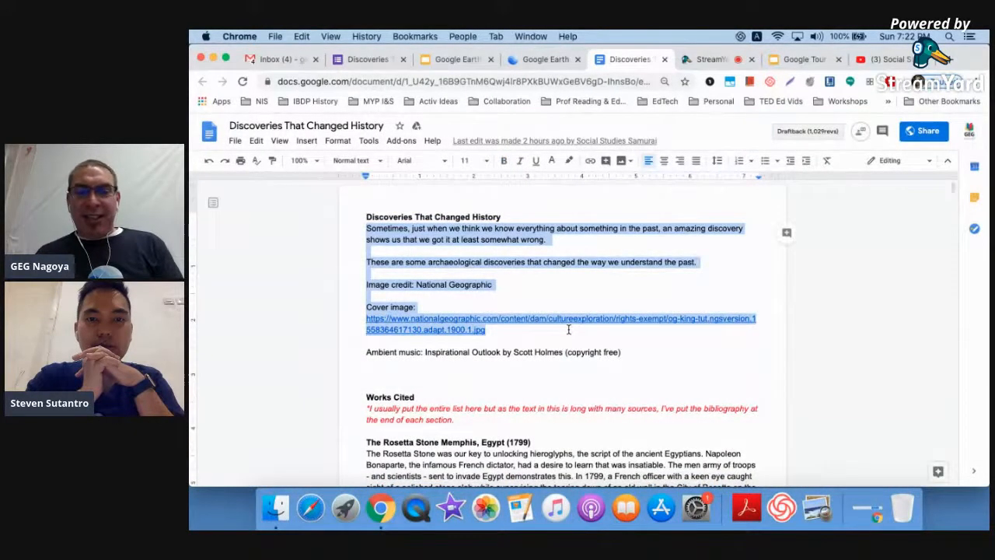
{"action": "left_click", "coordinate": [546, 60]}
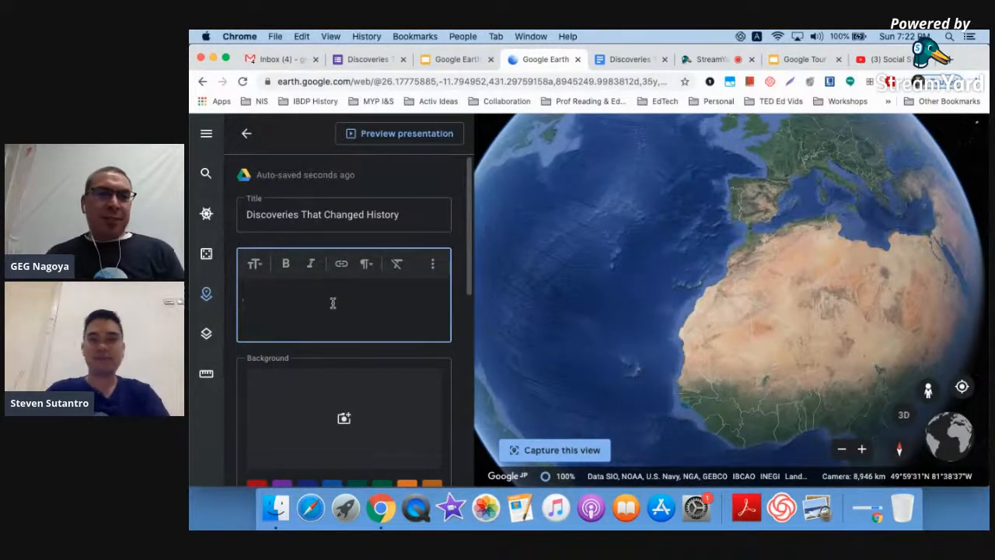
- Paste the intro text into the slide body and remove the empty line between paragraphs
{"action": "key", "text": "super+v"}
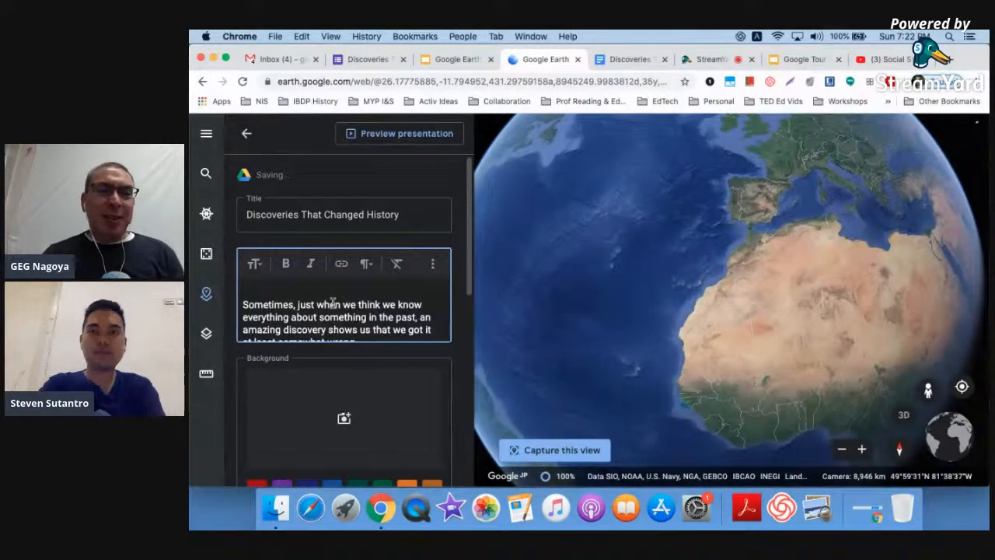
{"action": "scroll", "coordinate": [331, 303], "scroll_direction": "down", "scroll_amount": 2}
{"action": "key", "text": "BackSpace"}
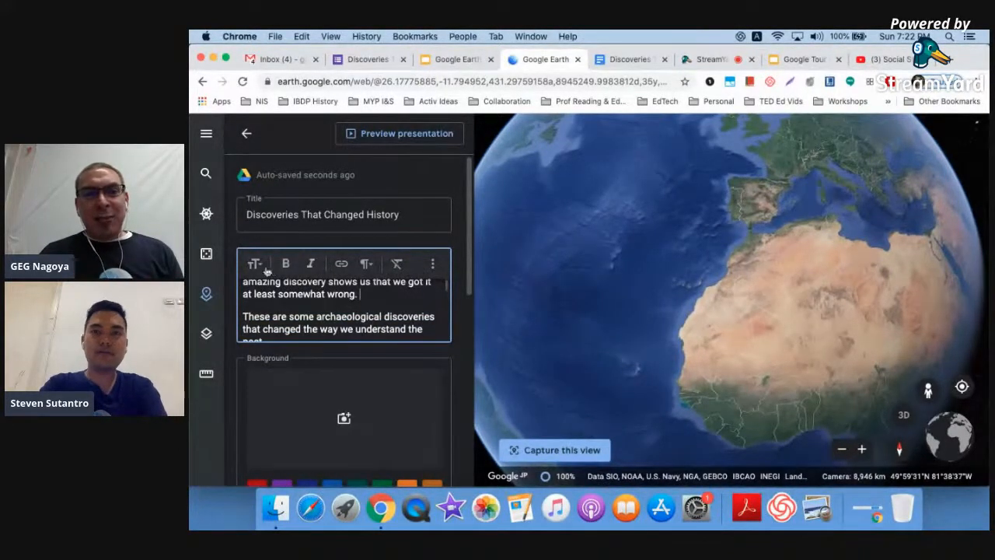
{"action": "scroll", "coordinate": [319, 294], "scroll_direction": "up", "scroll_amount": 5, "text": "ctrl"}
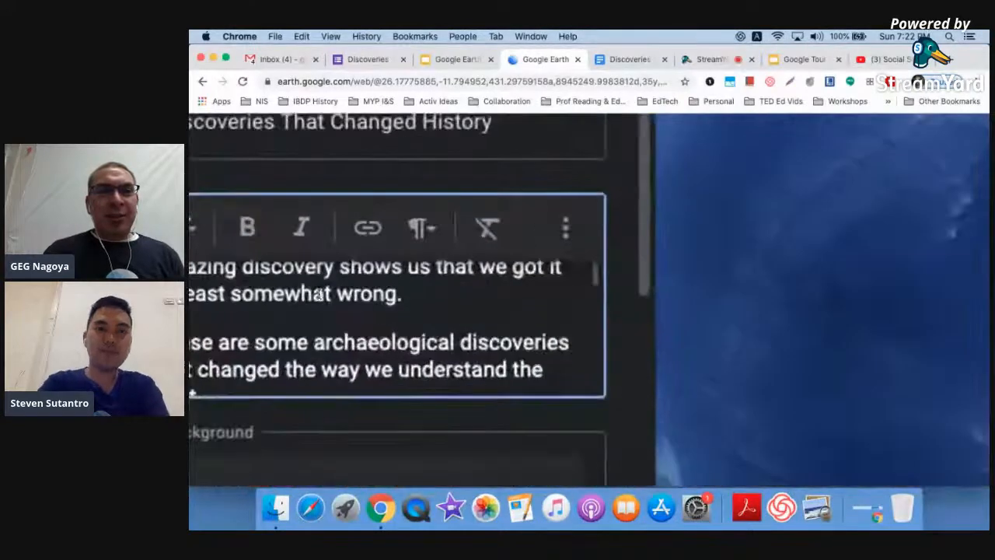
{"action": "scroll", "coordinate": [319, 295], "scroll_direction": "left", "scroll_amount": 2}
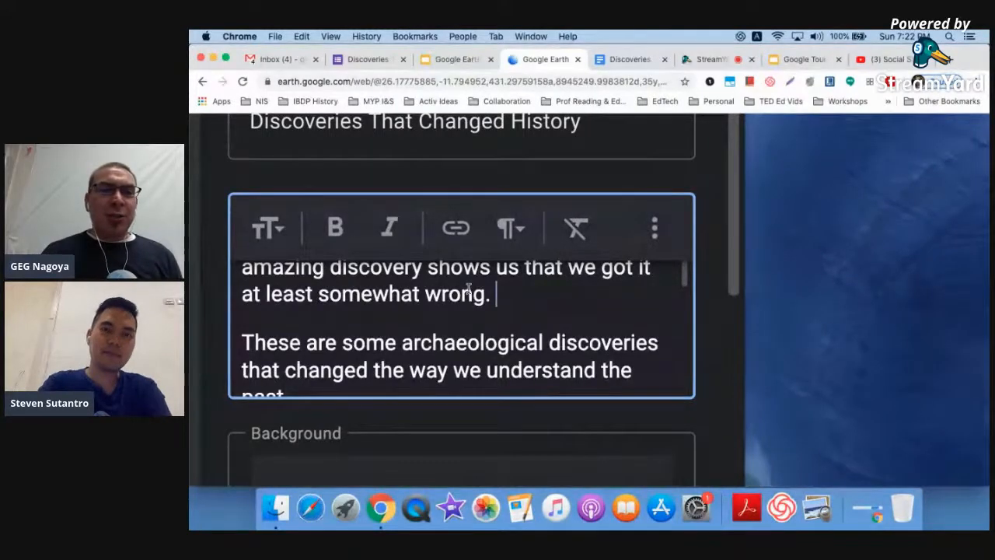
{"action": "scroll", "coordinate": [469, 289], "scroll_direction": "down", "scroll_amount": 5, "text": "ctrl"}
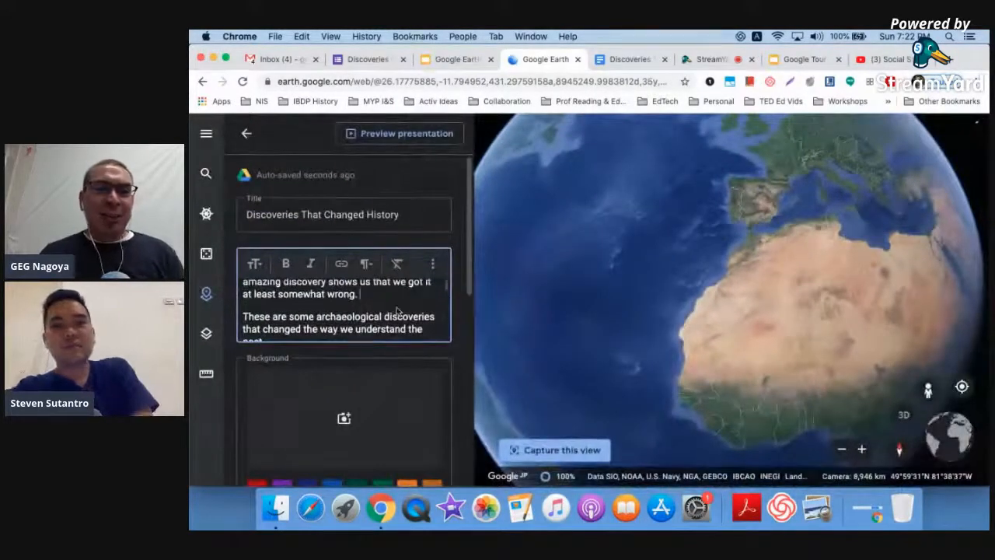
{"action": "scroll", "coordinate": [397, 311], "scroll_direction": "down", "scroll_amount": 2}
{"action": "scroll", "coordinate": [396, 311], "scroll_direction": "down", "scroll_amount": 2}
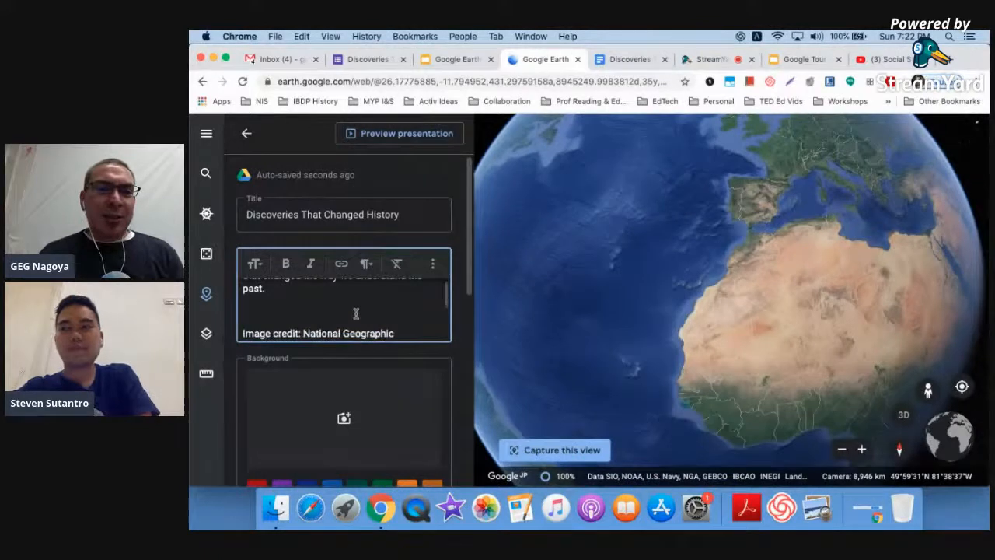
{"action": "scroll", "coordinate": [357, 311], "scroll_direction": "down", "scroll_amount": 4}
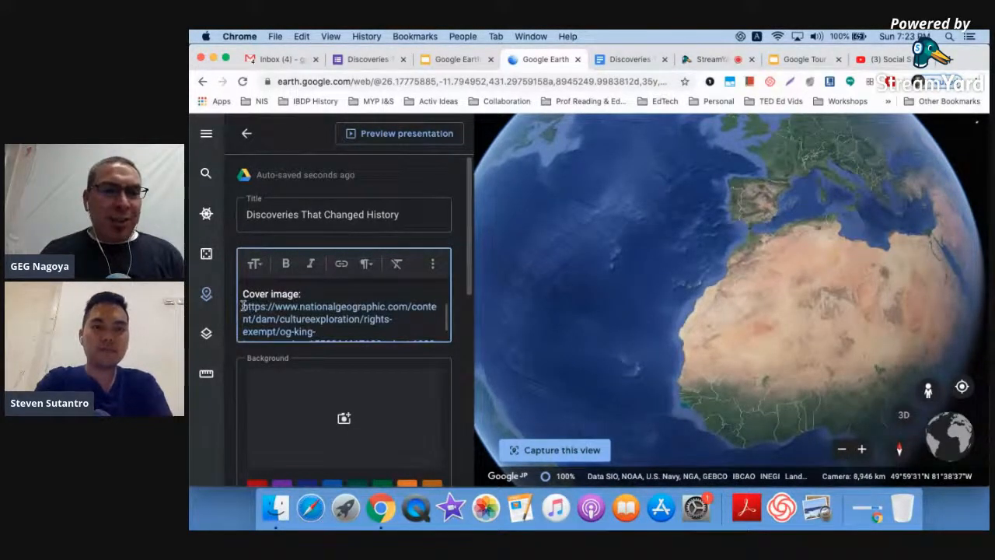
{"action": "scroll", "coordinate": [339, 321], "scroll_direction": "down", "scroll_amount": 2}
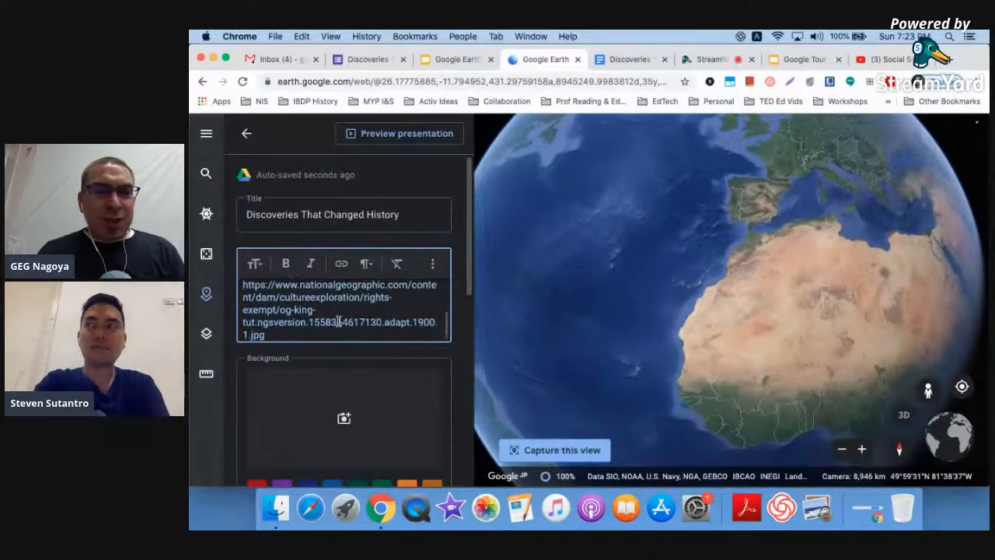
- Delete the cover image URL and label, then select 'National Geographic' for linking
{"action": "left_click", "coordinate": [303, 335], "text": "shift"}
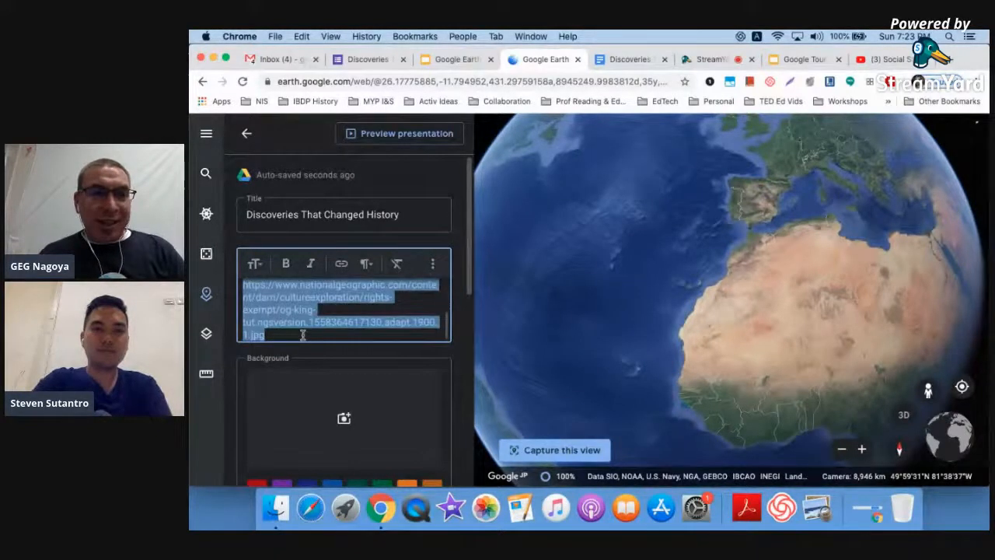
{"action": "key", "text": "BackSpace"}
{"action": "key", "text": "BackSpace"}
{"action": "key", "text": "BackSpace"}
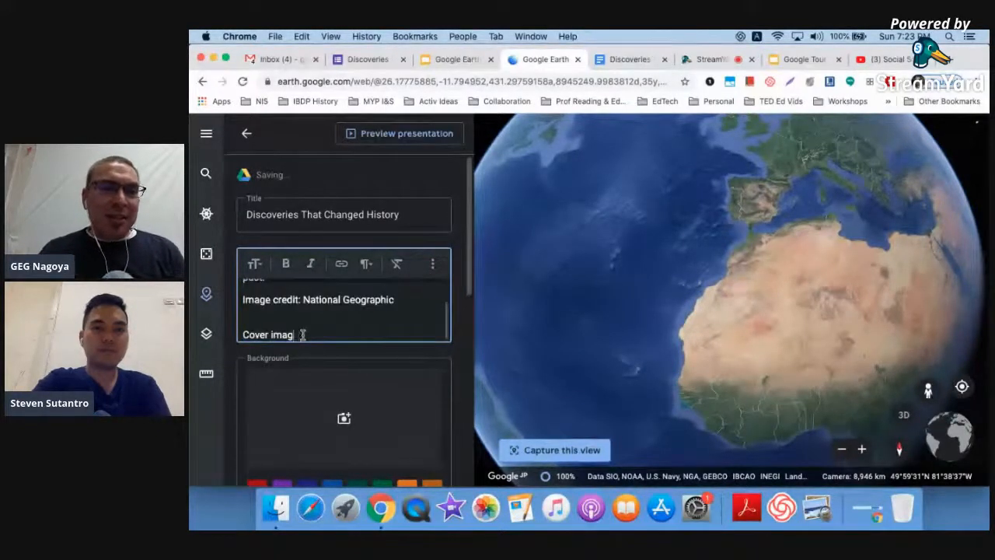
{"action": "key", "text": "BackSpace"}
{"action": "key", "text": "BackSpace"}
{"action": "key", "text": "BackSpace"}
{"action": "key", "text": "BackSpace"}
{"action": "key", "text": "BackSpace"}
{"action": "key", "text": "BackSpace"}
{"action": "key", "text": "BackSpace"}
{"action": "key", "text": "BackSpace"}
{"action": "key", "text": "BackSpace"}
{"action": "key", "text": "BackSpace"}
{"action": "key", "text": "BackSpace"}
{"action": "key", "text": "BackSpace"}
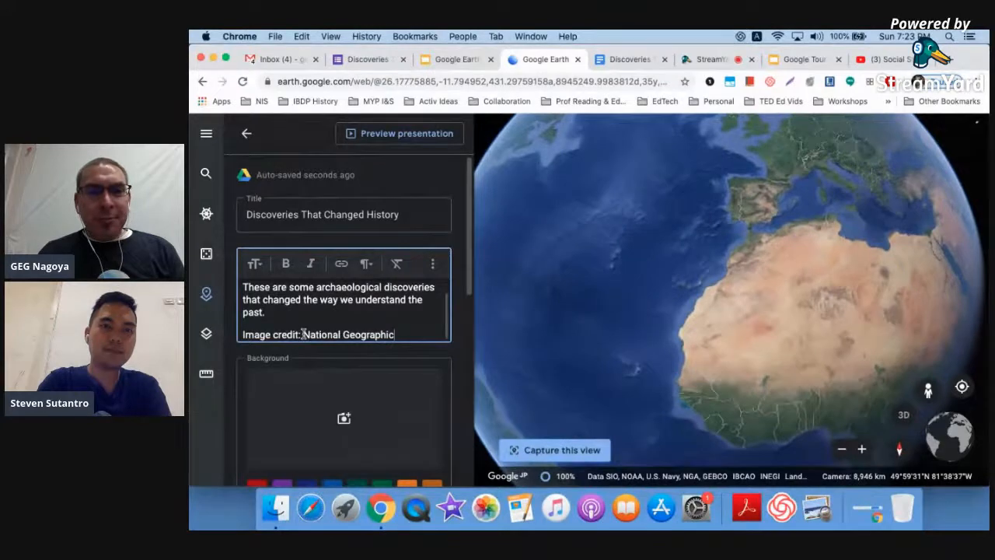
{"action": "left_click", "coordinate": [304, 332], "text": "shift"}
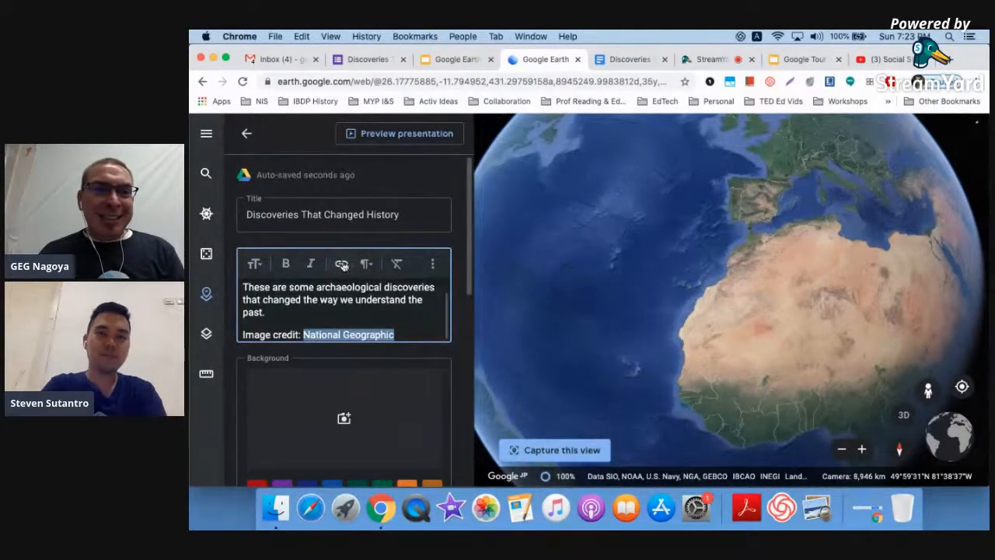
{"action": "left_click", "coordinate": [341, 265]}
- Link 'National Geographic' to the pasted cover image URL in Create Link
{"action": "left_click", "coordinate": [557, 235]}
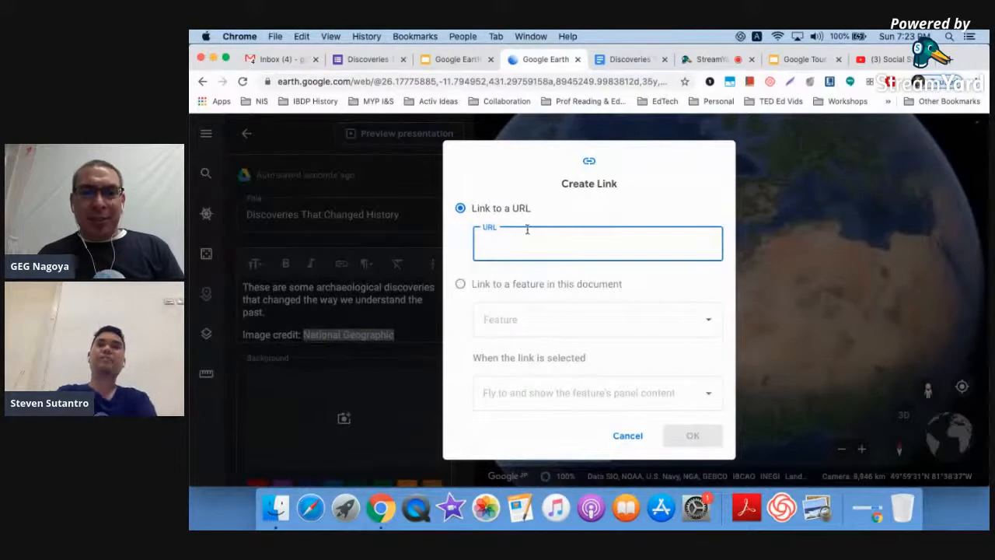
{"action": "key", "text": "super+v"}
{"action": "left_click", "coordinate": [683, 435]}
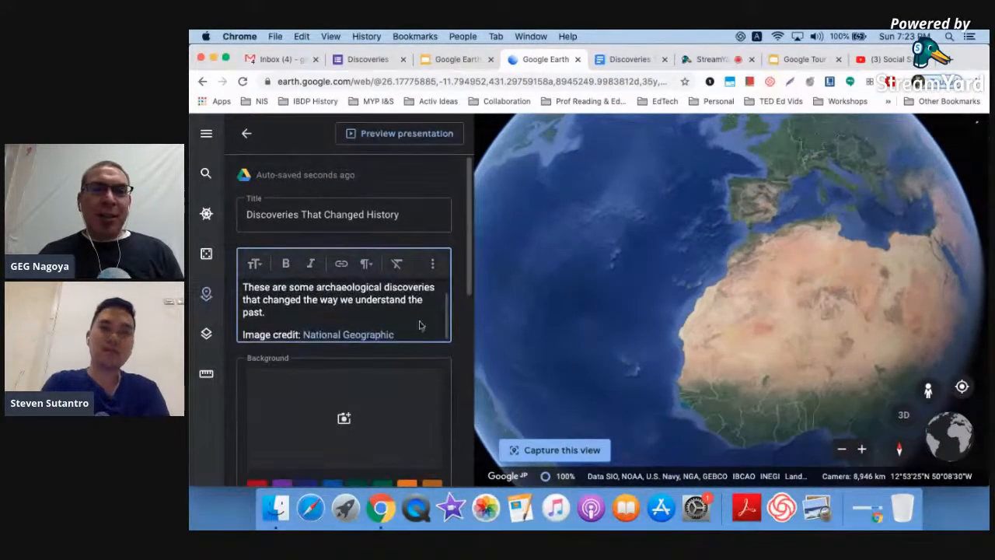
{"action": "scroll", "coordinate": [454, 357], "scroll_direction": "down", "scroll_amount": 2}
{"action": "scroll", "coordinate": [454, 357], "scroll_direction": "down", "scroll_amount": 1}
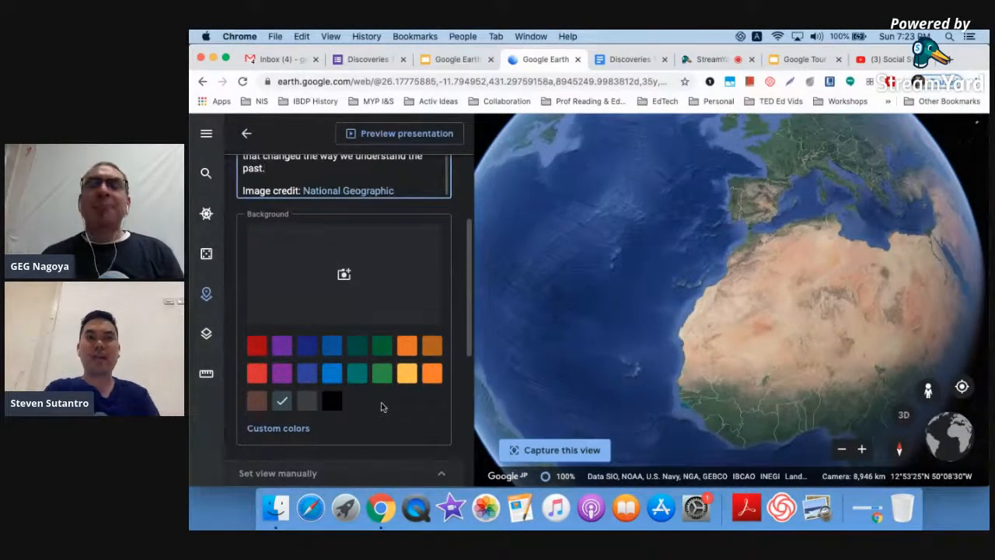
- Set the story background to the golden Tutankhamun mask image loaded from its web URL
{"action": "left_click", "coordinate": [344, 276]}
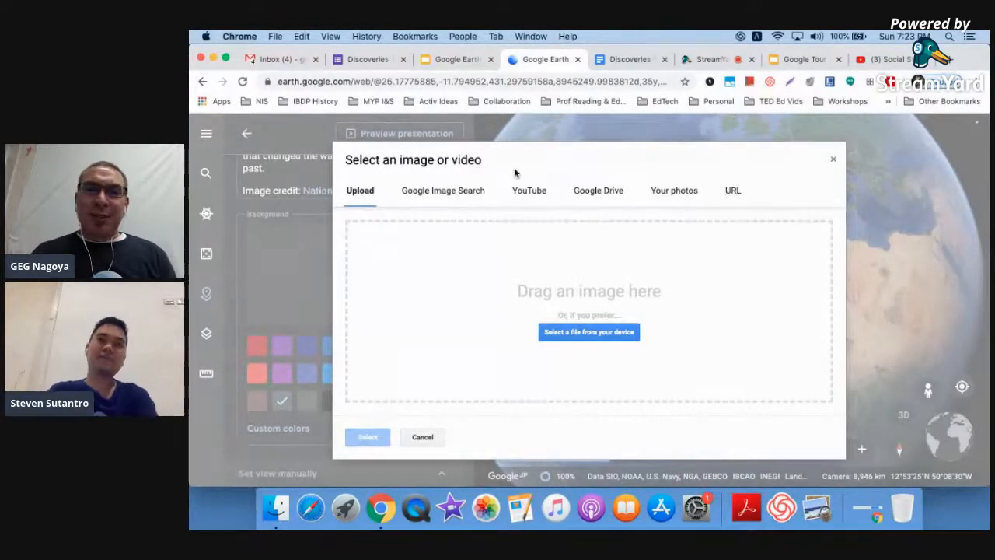
{"action": "left_click", "coordinate": [735, 199]}
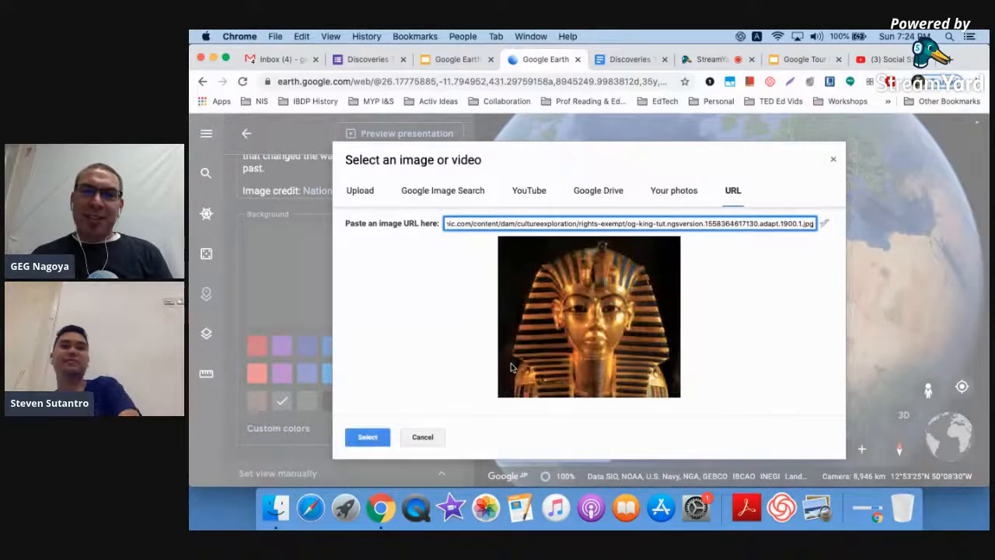
{"action": "left_click", "coordinate": [365, 436]}
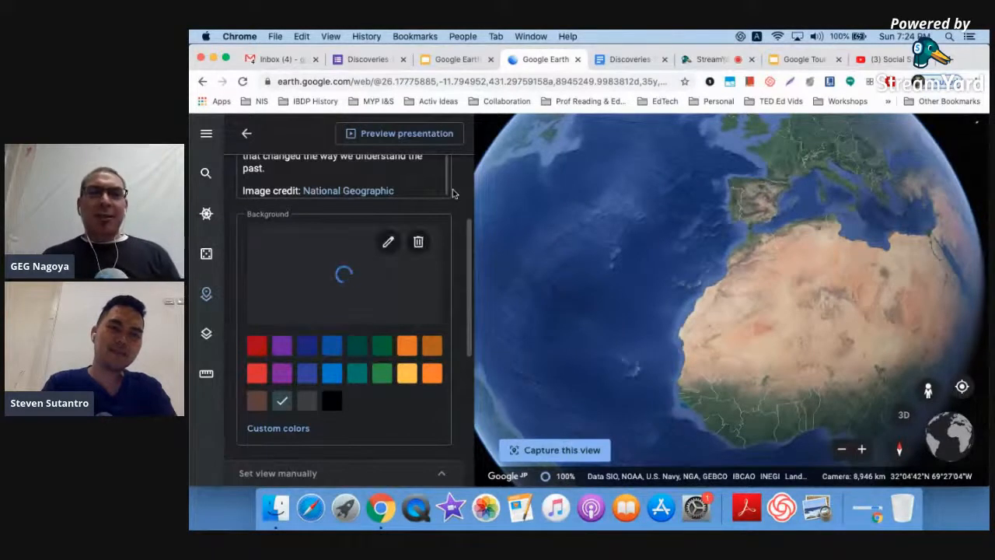
{"action": "scroll", "coordinate": [454, 240], "scroll_direction": "up", "scroll_amount": 4}
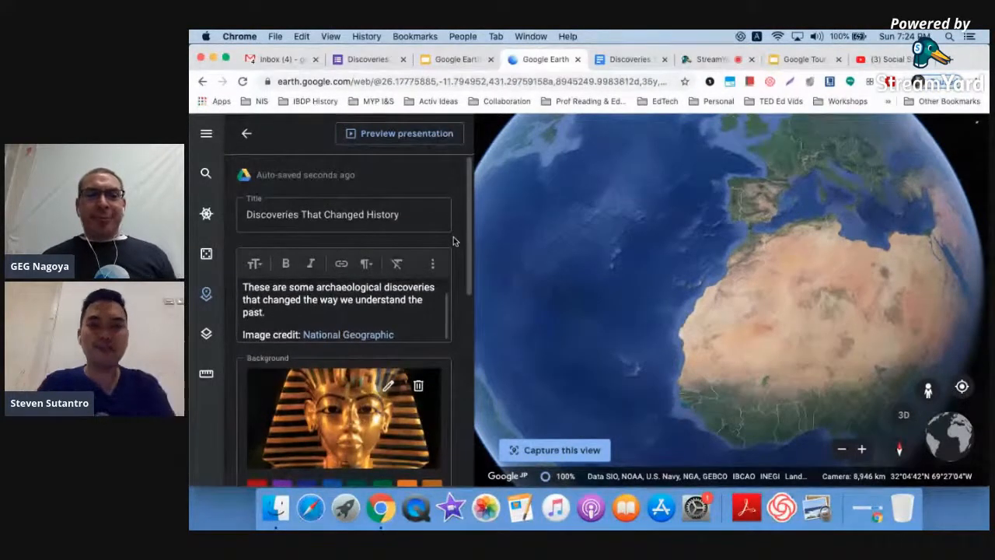
- Preview the story as a presentation, then leave the editor for the project overview
{"action": "left_click", "coordinate": [426, 136]}
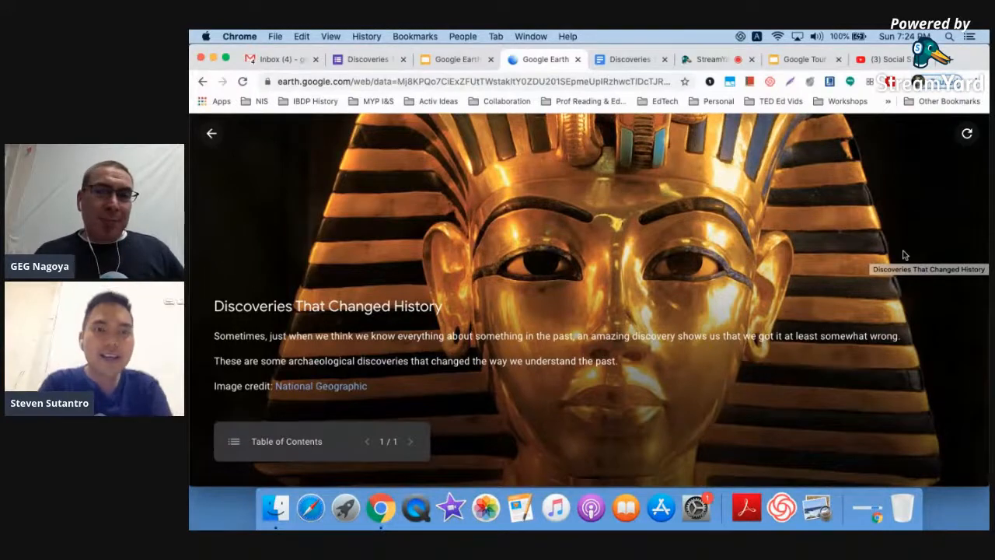
{"action": "left_click", "coordinate": [219, 149]}
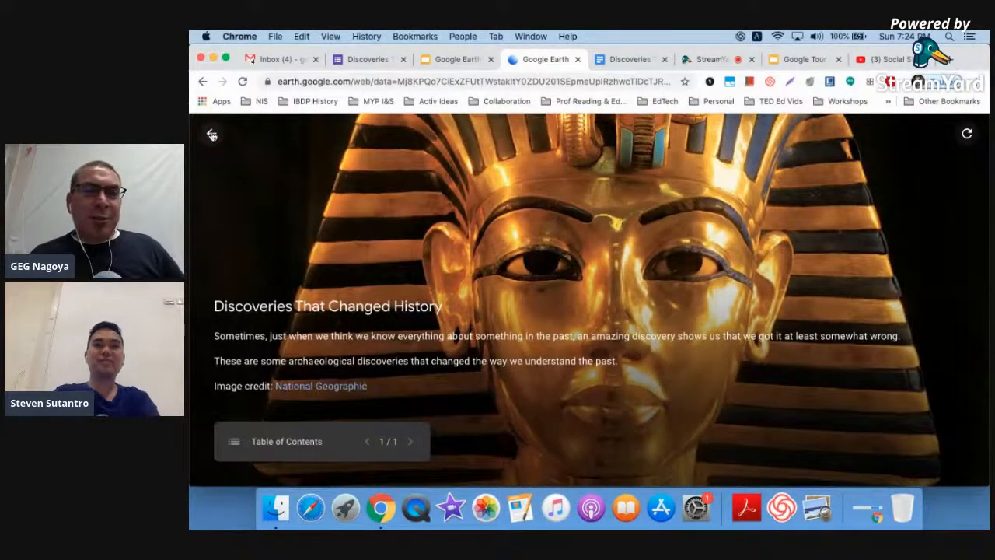
{"action": "left_click", "coordinate": [211, 136]}
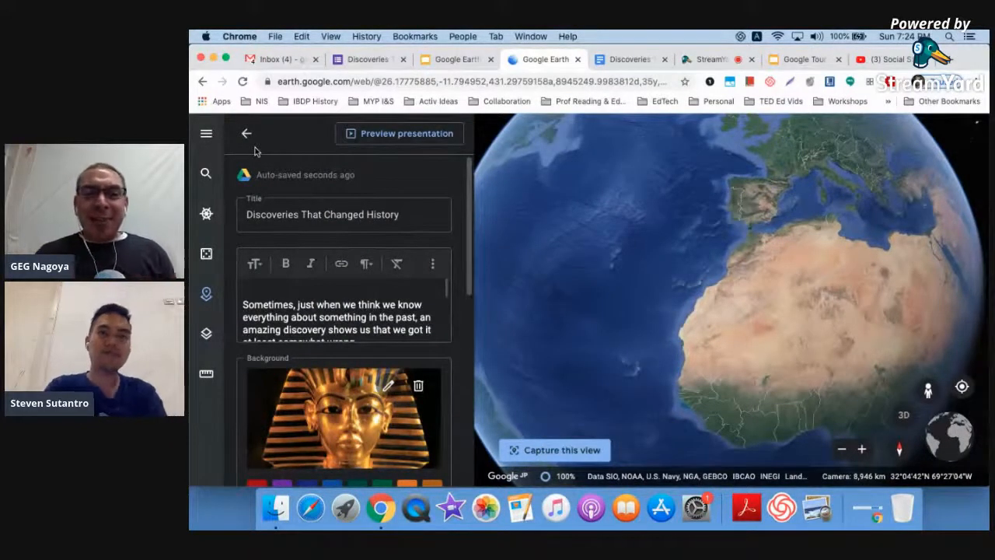
{"action": "scroll", "coordinate": [256, 152], "scroll_direction": "up", "scroll_amount": 10, "text": "ctrl"}
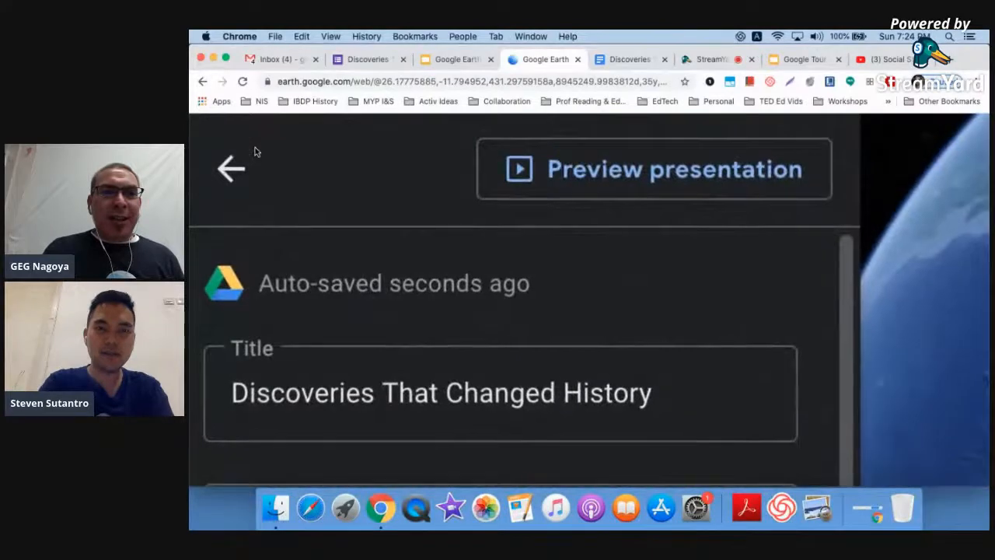
{"action": "scroll", "coordinate": [257, 151], "scroll_direction": "down", "scroll_amount": 10, "text": "ctrl"}
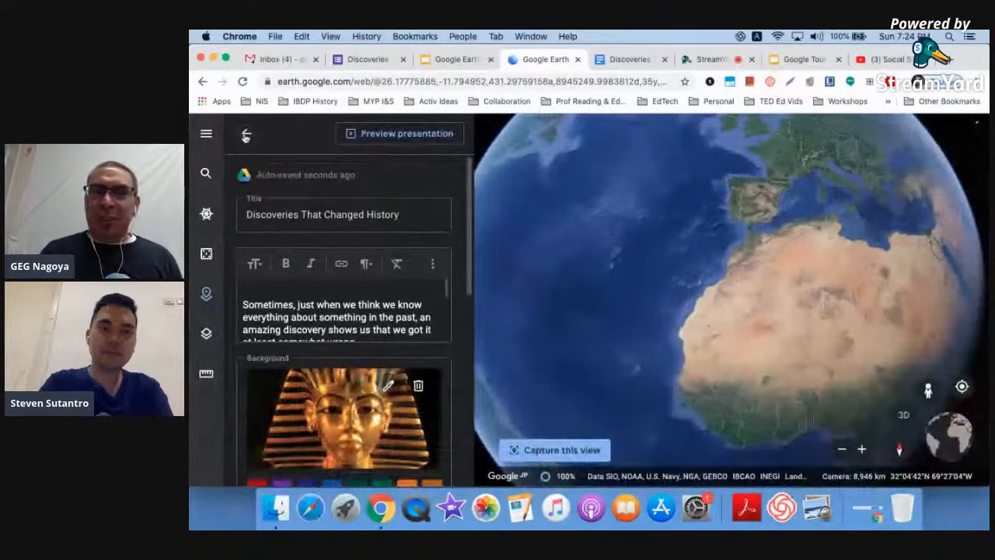
{"action": "left_click", "coordinate": [246, 136]}
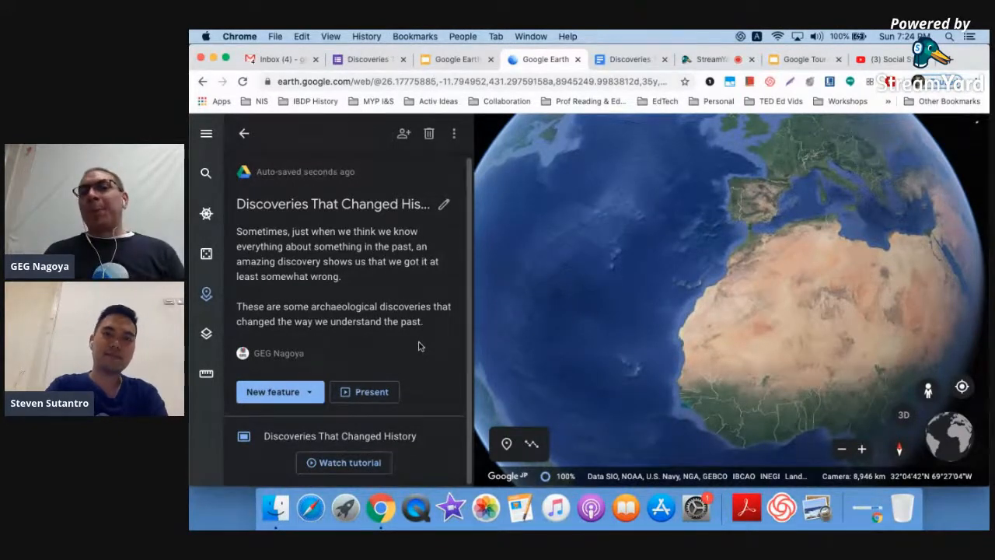
- Add a blank line above the Rosetta Stone heading in the Discoveries notes document
{"action": "left_click", "coordinate": [624, 61]}
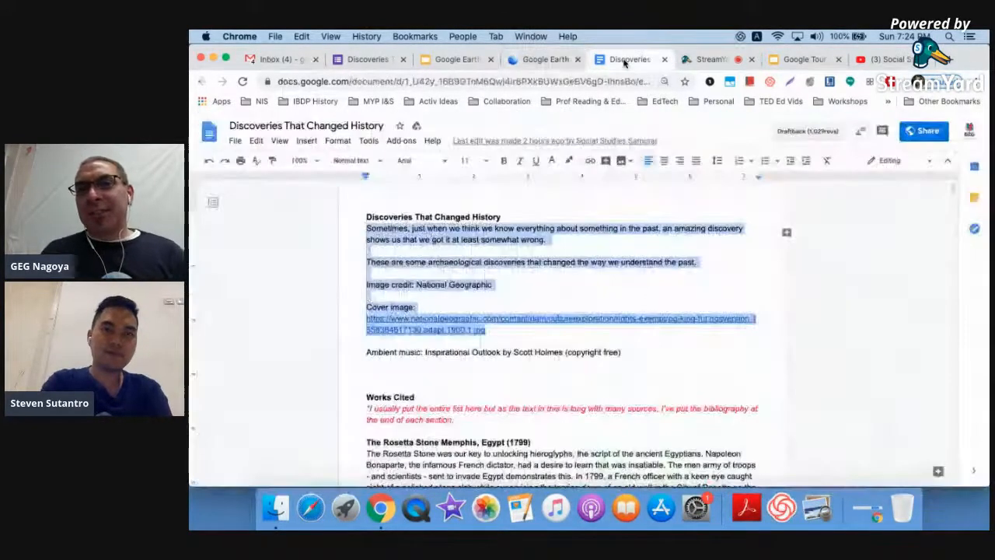
{"action": "scroll", "coordinate": [506, 303], "scroll_direction": "down", "scroll_amount": 5}
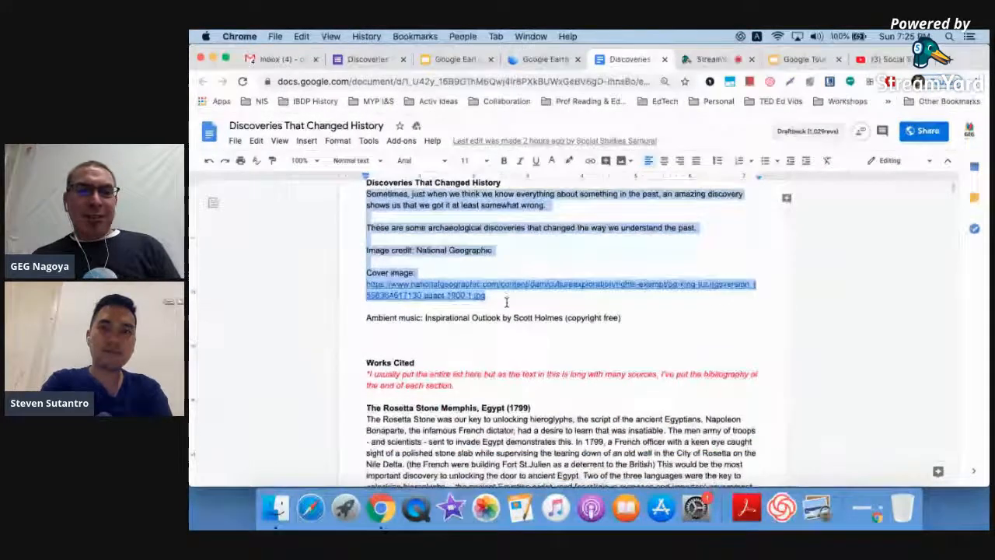
{"action": "left_click", "coordinate": [506, 247]}
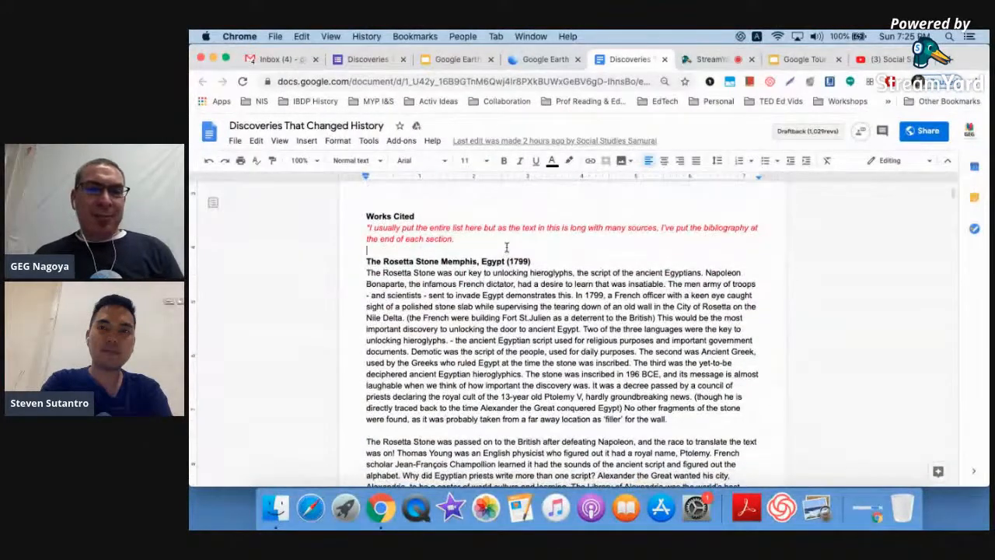
{"action": "key", "text": "Return"}
- Select 'Memphis, Egypt' in the Rosetta Stone heading and return to Google Earth
{"action": "scroll", "coordinate": [507, 246], "scroll_direction": "down", "scroll_amount": 1}
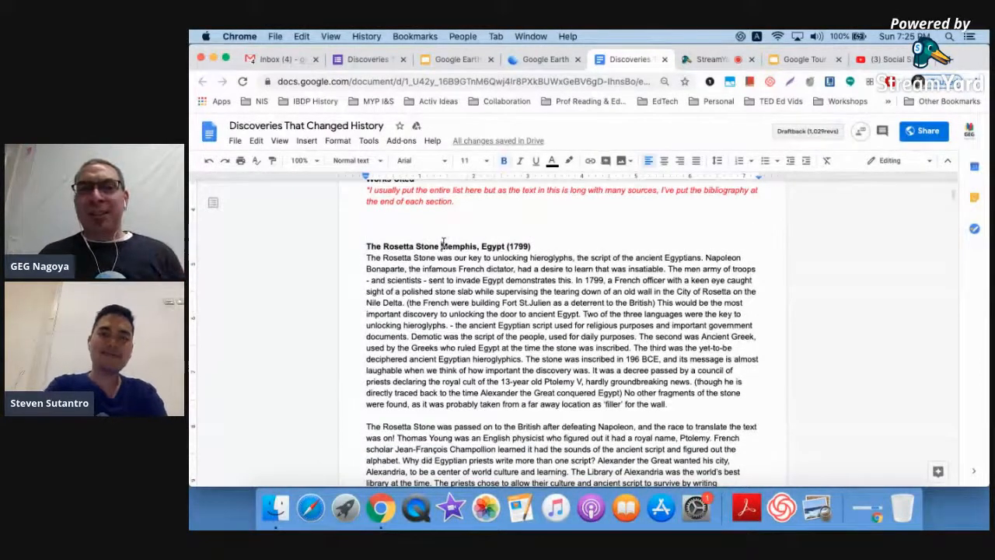
{"action": "left_click_drag", "start_coordinate": [440, 245], "coordinate": [507, 245]}
{"action": "left_click_drag", "start_coordinate": [441, 247], "coordinate": [505, 246]}
{"action": "key", "text": "super+c"}
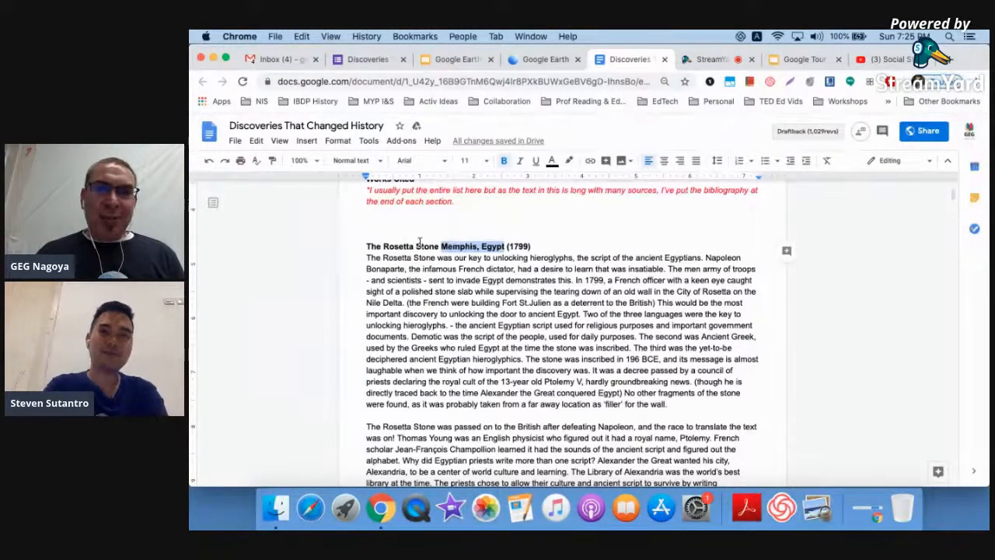
{"action": "left_click", "coordinate": [533, 62]}
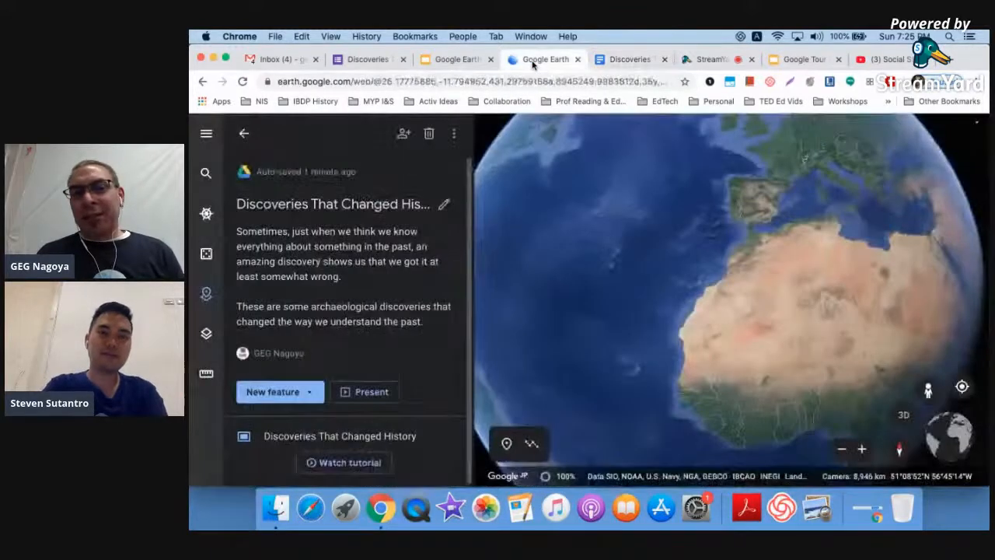
- Show the New feature choices: search to add place, add placemark, or draw line or shape
{"action": "left_click", "coordinate": [313, 395]}
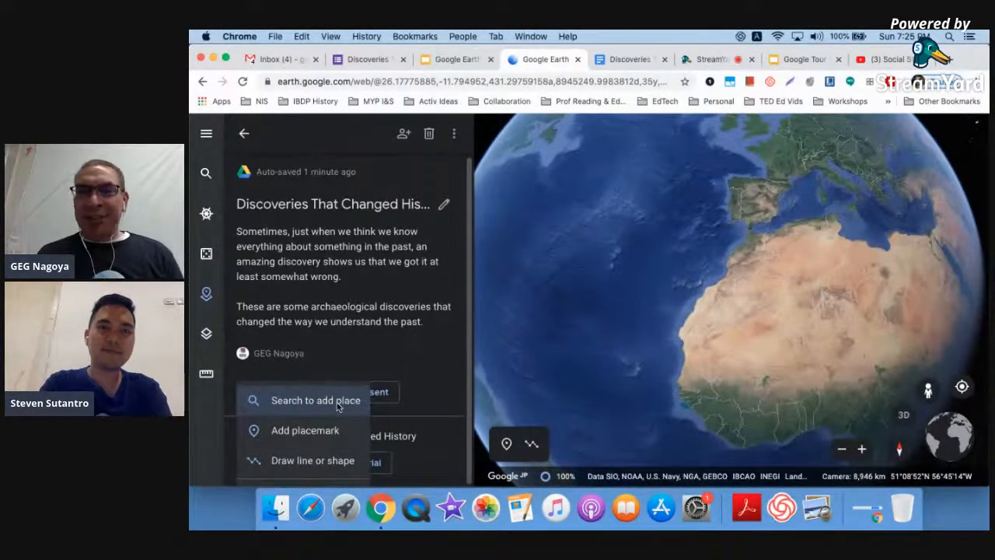
{"action": "left_click", "coordinate": [420, 379]}
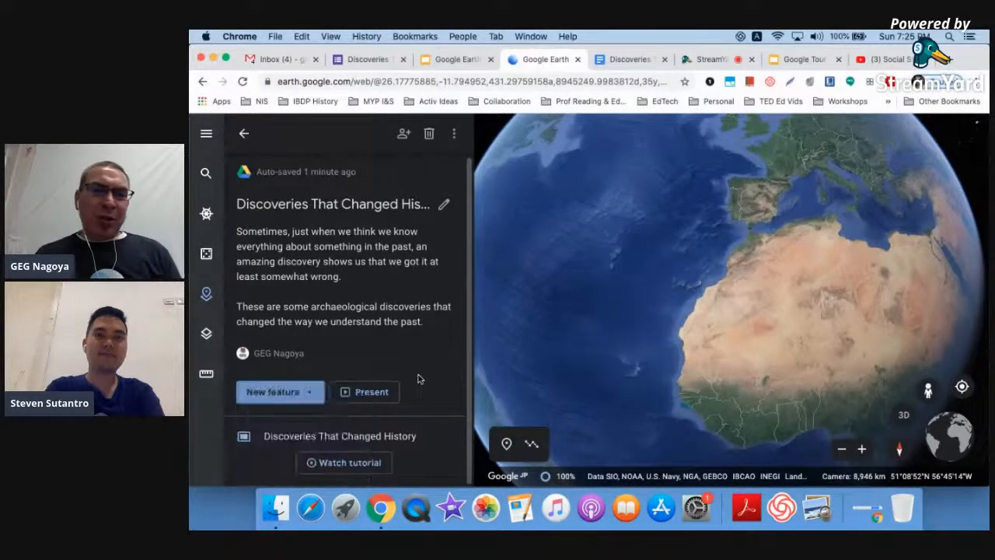
{"action": "left_click", "coordinate": [307, 392]}
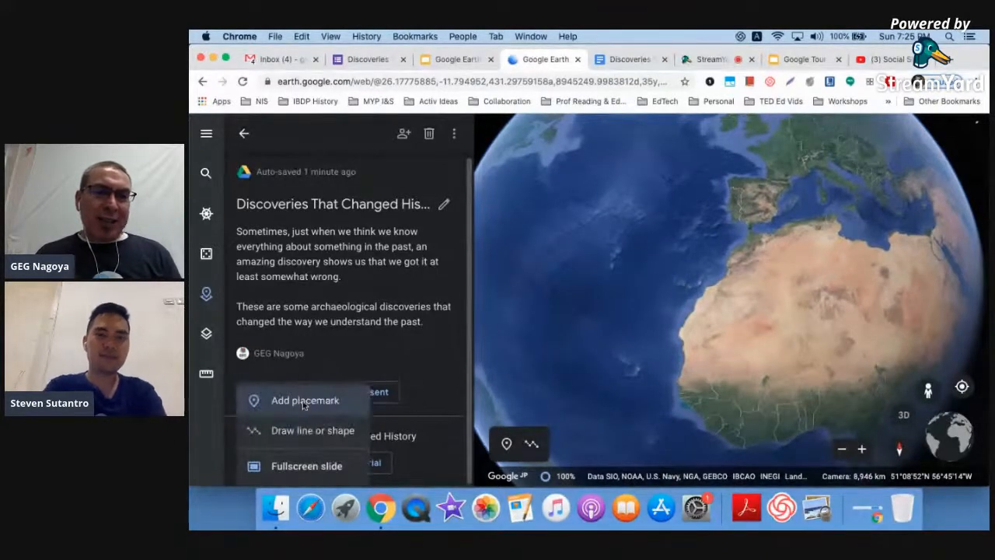
{"action": "left_click", "coordinate": [304, 401]}
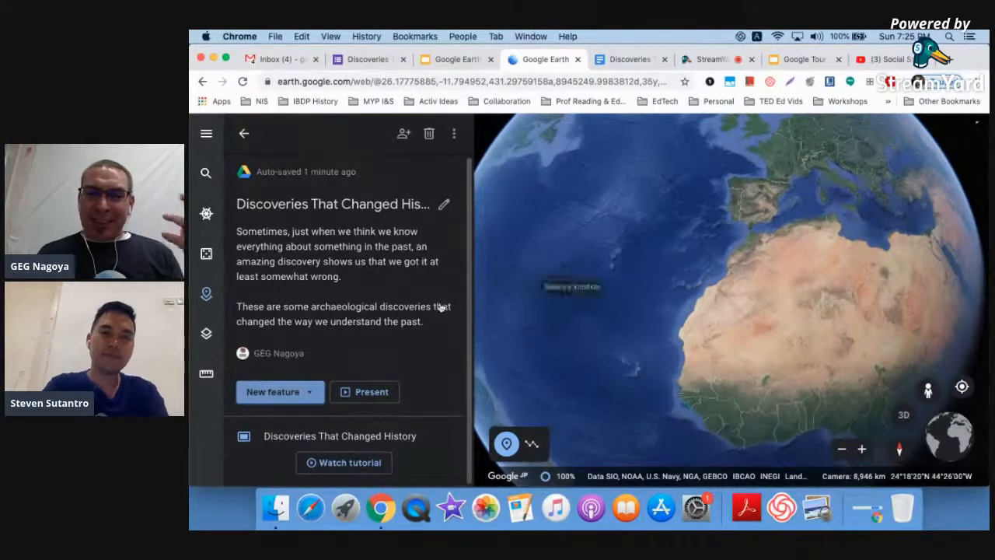
{"action": "left_click", "coordinate": [307, 393]}
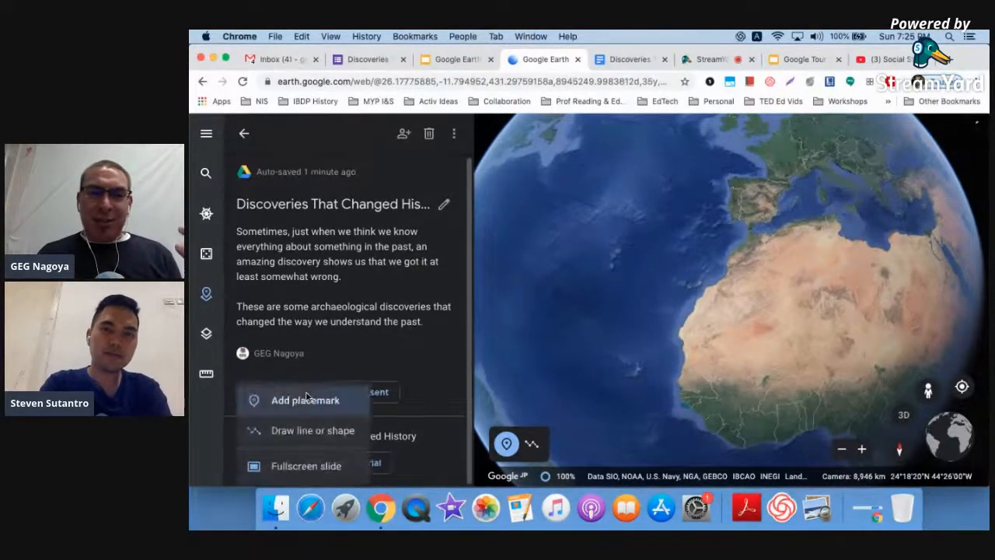
{"action": "scroll", "coordinate": [299, 402], "scroll_direction": "up", "scroll_amount": 1}
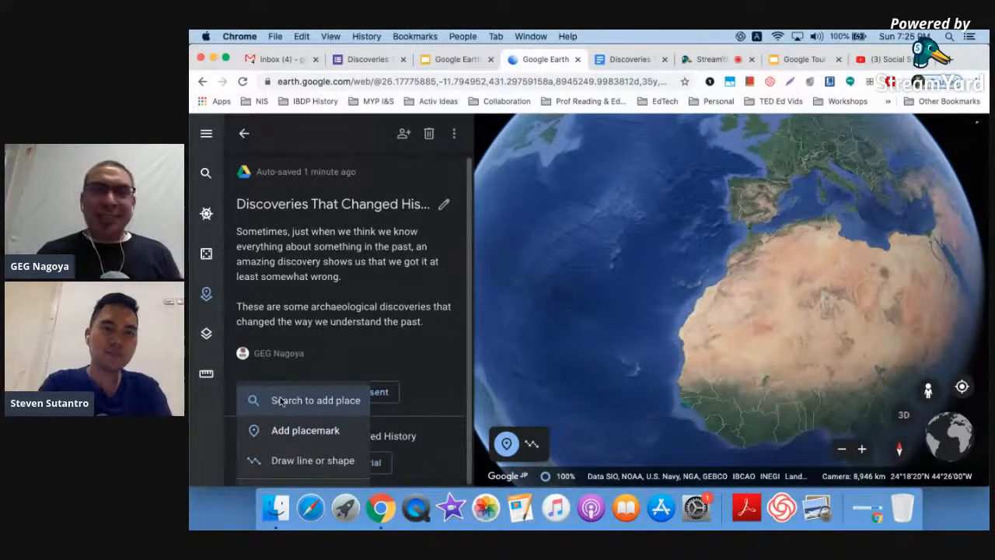
- Search for Memphis, Egypt and fly to the Mit Rahinah, Al Badrashin result
{"action": "left_click", "coordinate": [281, 400]}
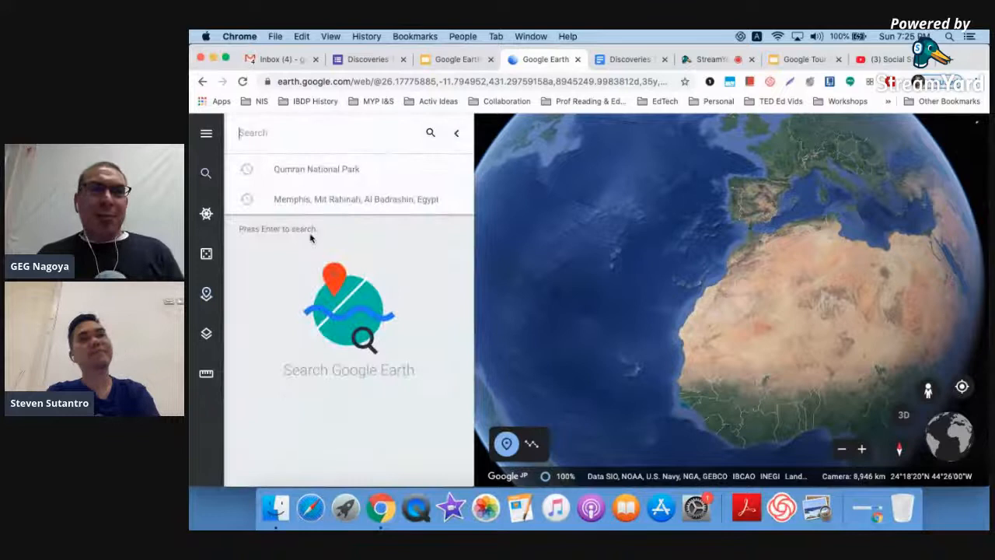
{"action": "key", "text": "super+v"}
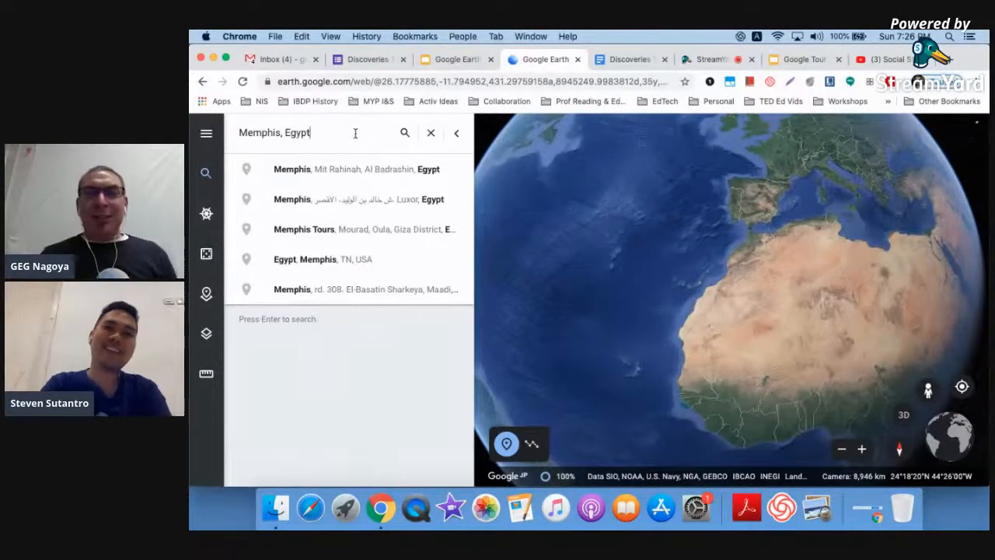
{"action": "left_click", "coordinate": [344, 167]}
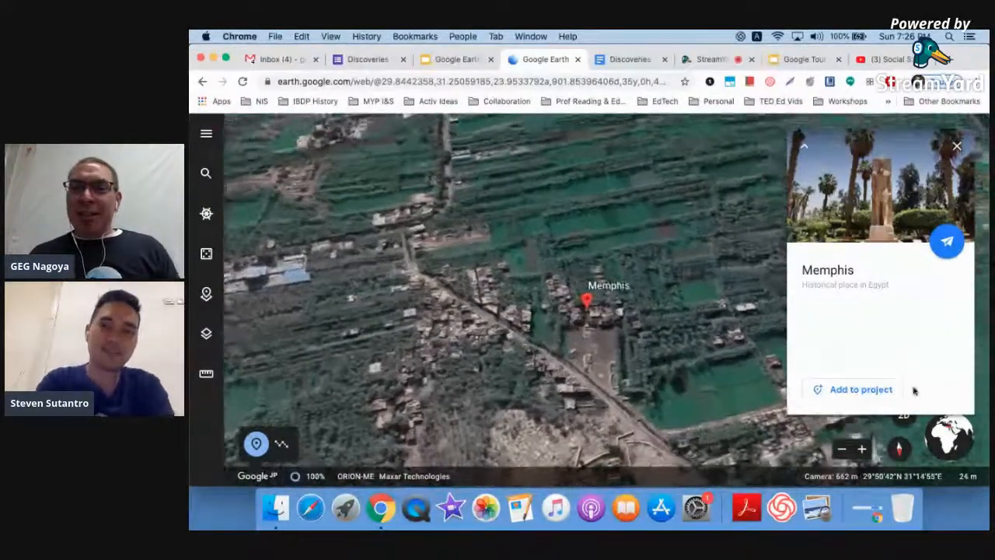
{"action": "scroll", "coordinate": [912, 377], "scroll_direction": "up", "scroll_amount": 5, "text": "ctrl"}
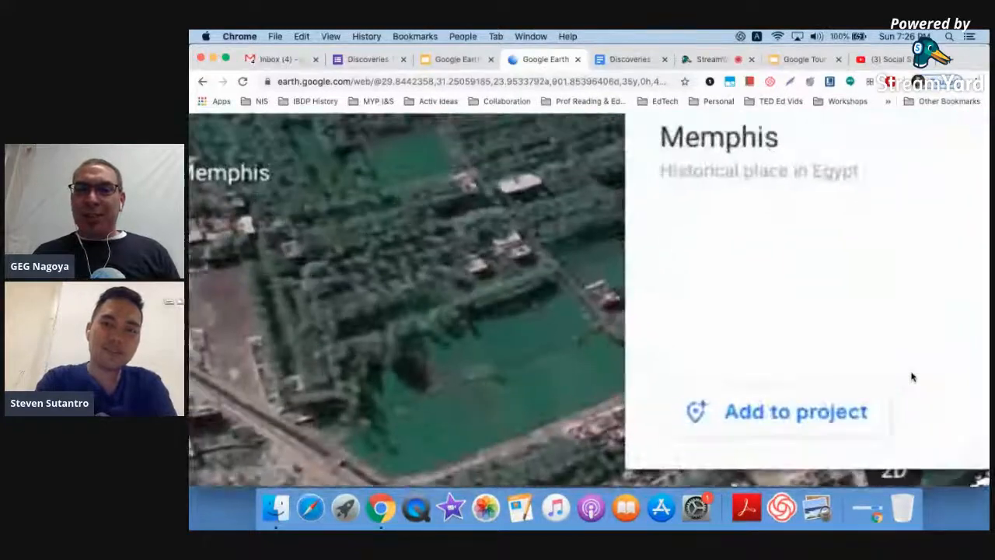
{"action": "scroll", "coordinate": [912, 377], "scroll_direction": "down", "scroll_amount": 5, "text": "ctrl"}
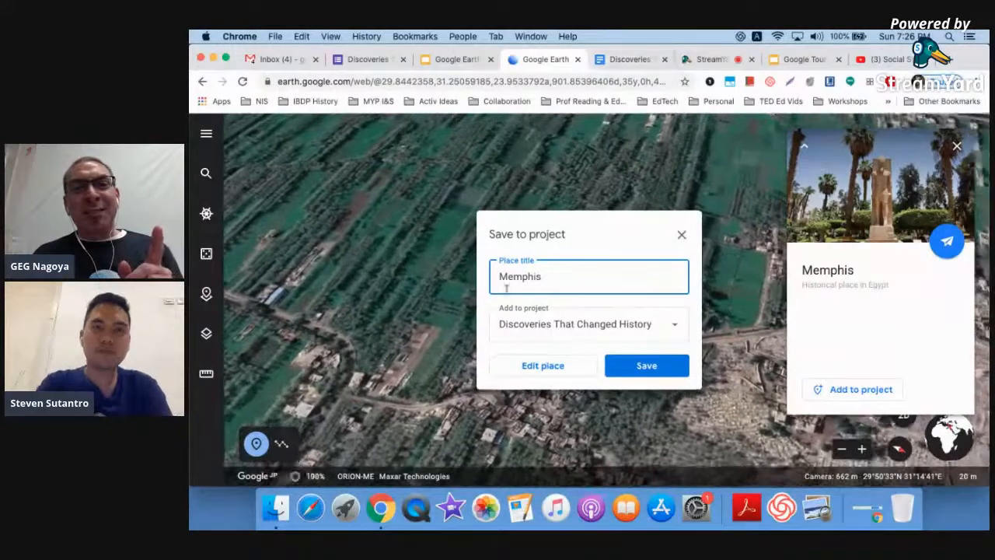
- Save Memphis to the project titled 'The Rosetta Stone Memphis, Egypt (1799)' and edit it
{"action": "left_click", "coordinate": [626, 59]}
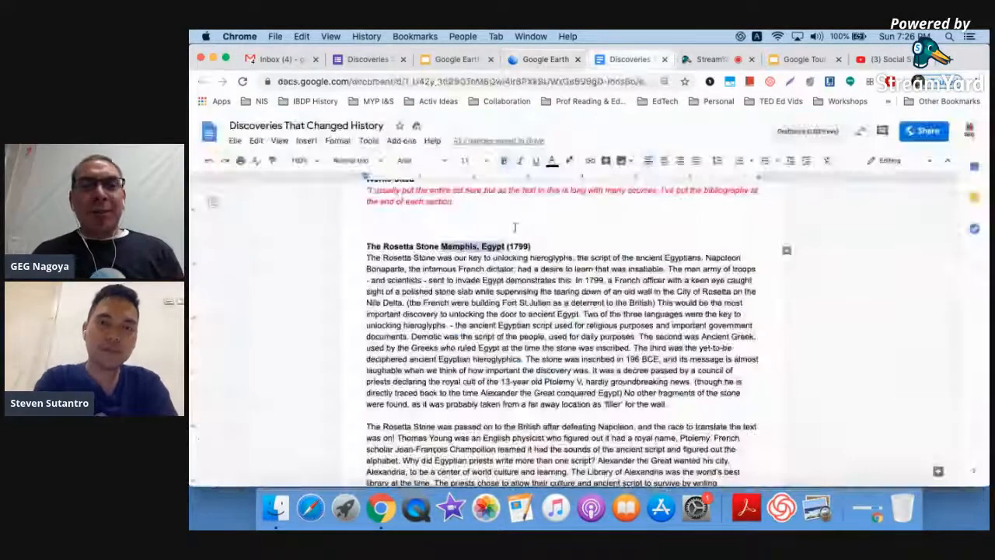
{"action": "left_click", "coordinate": [359, 247]}
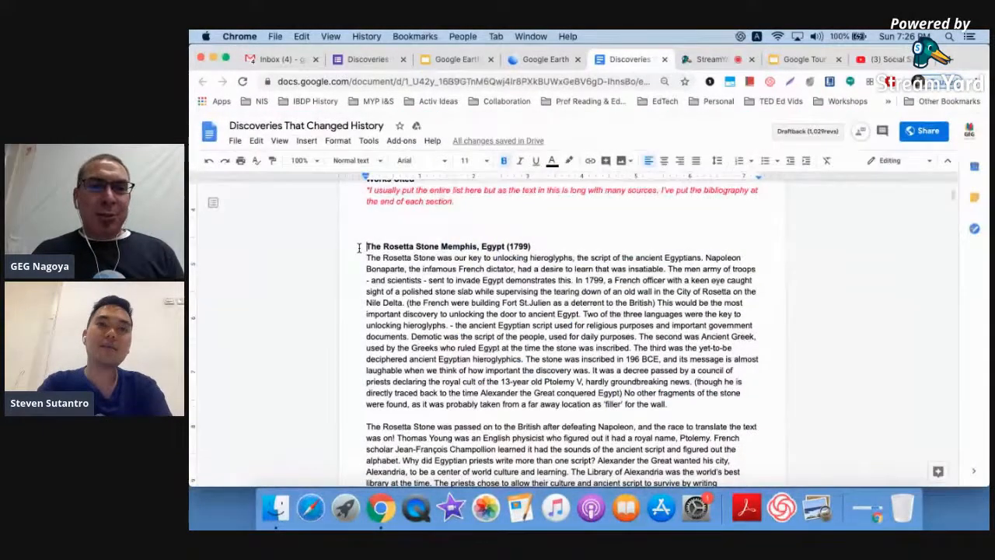
{"action": "left_click", "coordinate": [540, 247], "text": "shift"}
{"action": "key", "text": "super+c"}
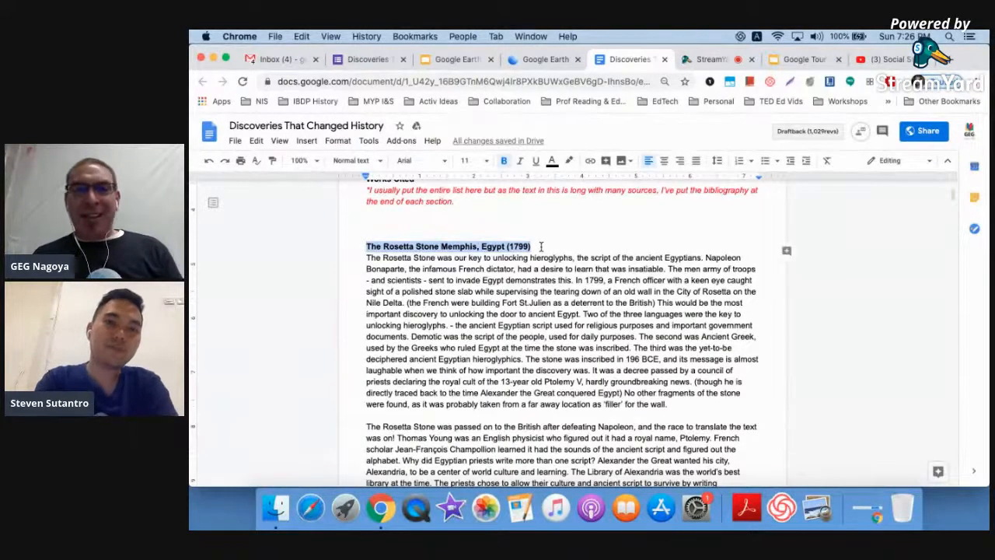
{"action": "left_click", "coordinate": [540, 59]}
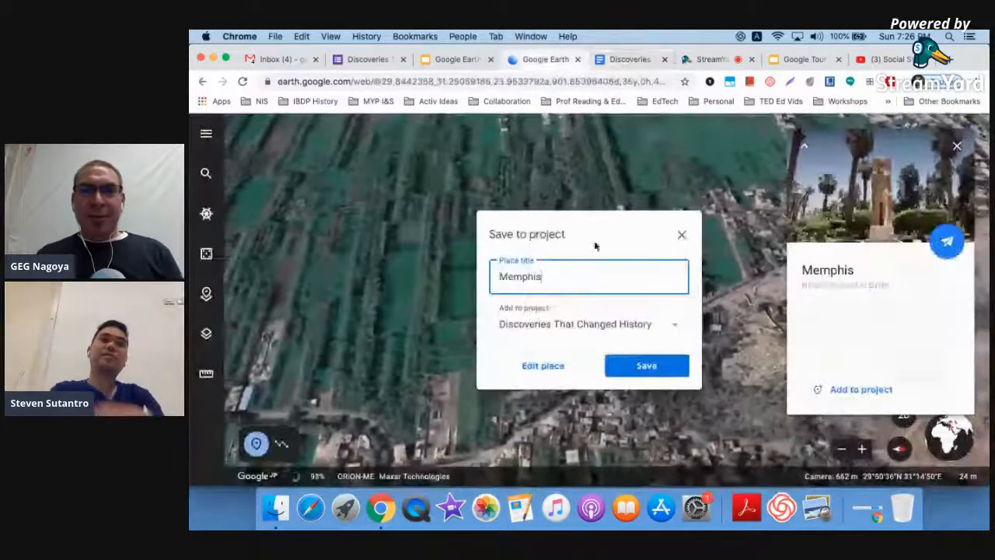
{"action": "triple_click", "coordinate": [577, 283]}
{"action": "key", "text": "super+v"}
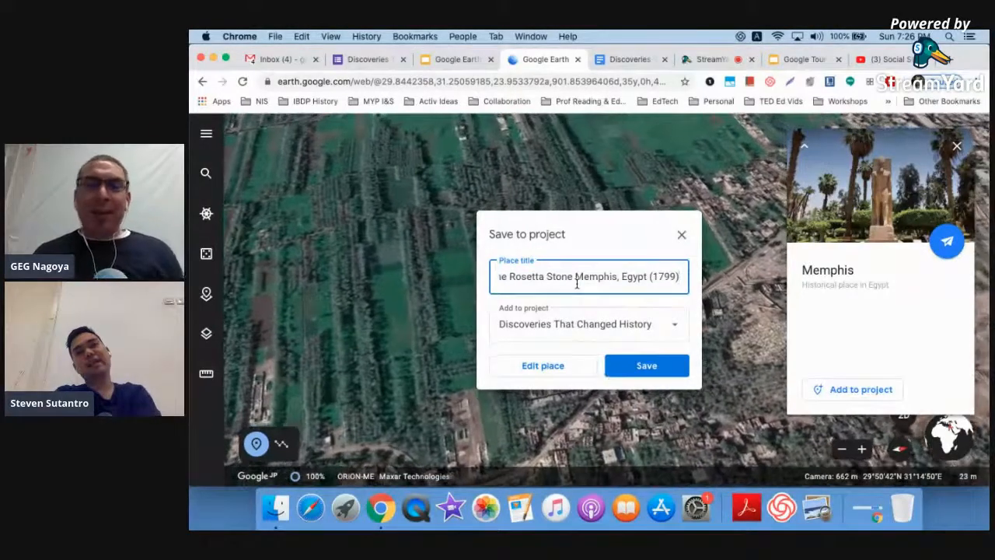
{"action": "left_click", "coordinate": [570, 371]}
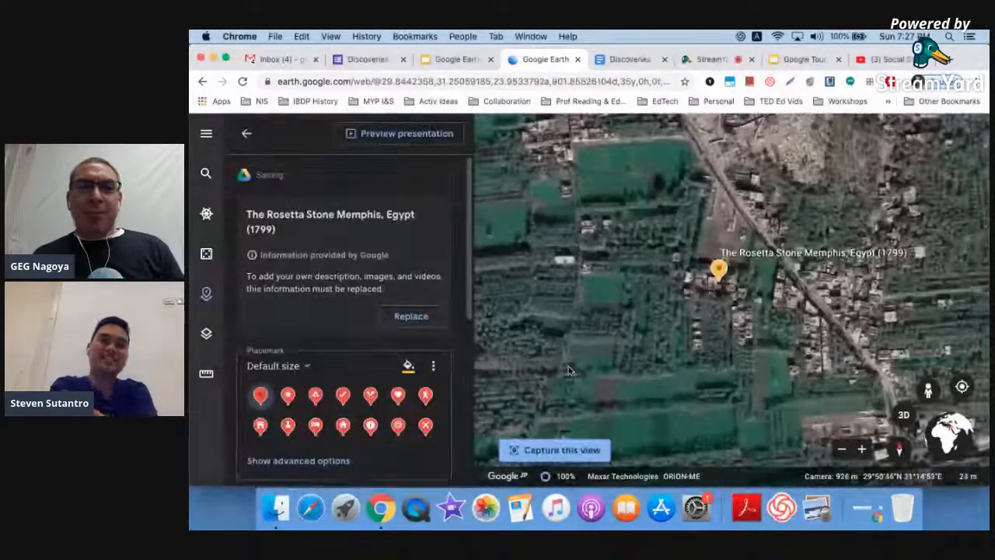
- Replace Google's place info with an editable title and description for the placemark
{"action": "scroll", "coordinate": [426, 287], "scroll_direction": "up", "scroll_amount": 5, "text": "ctrl"}
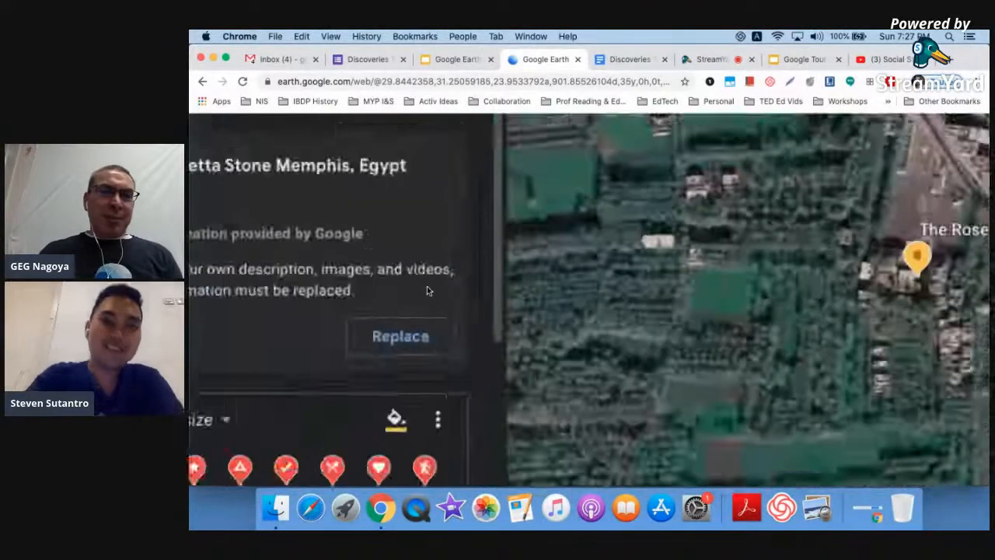
{"action": "scroll", "coordinate": [426, 287], "scroll_direction": "down", "scroll_amount": 5, "text": "ctrl"}
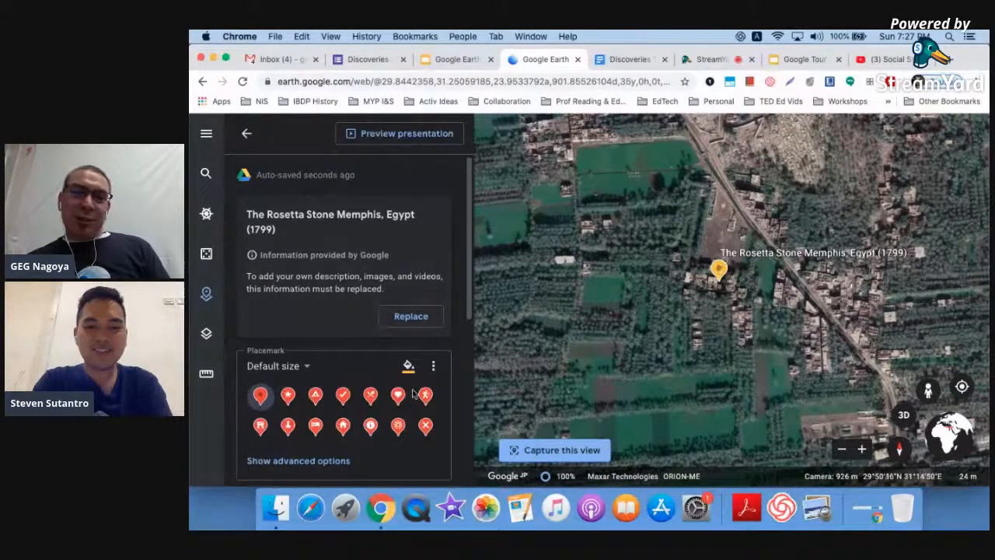
{"action": "scroll", "coordinate": [412, 395], "scroll_direction": "down", "scroll_amount": 2}
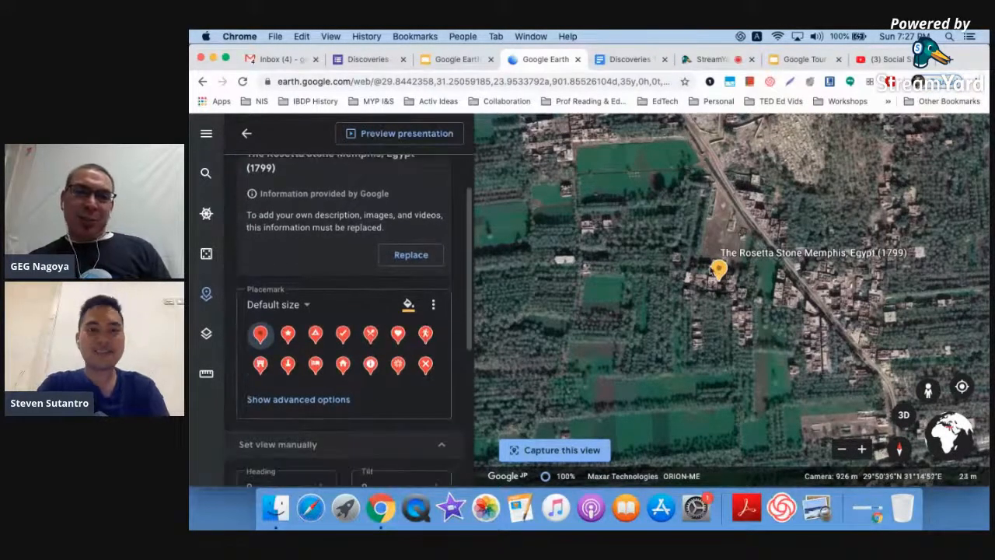
{"action": "scroll", "coordinate": [338, 402], "scroll_direction": "up", "scroll_amount": 2}
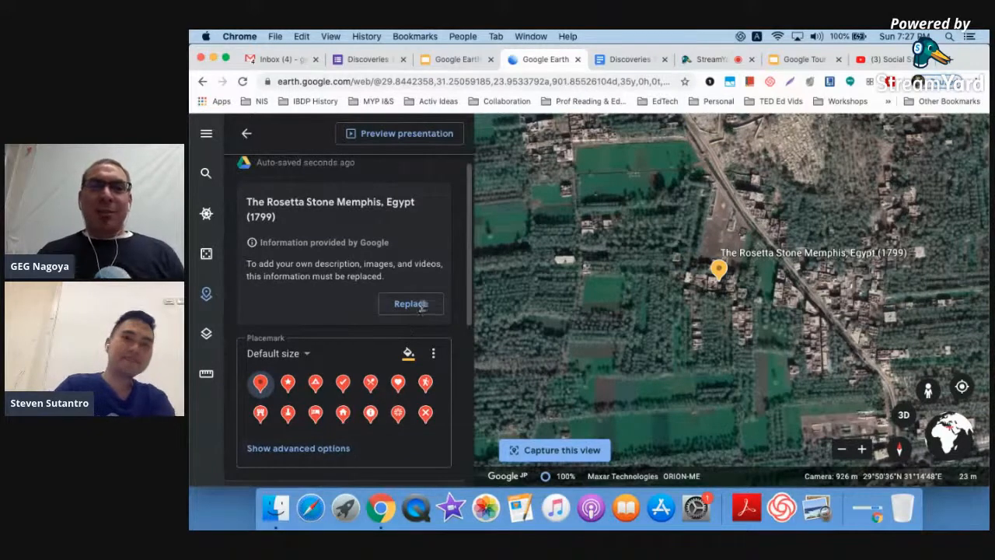
{"action": "left_click", "coordinate": [419, 305]}
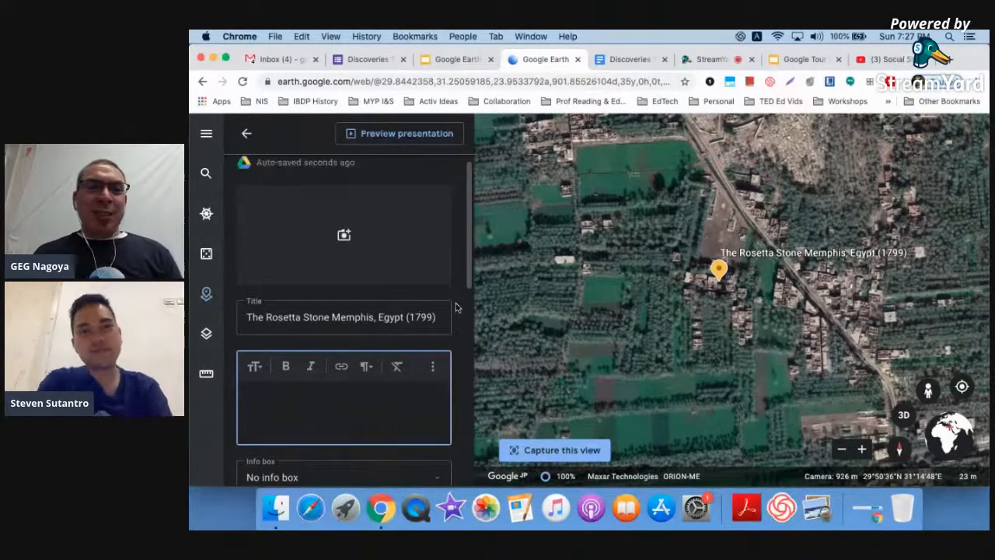
- Set the placemark's info box size to Large info box
{"action": "scroll", "coordinate": [456, 307], "scroll_direction": "down", "scroll_amount": 4}
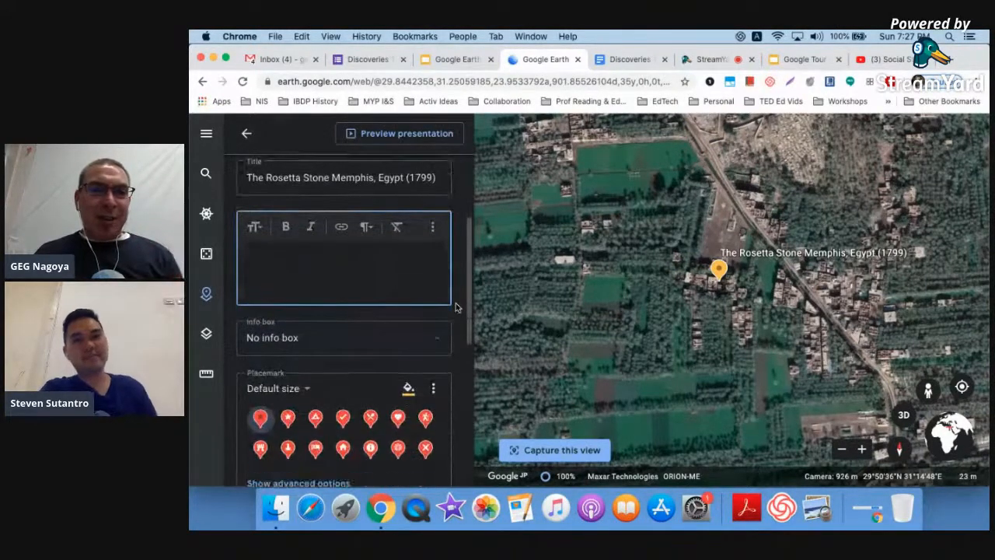
{"action": "scroll", "coordinate": [456, 307], "scroll_direction": "down", "scroll_amount": 3}
{"action": "scroll", "coordinate": [456, 307], "scroll_direction": "up", "scroll_amount": 7}
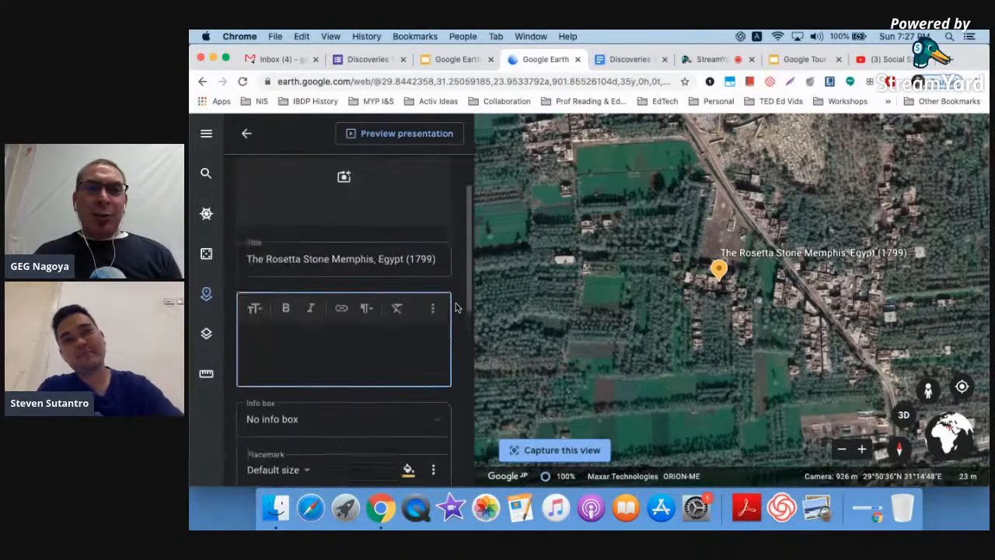
{"action": "scroll", "coordinate": [456, 307], "scroll_direction": "down", "scroll_amount": 2}
{"action": "scroll", "coordinate": [456, 307], "scroll_direction": "down", "scroll_amount": 3}
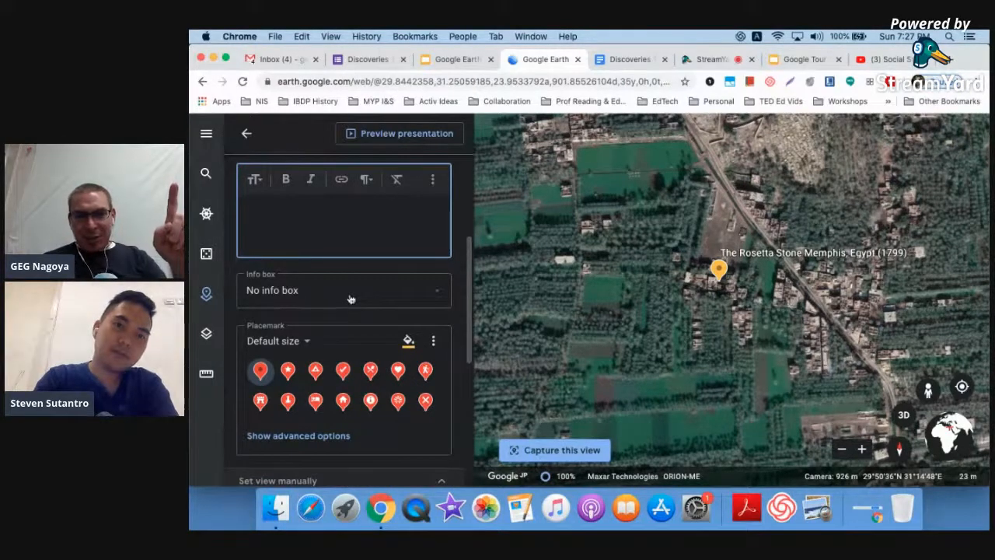
{"action": "left_click", "coordinate": [323, 294]}
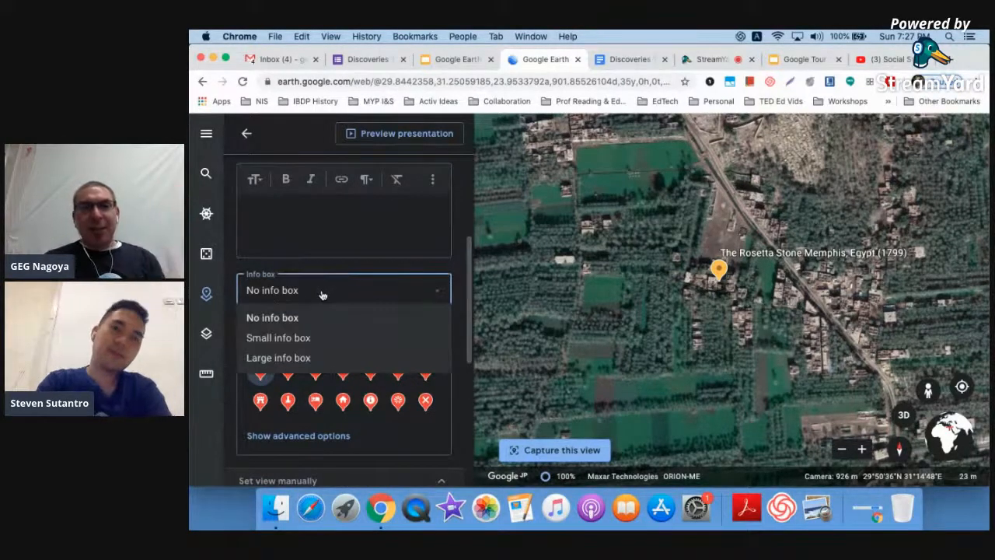
{"action": "left_click", "coordinate": [306, 358]}
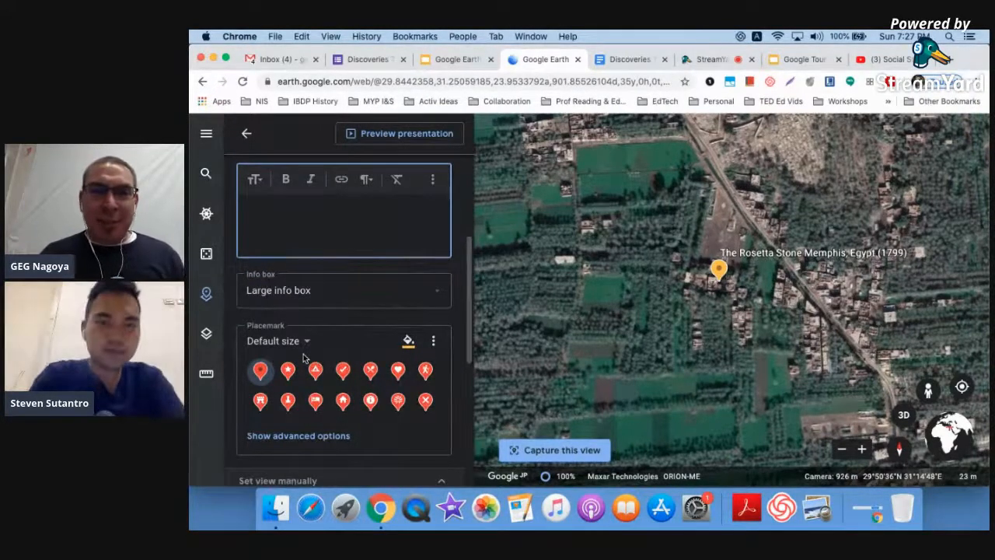
{"action": "scroll", "coordinate": [446, 267], "scroll_direction": "up", "scroll_amount": 5}
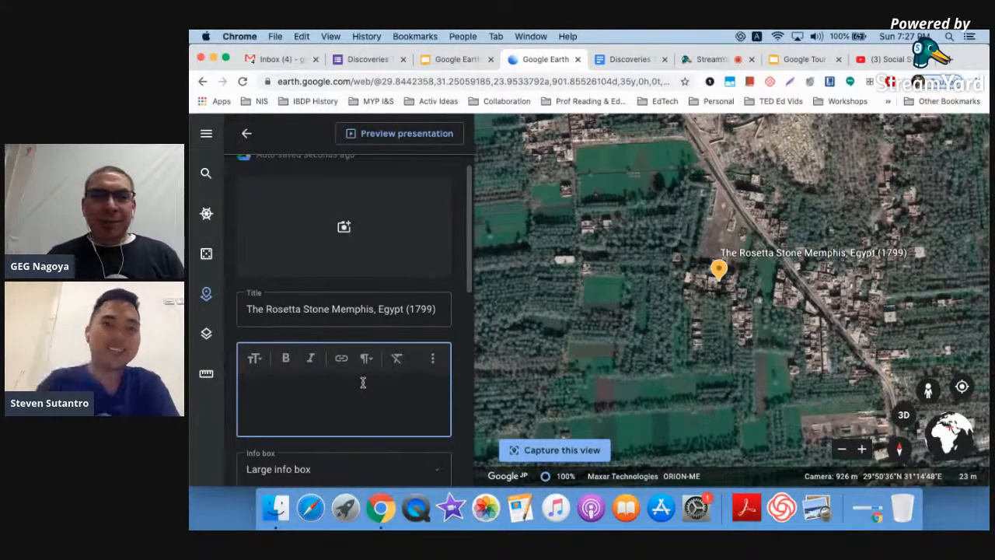
- Copy the Rosetta Stone section through its video source links from the notes document
{"action": "left_click", "coordinate": [636, 60]}
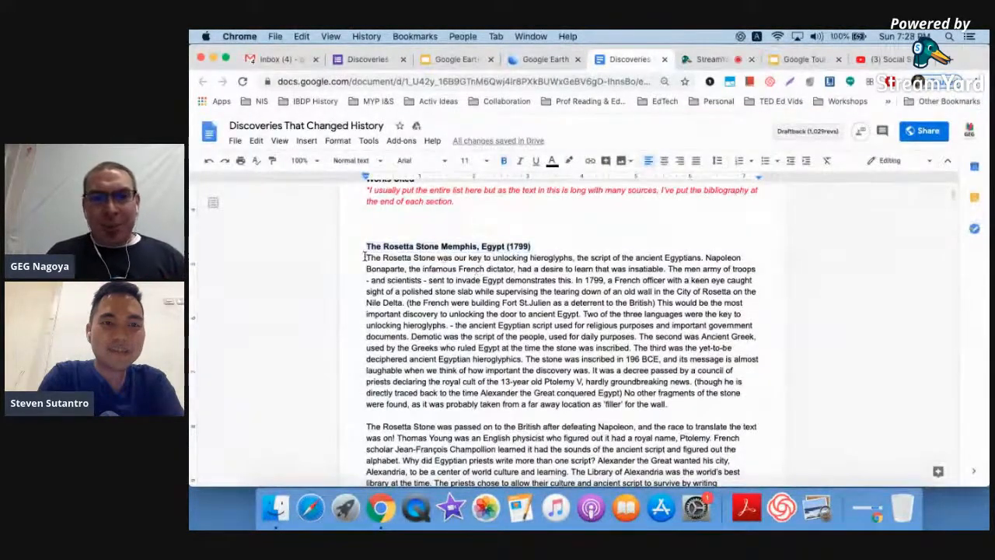
{"action": "scroll", "coordinate": [365, 256], "scroll_direction": "down", "scroll_amount": 6}
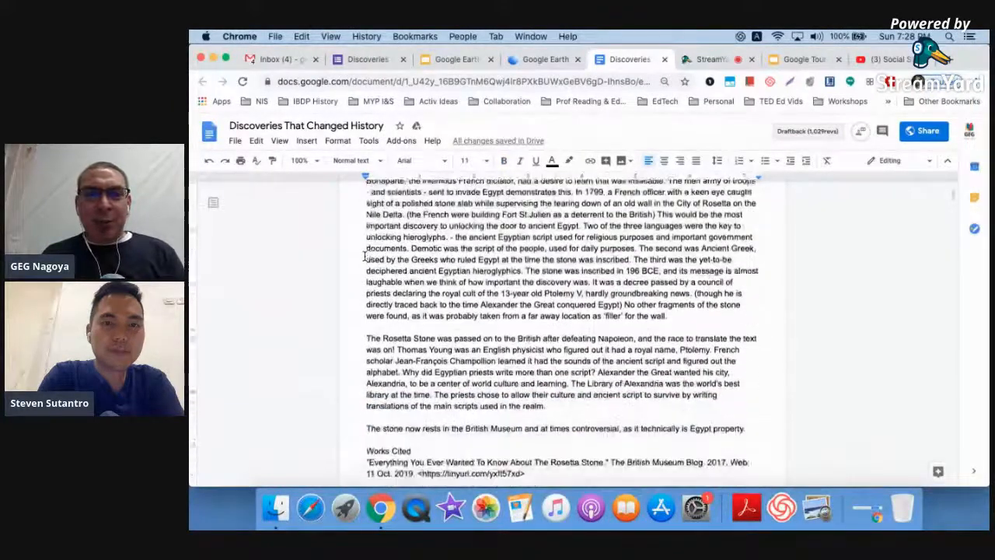
{"action": "scroll", "coordinate": [365, 256], "scroll_direction": "down", "scroll_amount": 6}
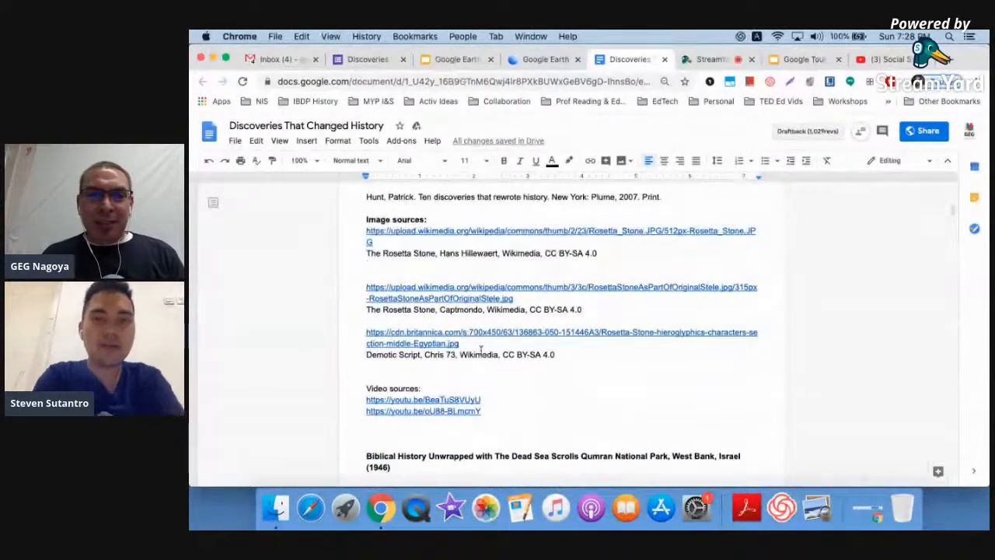
{"action": "left_click", "coordinate": [494, 412], "text": "shift"}
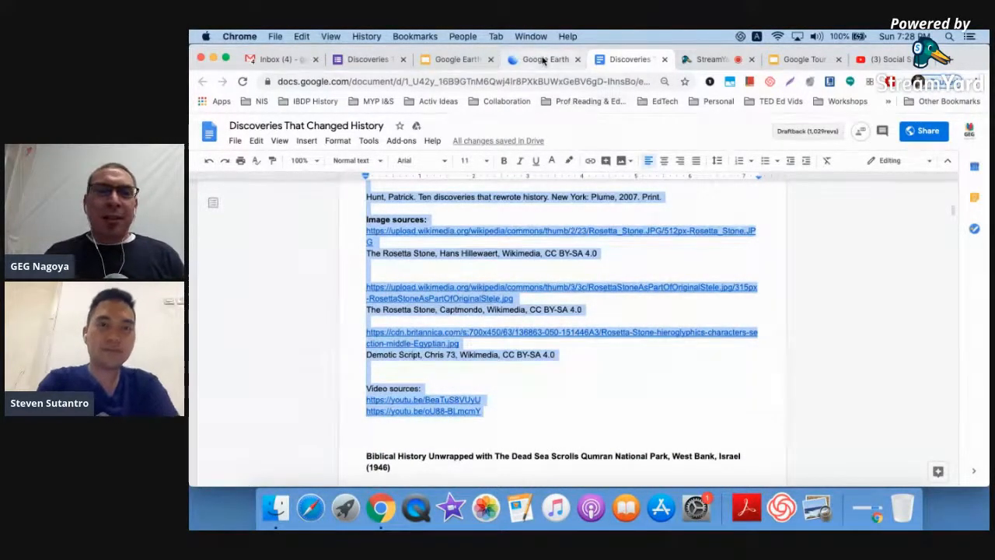
{"action": "left_click", "coordinate": [543, 60]}
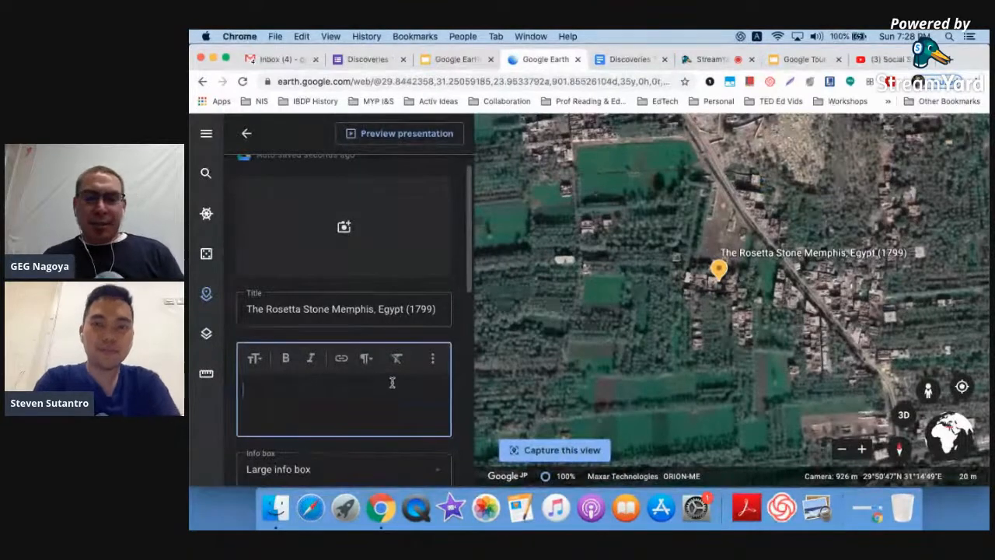
- Paste the Rosetta Stone text into the placemark description
{"action": "key", "text": "super+v"}
{"action": "scroll", "coordinate": [393, 382], "scroll_direction": "down", "scroll_amount": 5}
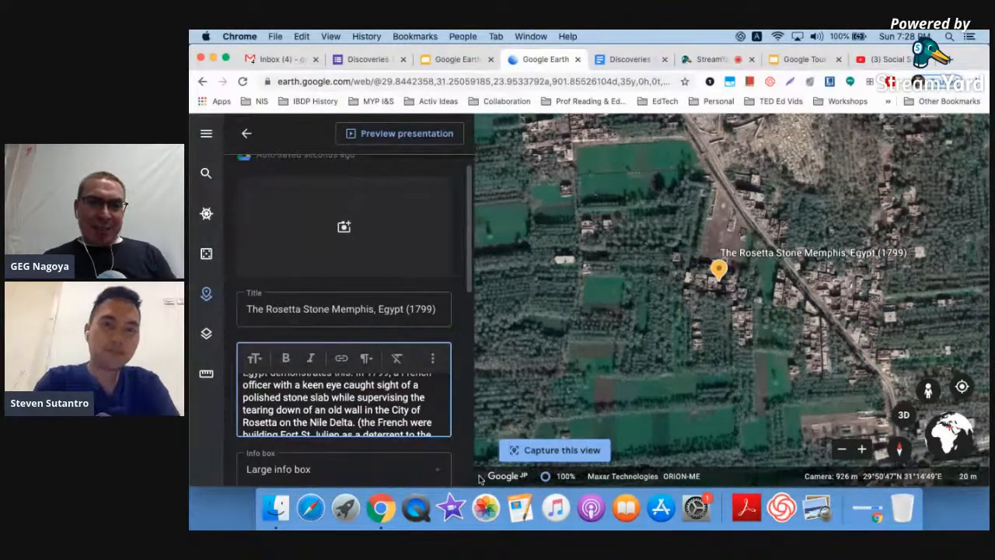
{"action": "scroll", "coordinate": [388, 385], "scroll_direction": "down", "scroll_amount": 2}
{"action": "scroll", "coordinate": [387, 401], "scroll_direction": "up", "scroll_amount": 2}
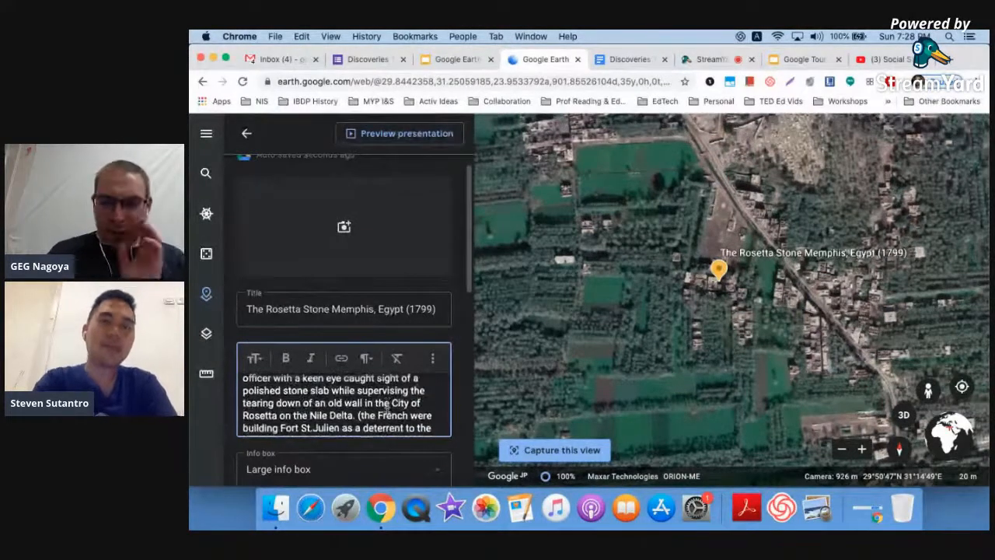
{"action": "scroll", "coordinate": [387, 408], "scroll_direction": "down", "scroll_amount": 10}
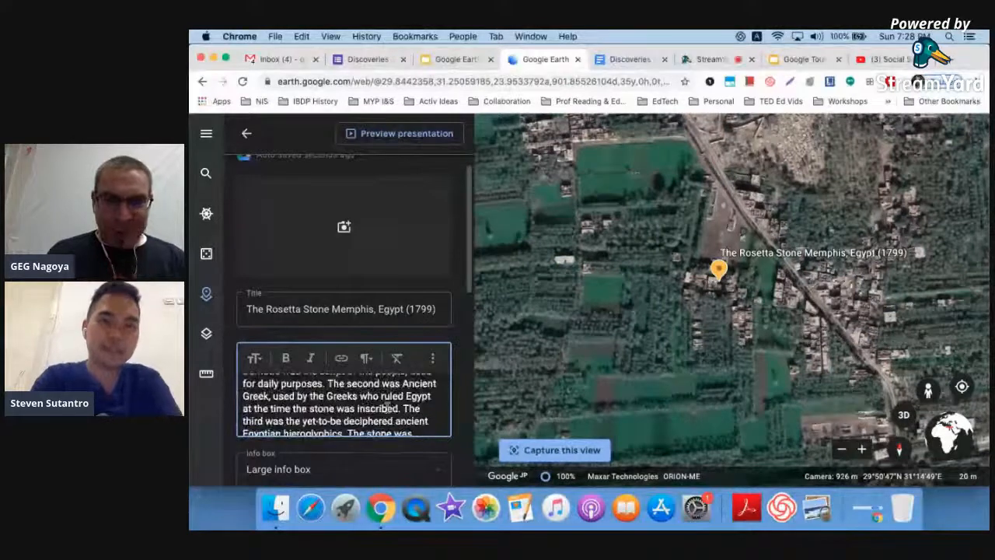
{"action": "scroll", "coordinate": [387, 407], "scroll_direction": "down", "scroll_amount": 5}
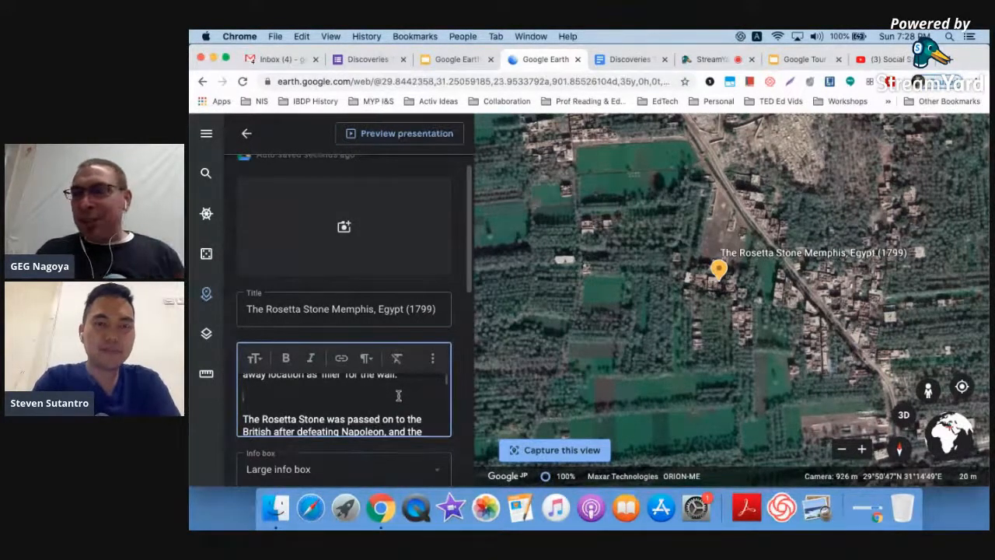
{"action": "scroll", "coordinate": [398, 396], "scroll_direction": "down", "scroll_amount": 2}
{"action": "scroll", "coordinate": [398, 395], "scroll_direction": "down", "scroll_amount": 4}
{"action": "scroll", "coordinate": [381, 412], "scroll_direction": "down", "scroll_amount": 3}
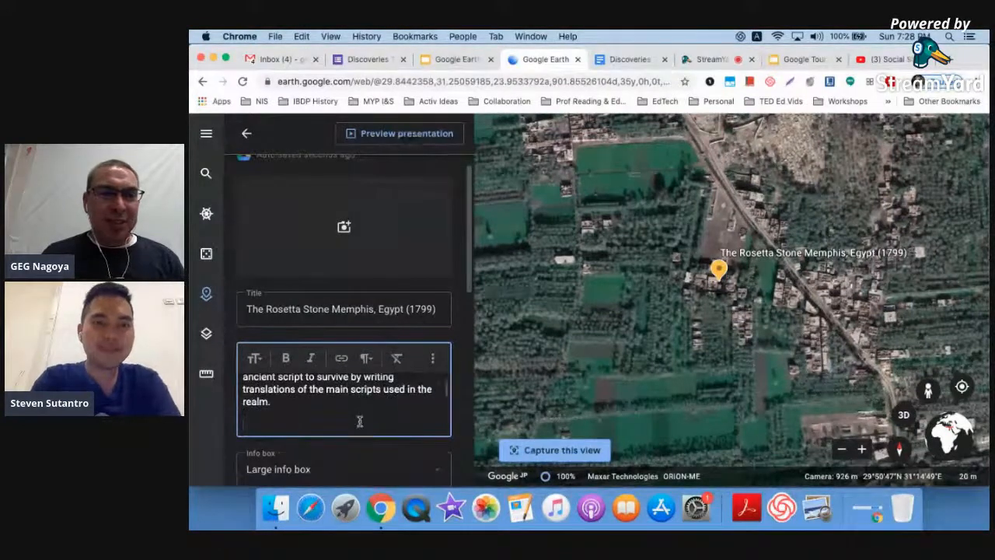
{"action": "scroll", "coordinate": [360, 420], "scroll_direction": "down", "scroll_amount": 3}
{"action": "scroll", "coordinate": [357, 420], "scroll_direction": "up", "scroll_amount": 2}
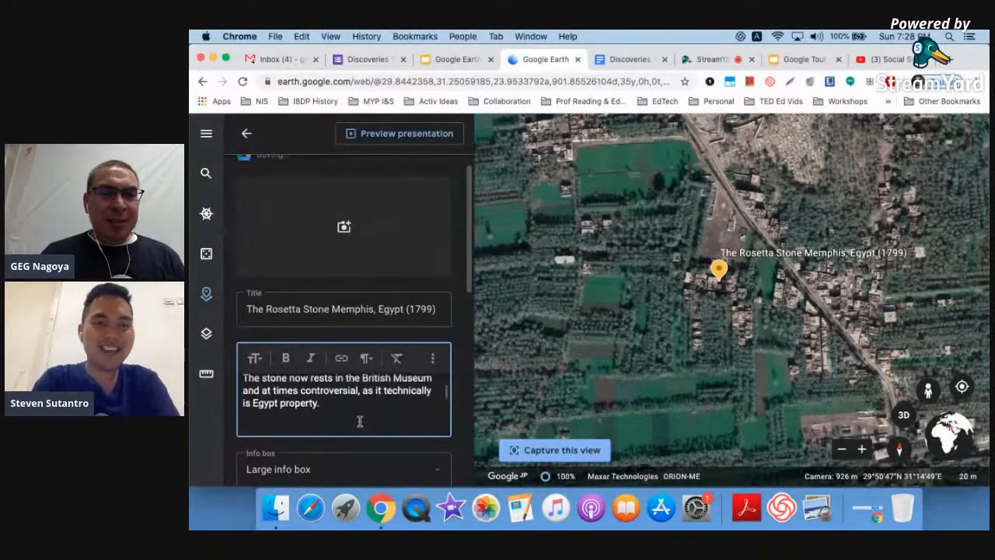
- Add a bold 'Works Cited' heading to the description
{"action": "type", "text": "Works Cited"}
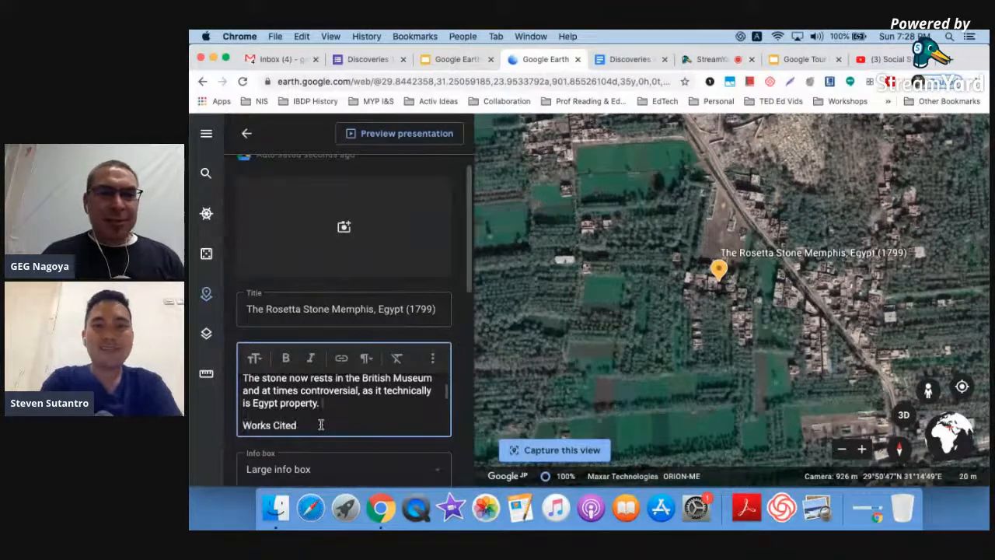
{"action": "triple_click", "coordinate": [245, 425]}
{"action": "left_click", "coordinate": [286, 358]}
{"action": "scroll", "coordinate": [321, 420], "scroll_direction": "down", "scroll_amount": 1}
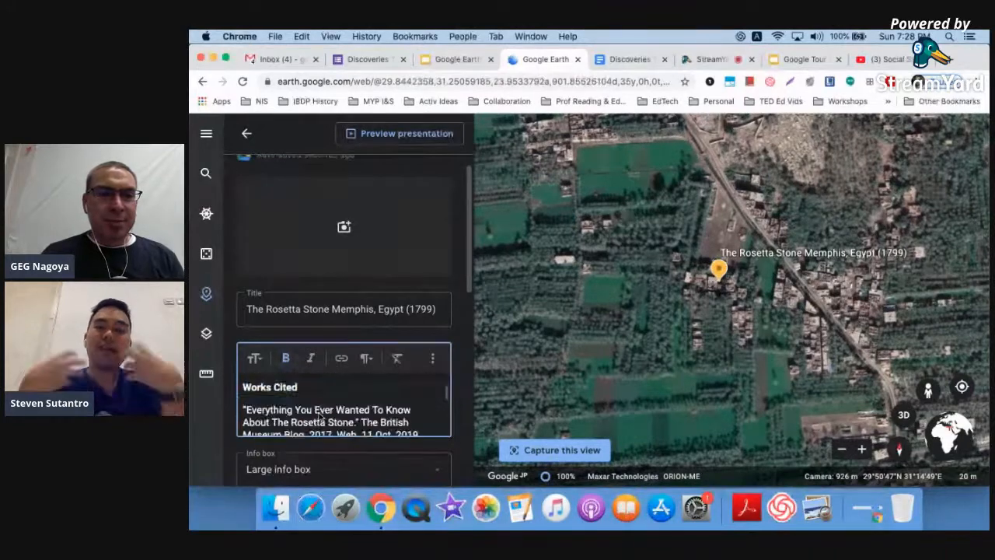
{"action": "scroll", "coordinate": [321, 419], "scroll_direction": "down", "scroll_amount": 5}
{"action": "scroll", "coordinate": [320, 417], "scroll_direction": "up", "scroll_amount": 5}
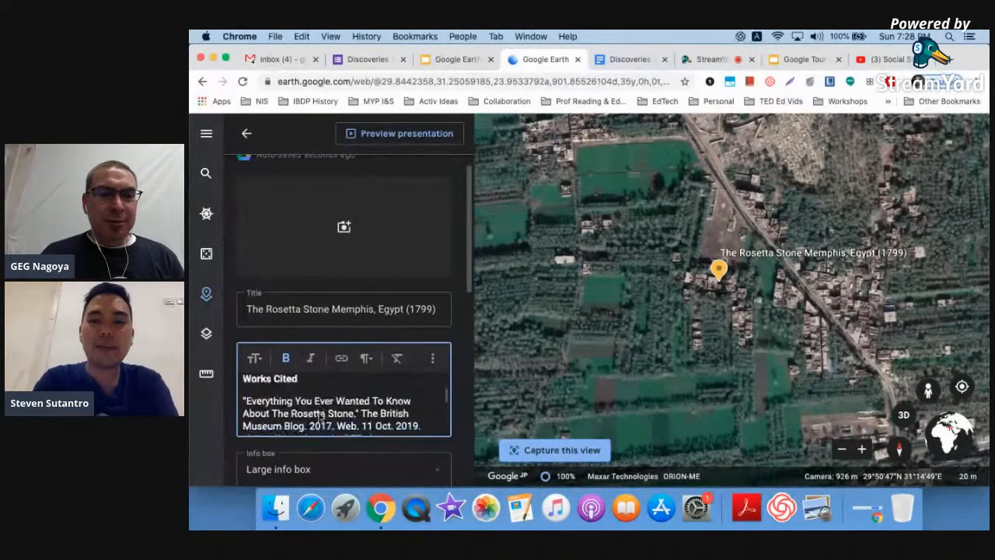
{"action": "scroll", "coordinate": [321, 417], "scroll_direction": "down", "scroll_amount": 5}
{"action": "scroll", "coordinate": [327, 400], "scroll_direction": "down", "scroll_amount": 2}
{"action": "scroll", "coordinate": [322, 401], "scroll_direction": "up", "scroll_amount": 1}
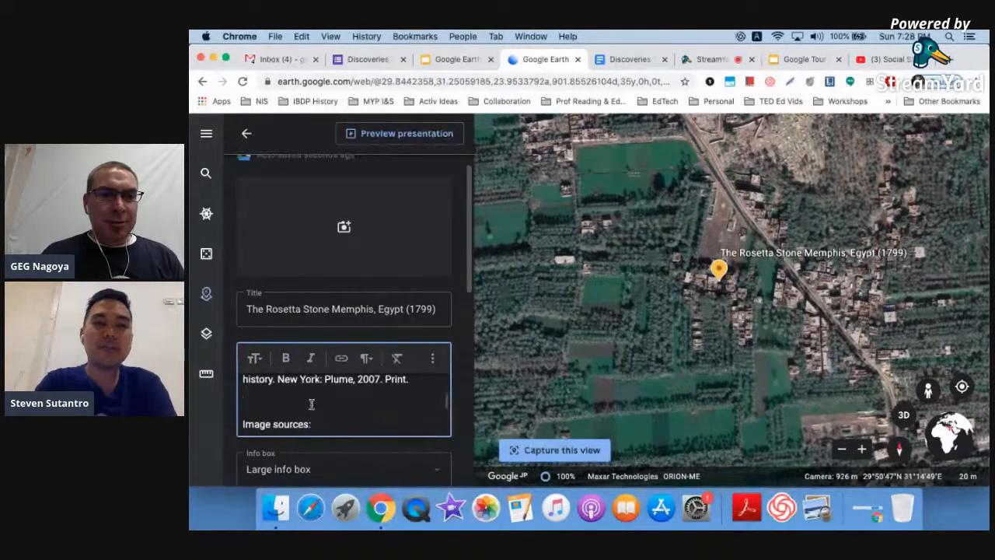
{"action": "scroll", "coordinate": [311, 403], "scroll_direction": "down", "scroll_amount": 2}
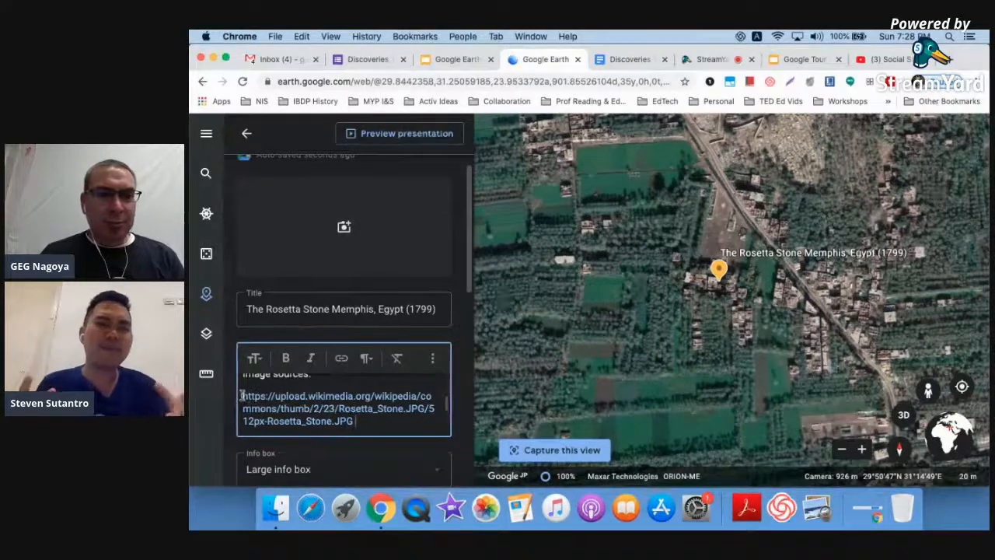
- Delete the bare Wikimedia image URL and its leftover empty line
{"action": "left_click_drag", "start_coordinate": [243, 395], "coordinate": [358, 407]}
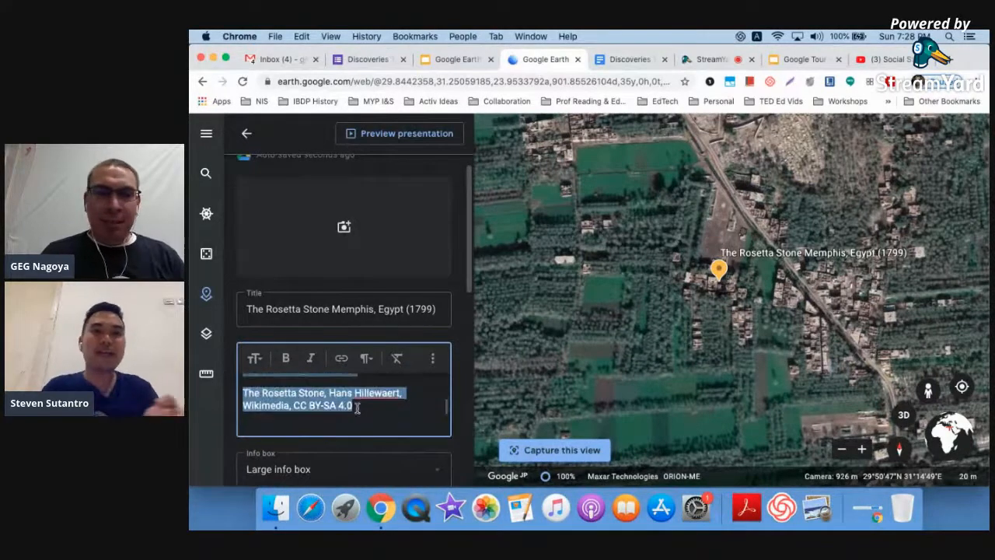
{"action": "scroll", "coordinate": [356, 402], "scroll_direction": "up", "scroll_amount": 2}
{"action": "left_click", "coordinate": [355, 402]}
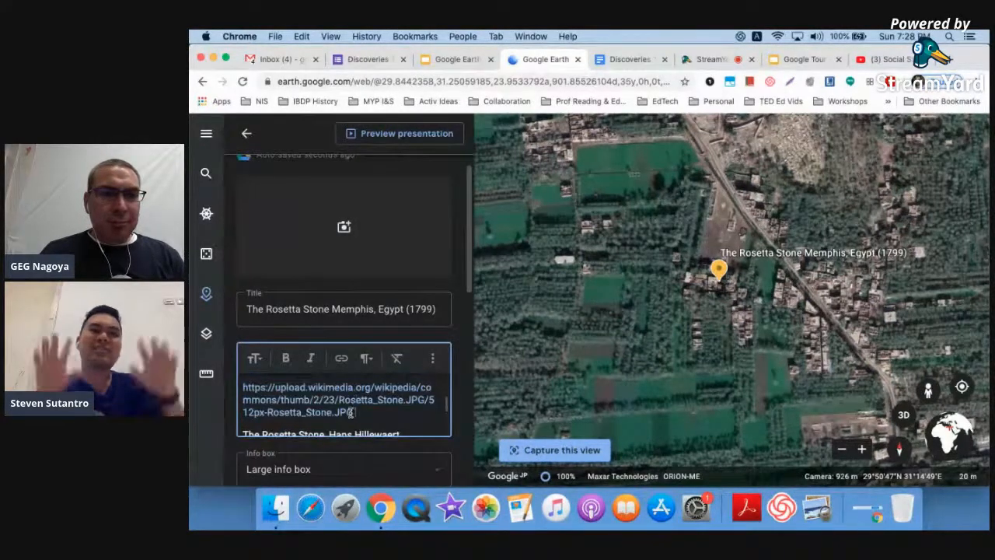
{"action": "left_click_drag", "start_coordinate": [355, 412], "coordinate": [244, 393]}
{"action": "key", "text": "super+c"}
{"action": "key", "text": "BackSpace"}
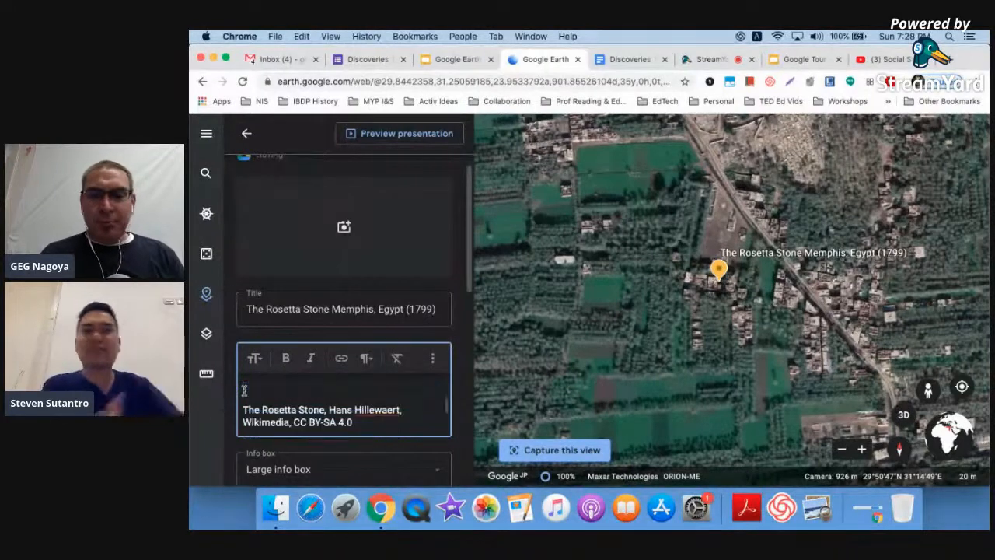
{"action": "key", "text": "Delete"}
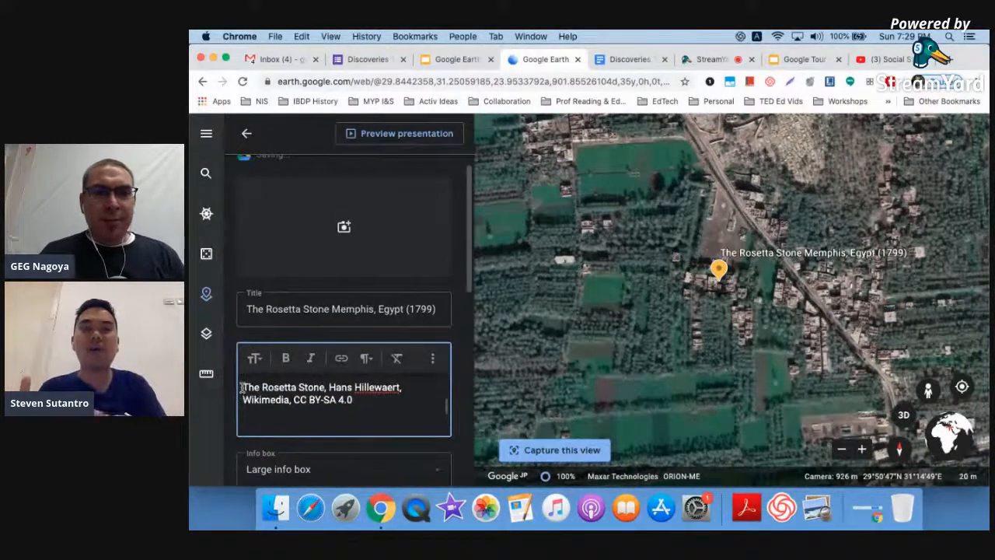
- Link 'The Rosetta Stone' credit text to the Wikimedia image address
{"action": "left_click", "coordinate": [324, 387], "text": "shift"}
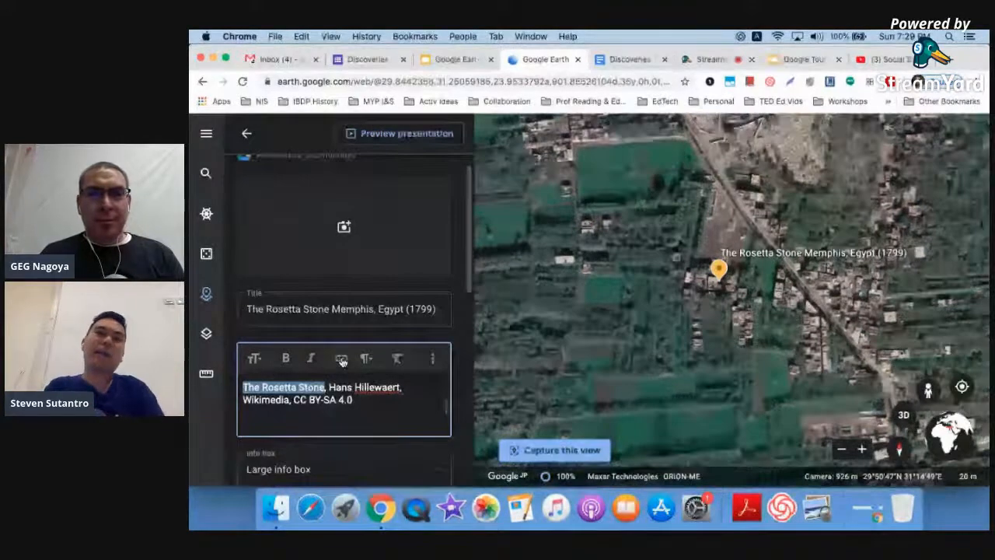
{"action": "left_click", "coordinate": [341, 358]}
{"action": "left_click", "coordinate": [535, 247]}
{"action": "key", "text": "super+v"}
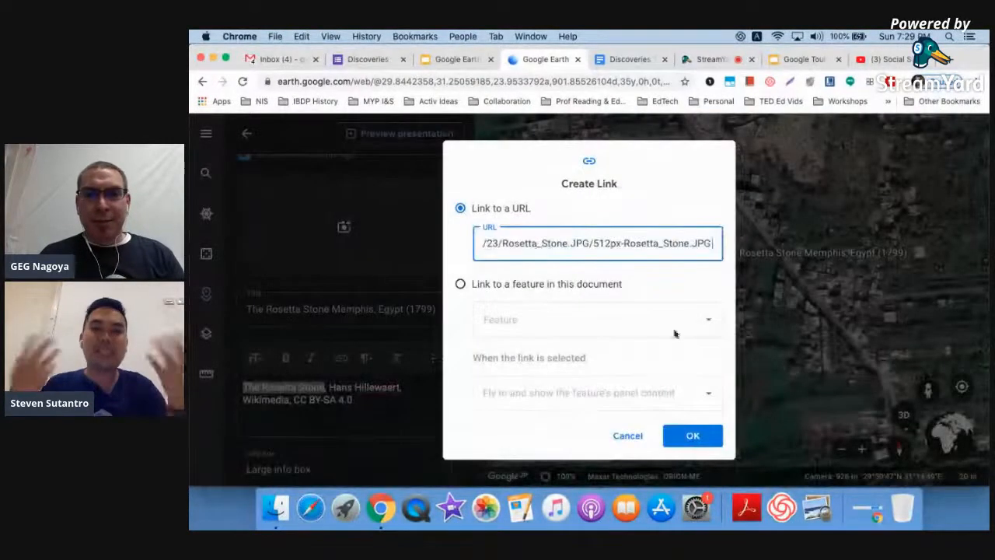
{"action": "left_click", "coordinate": [693, 435]}
{"action": "left_click", "coordinate": [399, 415]}
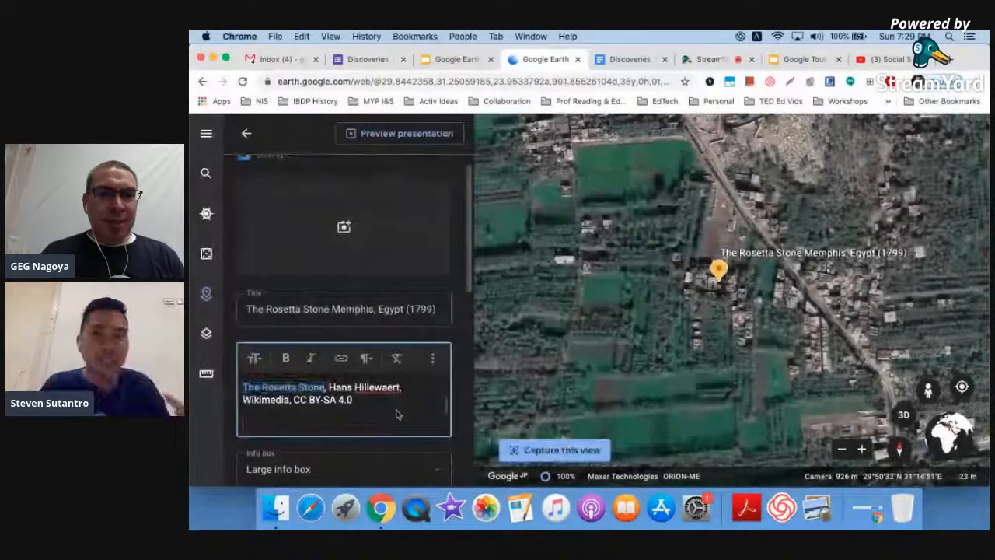
{"action": "scroll", "coordinate": [398, 414], "scroll_direction": "down", "scroll_amount": 3}
{"action": "scroll", "coordinate": [397, 415], "scroll_direction": "down", "scroll_amount": 3}
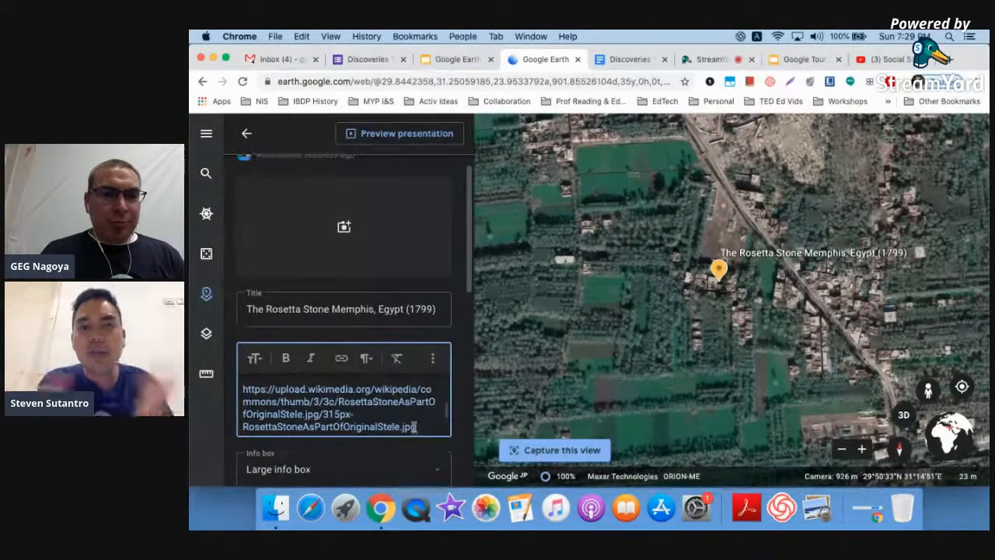
- Replace the second bare URL with a 'The Rosetta Stone' credit linked to the RosettaStoneAsPartOfOriginalStele image
{"action": "left_click_drag", "start_coordinate": [417, 427], "coordinate": [243, 380]}
{"action": "key", "text": "BackSpace"}
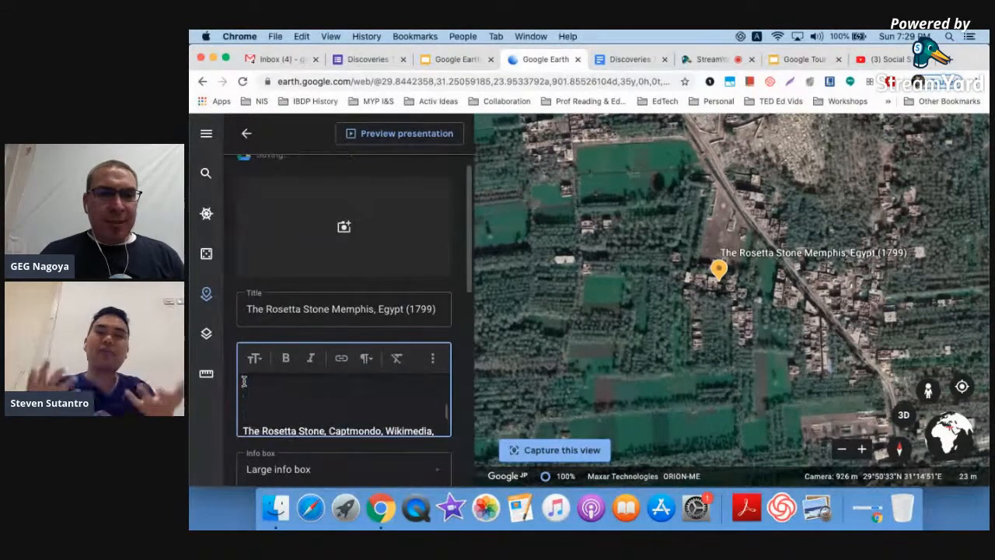
{"action": "key", "text": "BackSpace"}
{"action": "type", "text": "The Rosetta Stone, Hans Hillewaert, Wikimedia, CC BY-SA 4.0"}
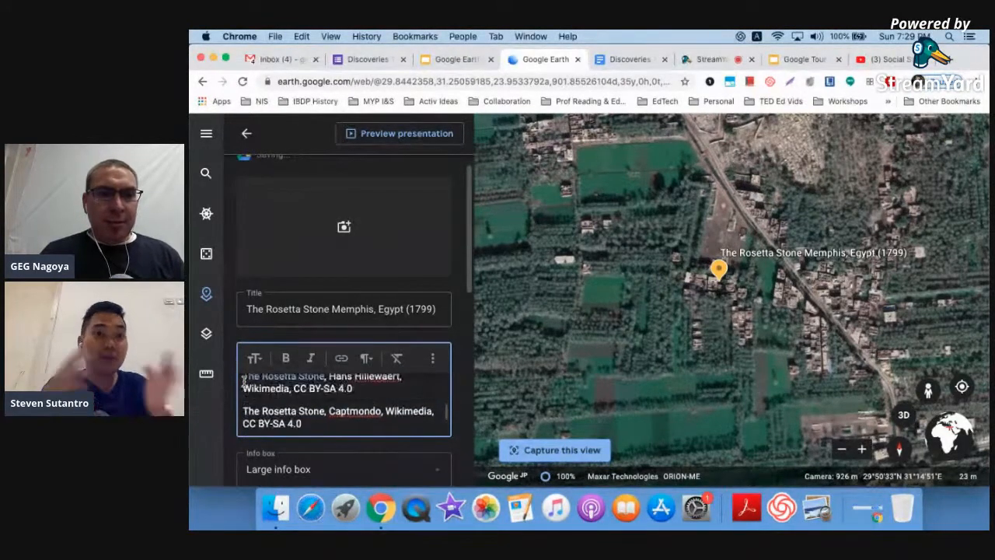
{"action": "left_click_drag", "start_coordinate": [322, 410], "coordinate": [242, 410]}
{"action": "left_click", "coordinate": [342, 359]}
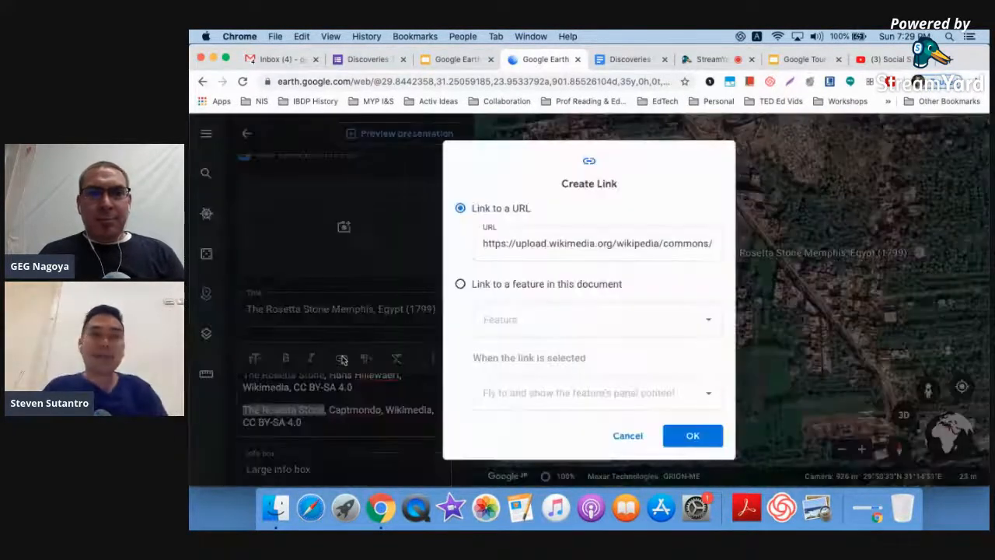
{"action": "triple_click", "coordinate": [525, 242]}
{"action": "key", "text": "super+v"}
{"action": "left_click", "coordinate": [687, 437]}
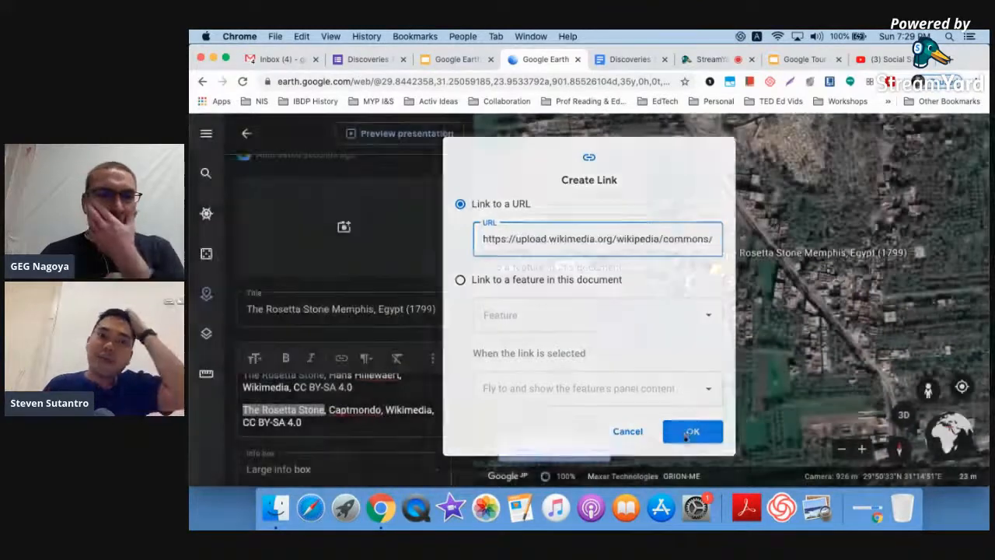
- Delete the bare Britannica URL and link 'Demotic Script' to that image address
{"action": "scroll", "coordinate": [408, 405], "scroll_direction": "down", "scroll_amount": 3}
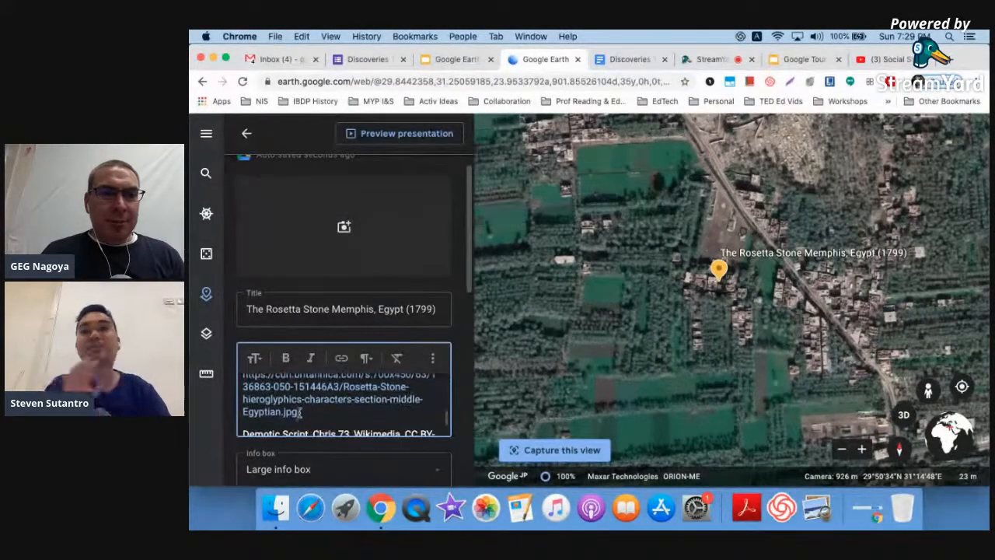
{"action": "left_click_drag", "start_coordinate": [276, 402], "coordinate": [243, 377]}
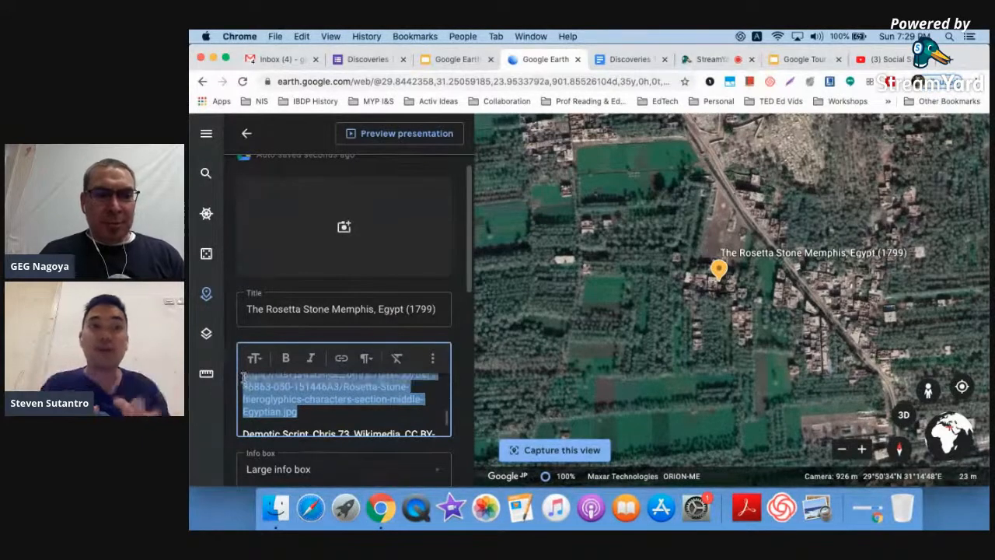
{"action": "key", "text": "BackSpace"}
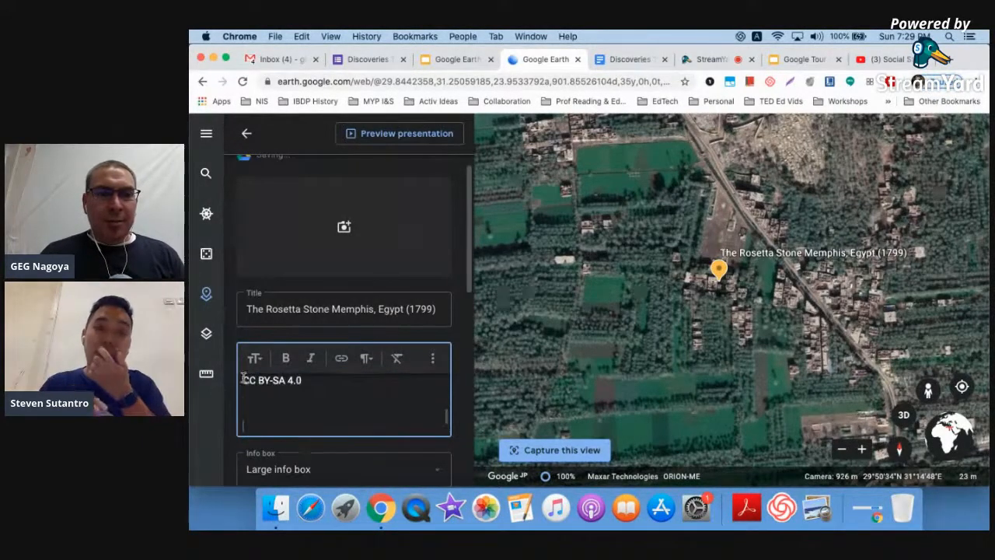
{"action": "key", "text": "BackSpace"}
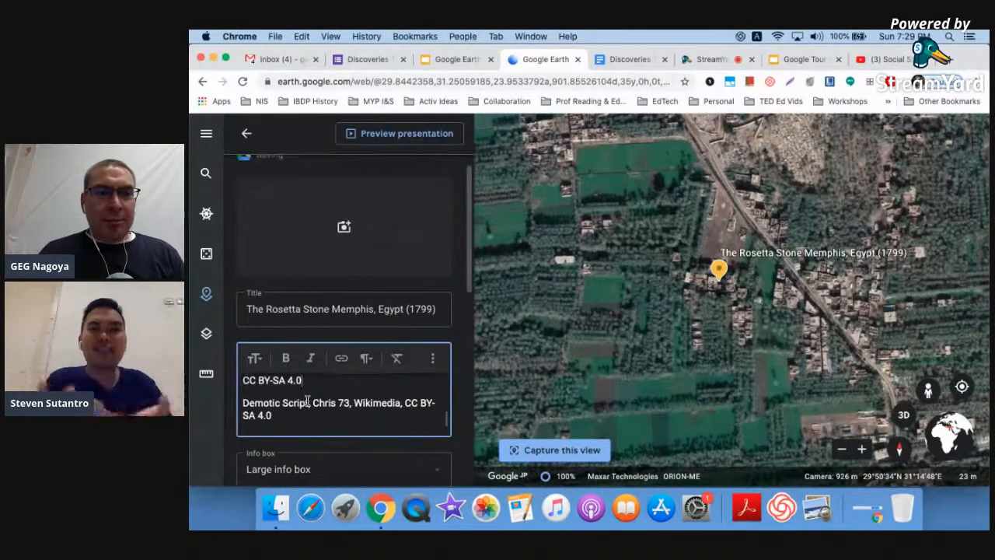
{"action": "left_click_drag", "start_coordinate": [242, 403], "coordinate": [309, 403]}
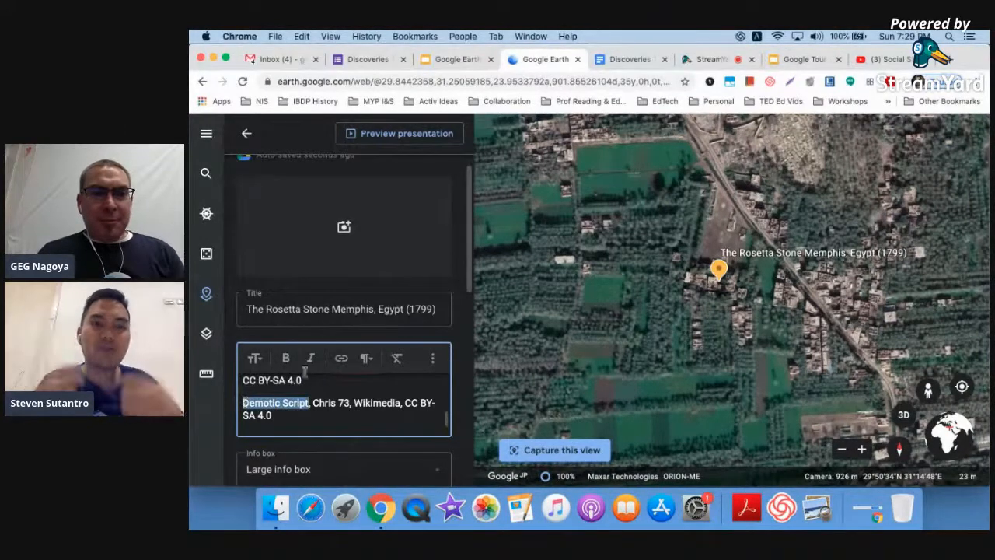
{"action": "left_click", "coordinate": [341, 358]}
{"action": "triple_click", "coordinate": [541, 236]}
{"action": "key", "text": "cmd+v"}
{"action": "left_click", "coordinate": [691, 433]}
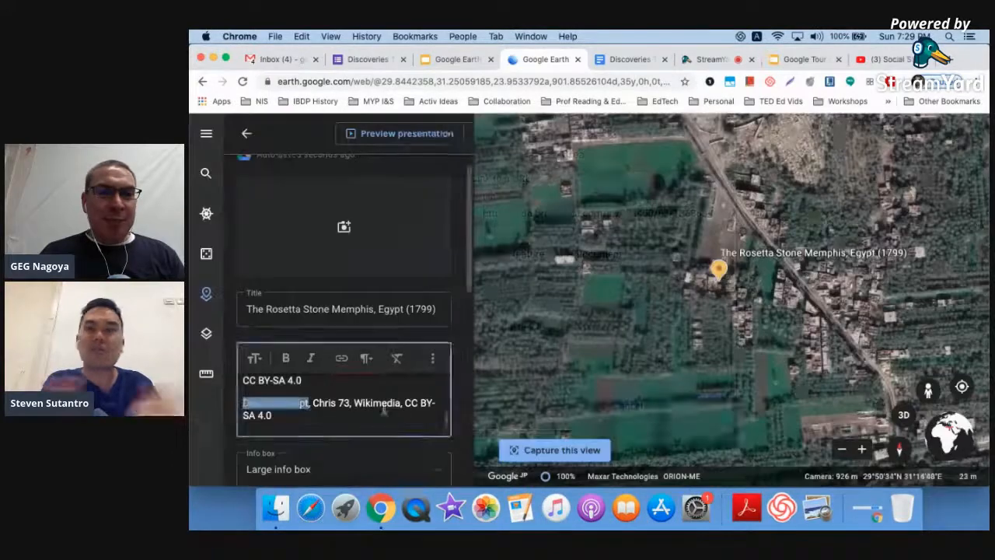
- Paste another Rosetta Stone image credit line above the Video sources heading
{"action": "scroll", "coordinate": [385, 408], "scroll_direction": "down", "scroll_amount": 2}
{"action": "left_click", "coordinate": [360, 394]}
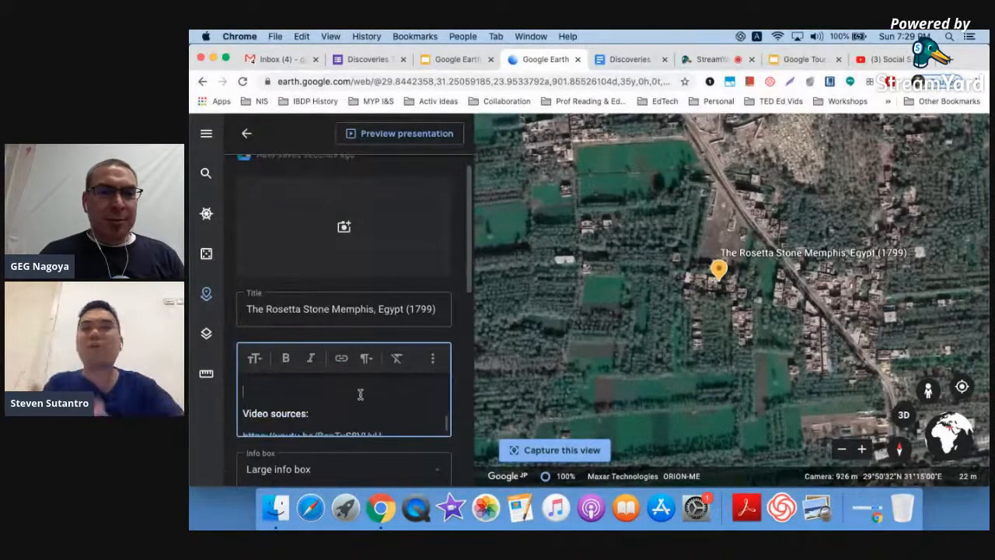
{"action": "scroll", "coordinate": [360, 394], "scroll_direction": "down", "scroll_amount": 1}
{"action": "scroll", "coordinate": [358, 397], "scroll_direction": "up", "scroll_amount": 1}
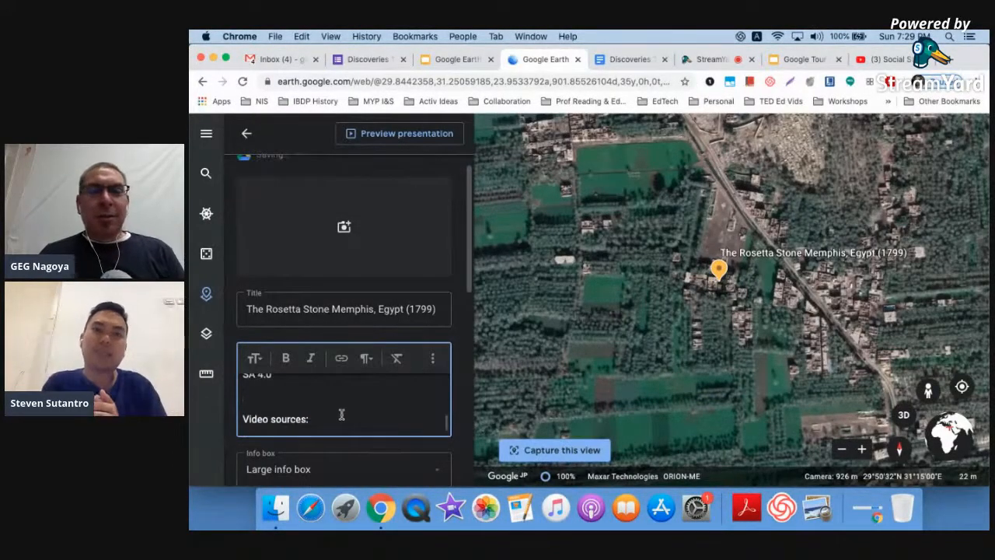
{"action": "type", "text": "The Rosetta Stone, Captmondo, Wikimedia, CC BY-SA 4.0"}
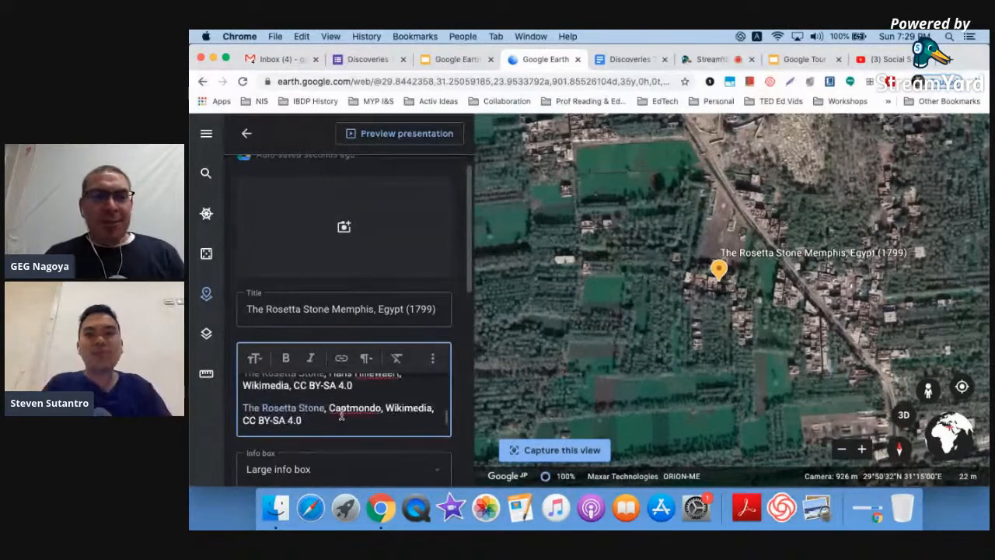
{"action": "scroll", "coordinate": [341, 415], "scroll_direction": "up", "scroll_amount": 1}
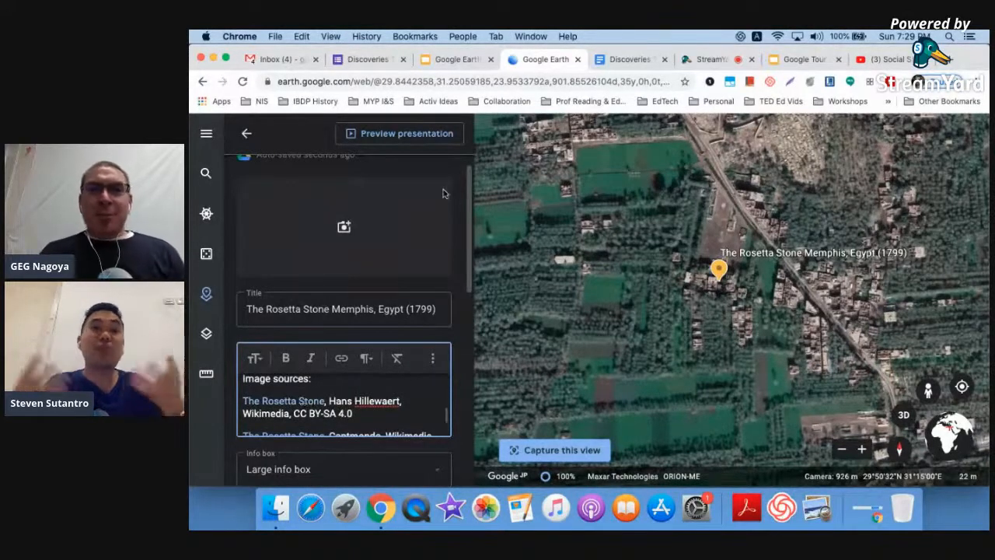
- Add the first Rosetta Stone image URL from the Discoveries document to the placemark
{"action": "left_click", "coordinate": [626, 59]}
{"action": "left_click", "coordinate": [509, 295]}
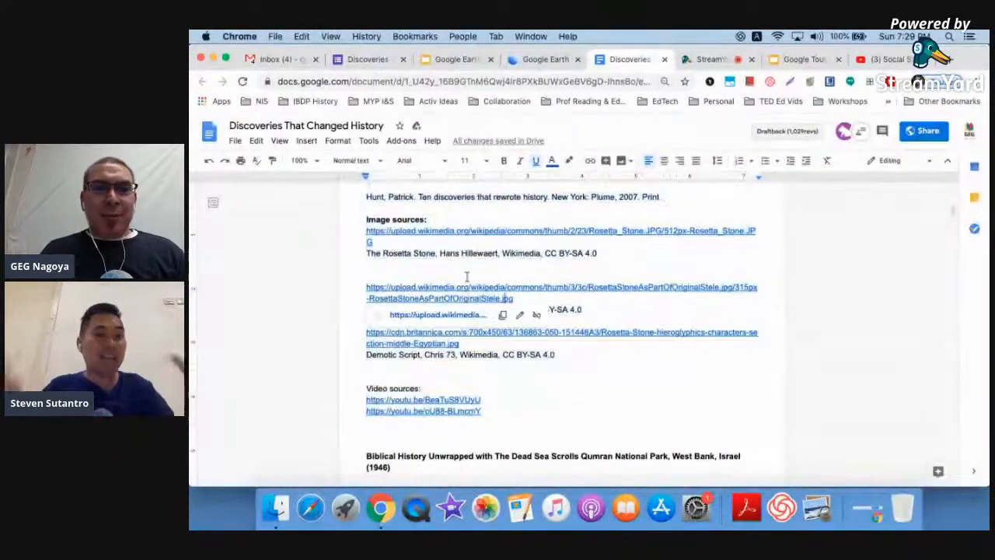
{"action": "left_click", "coordinate": [360, 230]}
{"action": "triple_click", "coordinate": [360, 230]}
{"action": "key", "text": "super+c"}
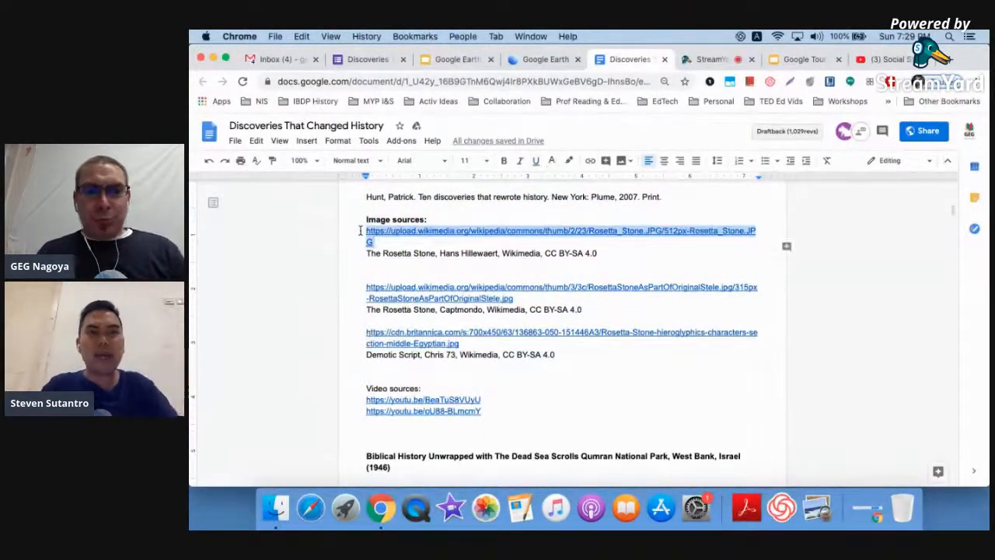
{"action": "left_click", "coordinate": [545, 59]}
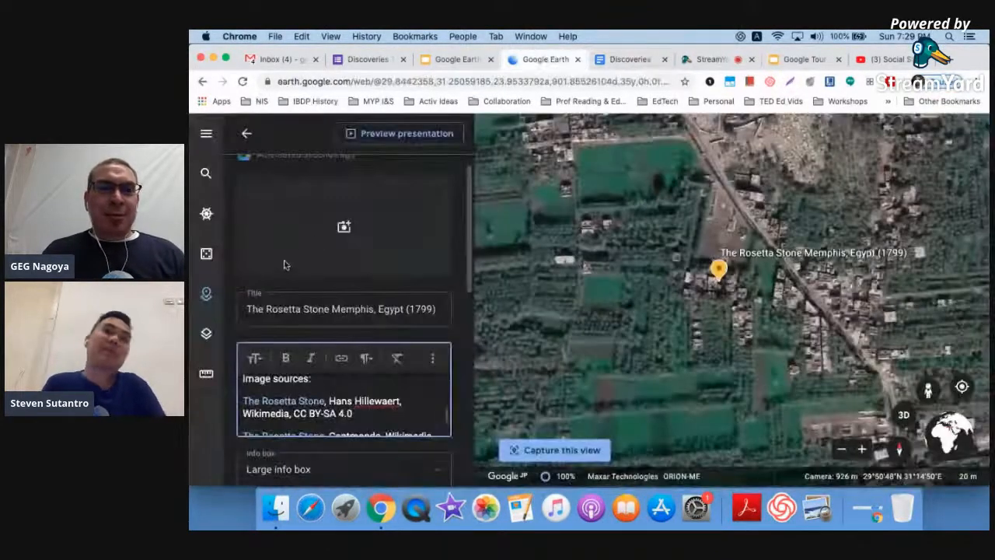
{"action": "left_click", "coordinate": [345, 226]}
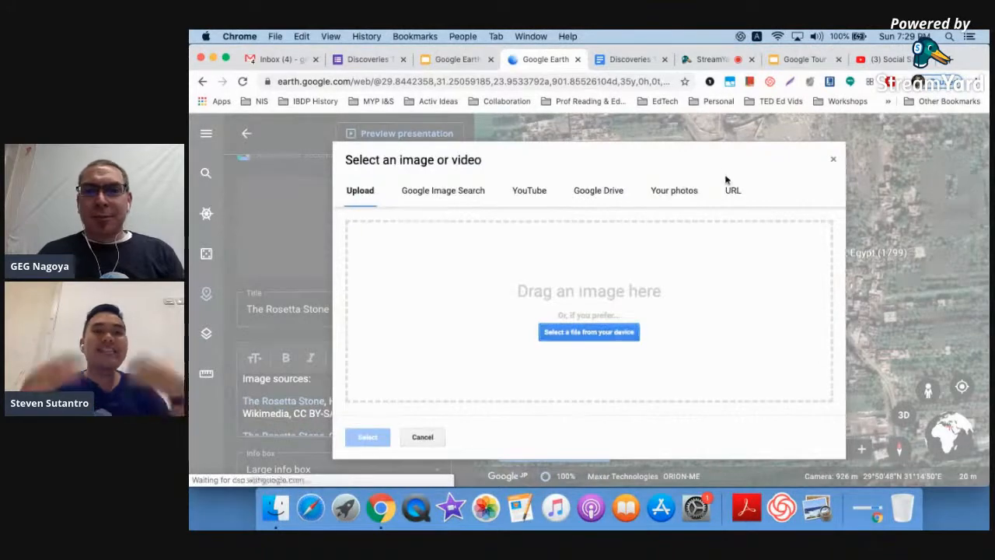
{"action": "left_click", "coordinate": [732, 190]}
{"action": "key", "text": "super+v"}
{"action": "left_click", "coordinate": [379, 441]}
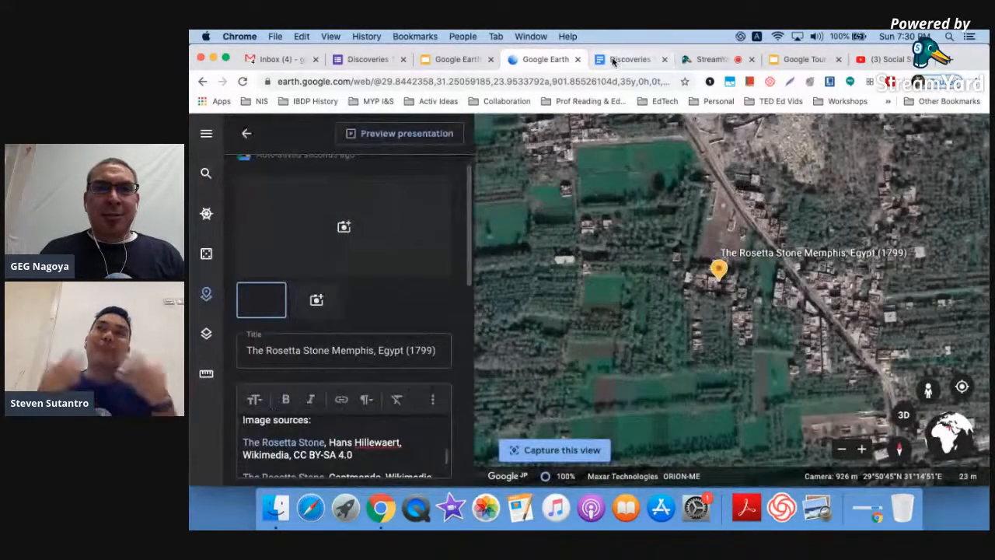
- Add the second Rosetta Stone image by its URL from the document
{"action": "left_click", "coordinate": [613, 61]}
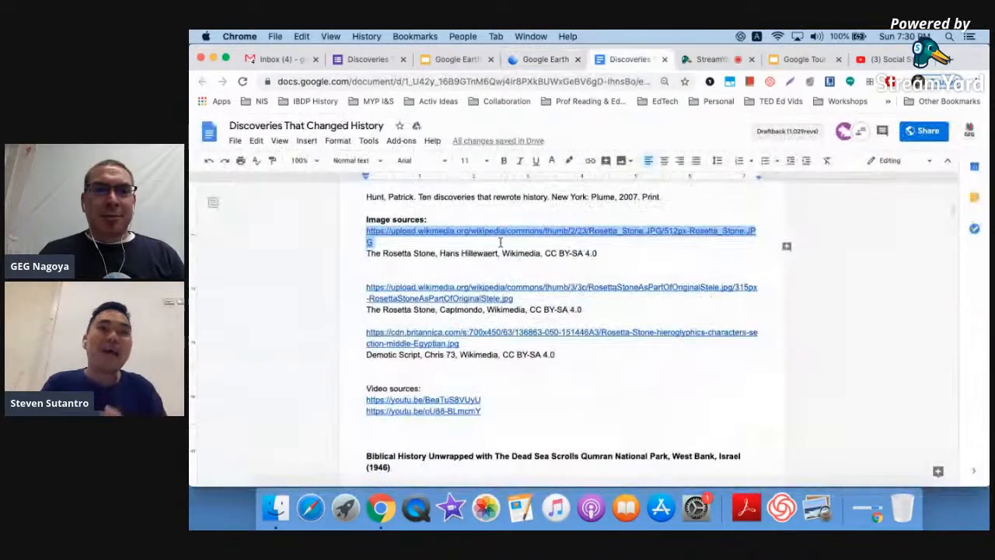
{"action": "left_click", "coordinate": [517, 299]}
{"action": "left_click", "coordinate": [362, 293], "text": "shift"}
{"action": "key", "text": "super+c"}
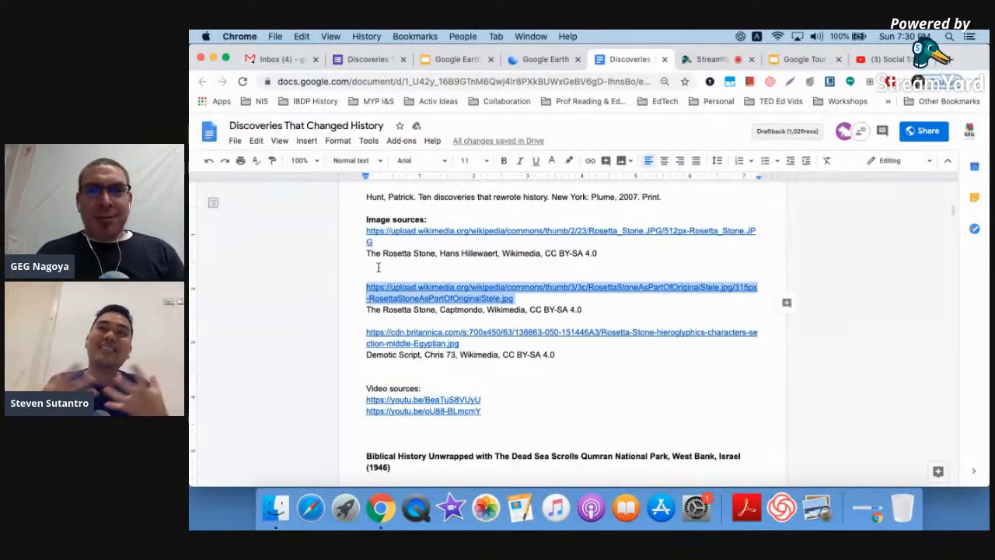
{"action": "left_click", "coordinate": [519, 62]}
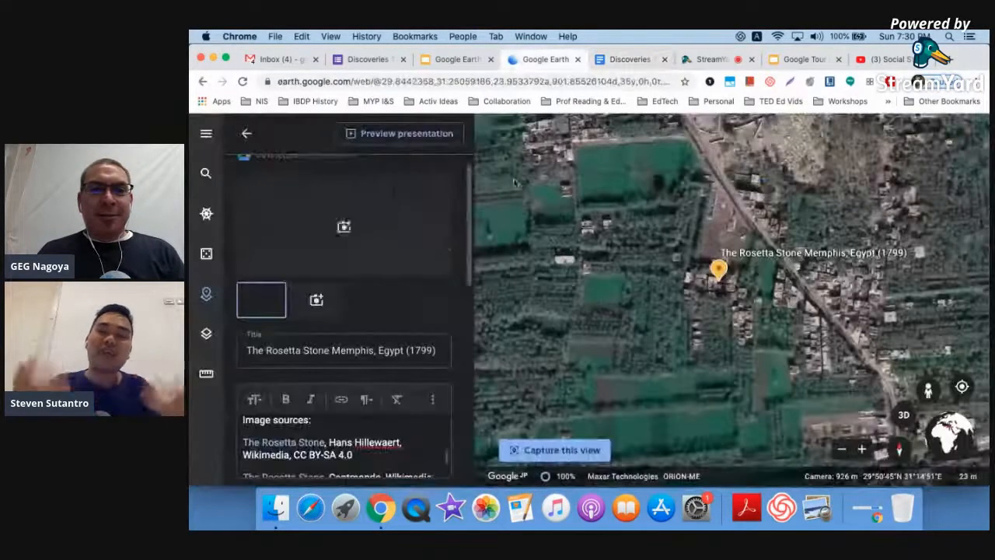
{"action": "left_click", "coordinate": [316, 301]}
{"action": "key", "text": "super+v"}
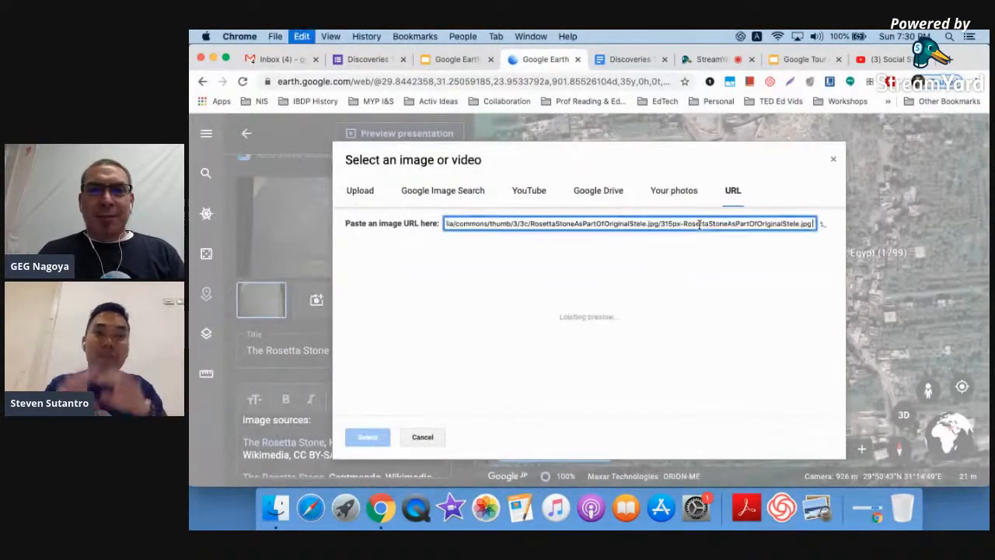
{"action": "left_click", "coordinate": [367, 437]}
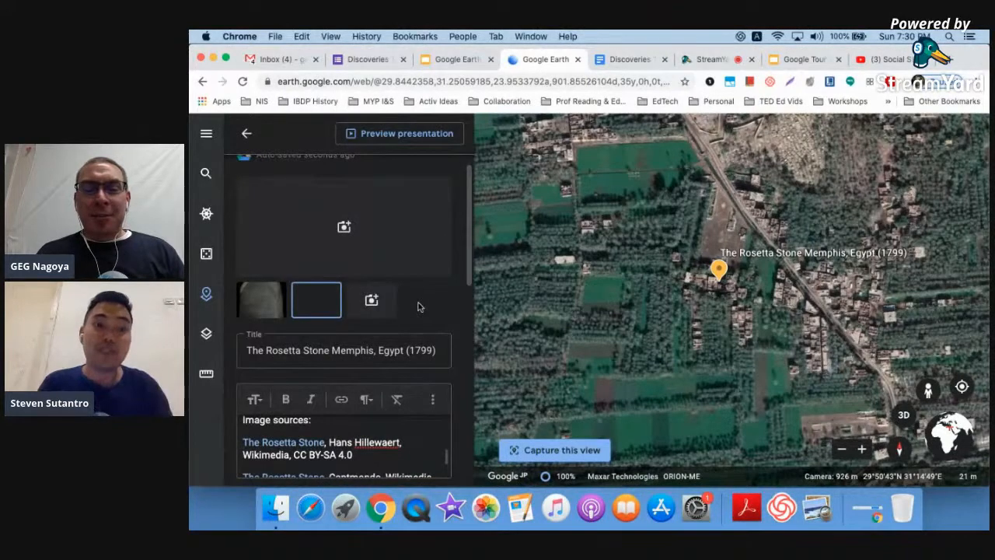
- Cut the first YouTube link from the description's Video sources
{"action": "scroll", "coordinate": [410, 435], "scroll_direction": "down", "scroll_amount": 4}
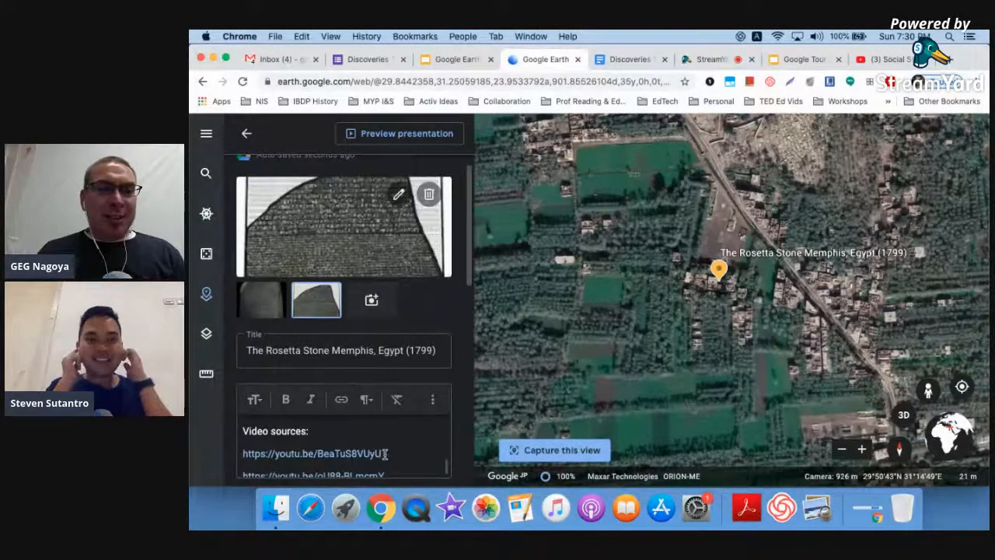
{"action": "left_click_drag", "start_coordinate": [384, 454], "coordinate": [240, 463]}
{"action": "key", "text": "super+x"}
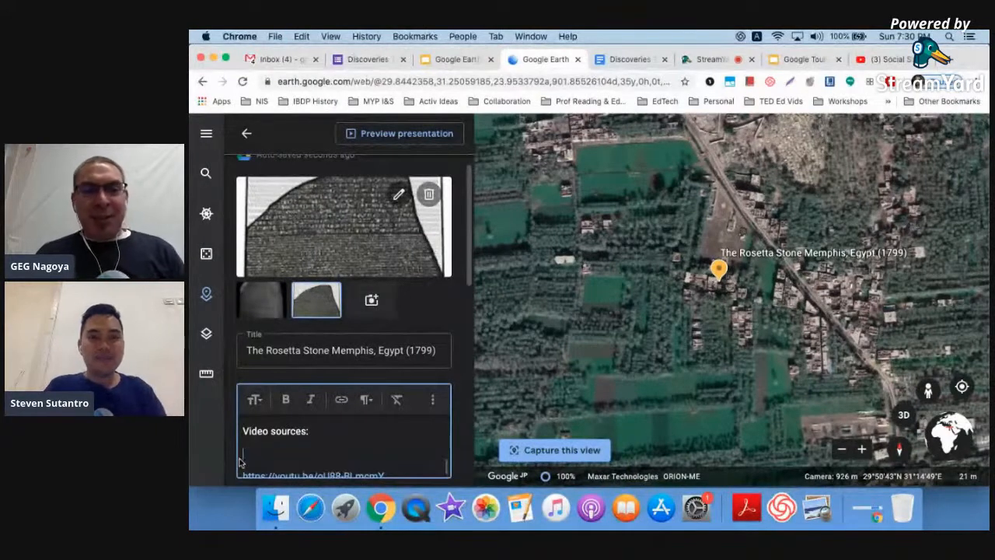
{"action": "scroll", "coordinate": [240, 462], "scroll_direction": "up", "scroll_amount": 3}
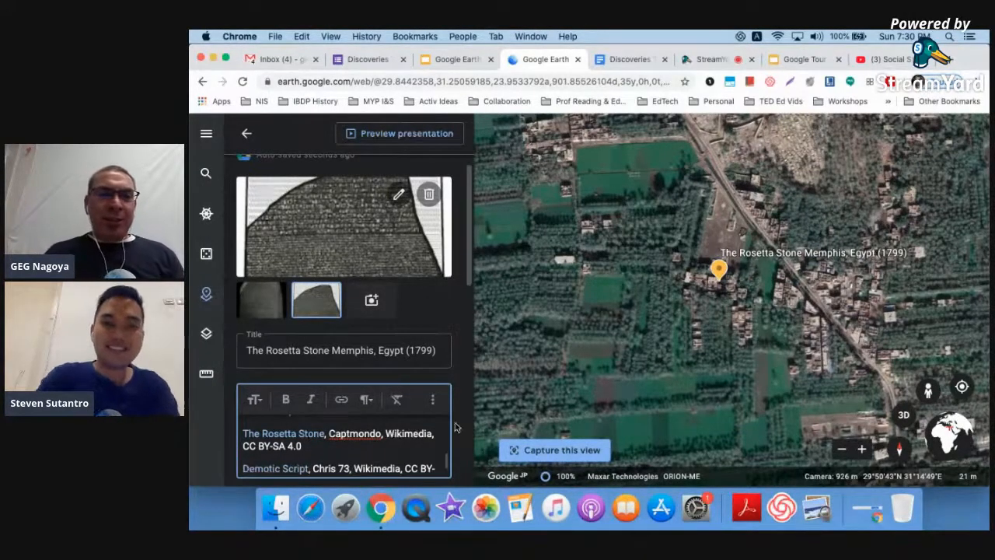
{"action": "scroll", "coordinate": [456, 423], "scroll_direction": "up", "scroll_amount": 5, "text": "ctrl"}
{"action": "scroll", "coordinate": [456, 424], "scroll_direction": "down", "scroll_amount": 3}
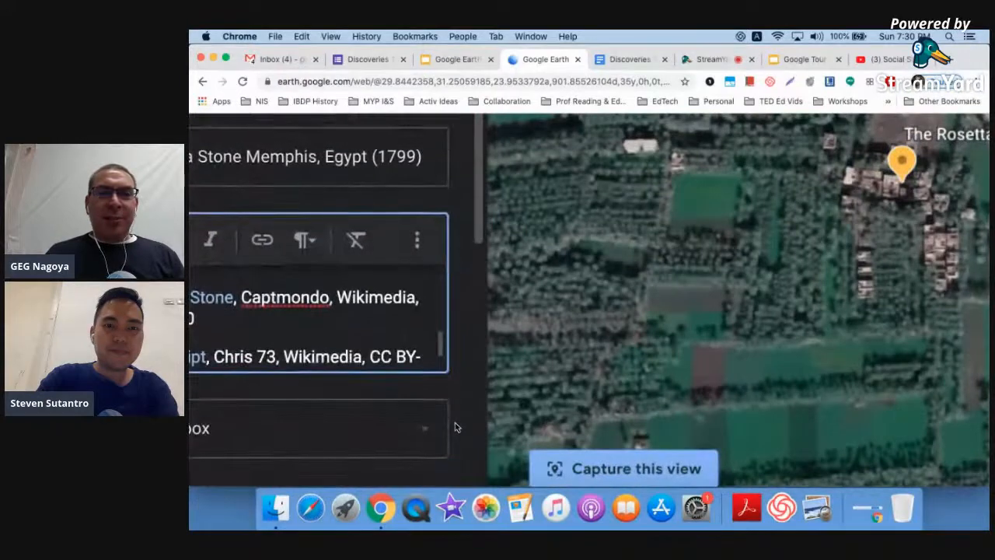
{"action": "scroll", "coordinate": [571, 397], "scroll_direction": "down", "scroll_amount": 2}
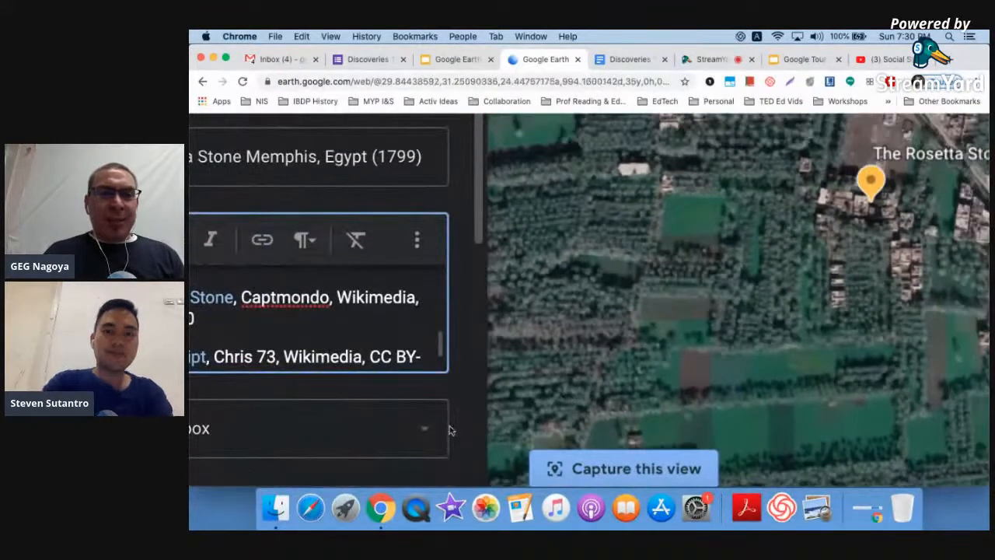
{"action": "scroll", "coordinate": [490, 349], "scroll_direction": "up", "scroll_amount": 1}
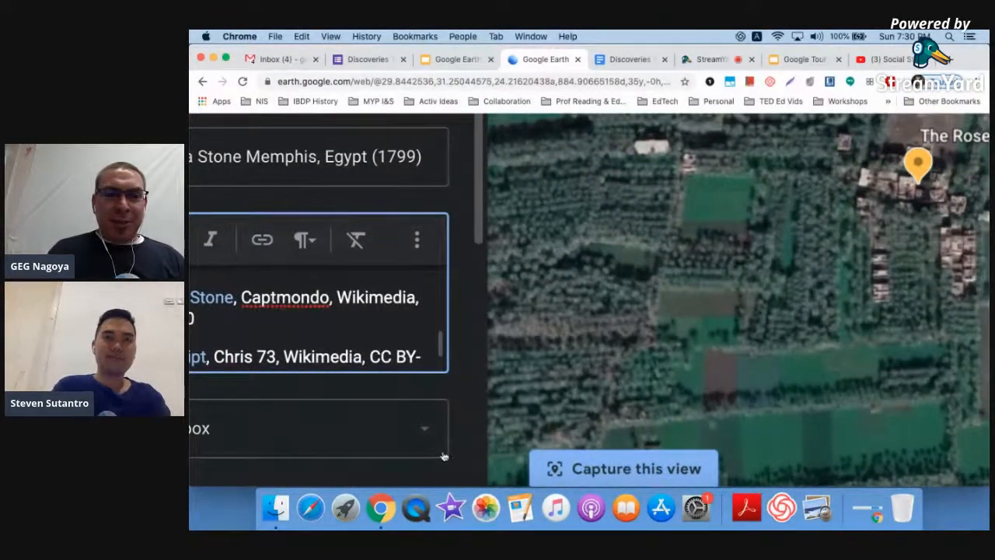
{"action": "scroll", "coordinate": [444, 456], "scroll_direction": "down", "scroll_amount": 5, "text": "ctrl"}
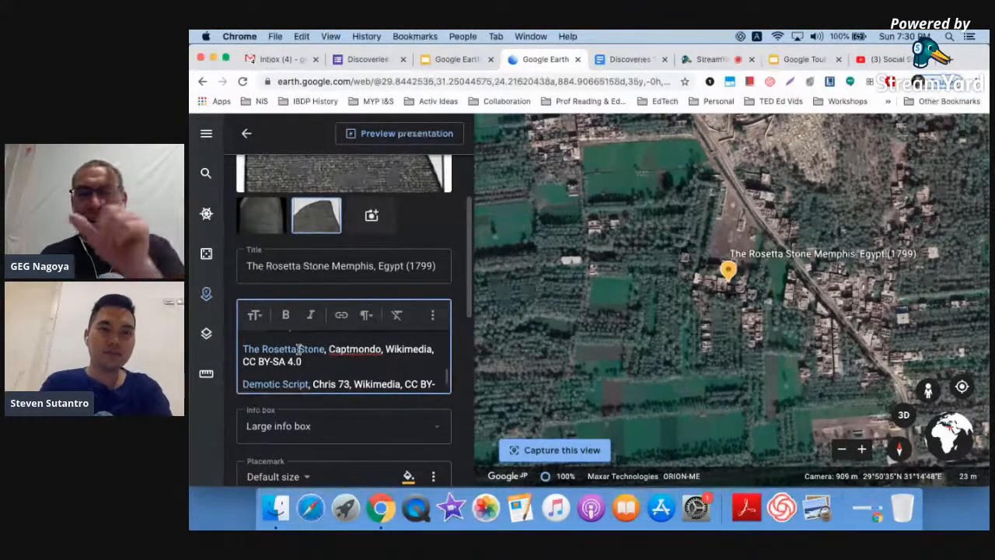
{"action": "scroll", "coordinate": [298, 349], "scroll_direction": "up", "scroll_amount": 3}
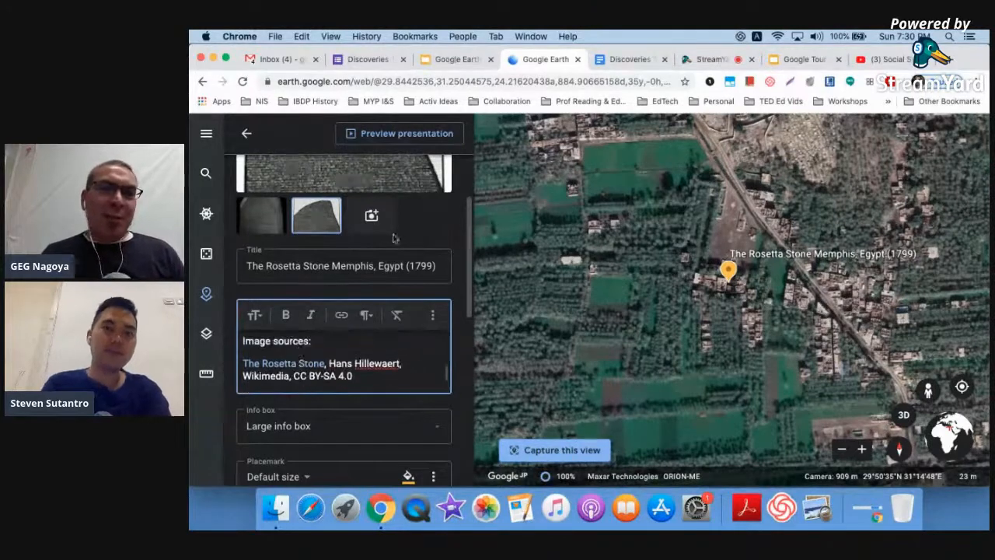
- Find the pasted youtu.be link on YouTube and add 'Rosetta - the Stone that Unlocked Ancient Egypt's Secrets'
{"action": "scroll", "coordinate": [426, 225], "scroll_direction": "up", "scroll_amount": 2}
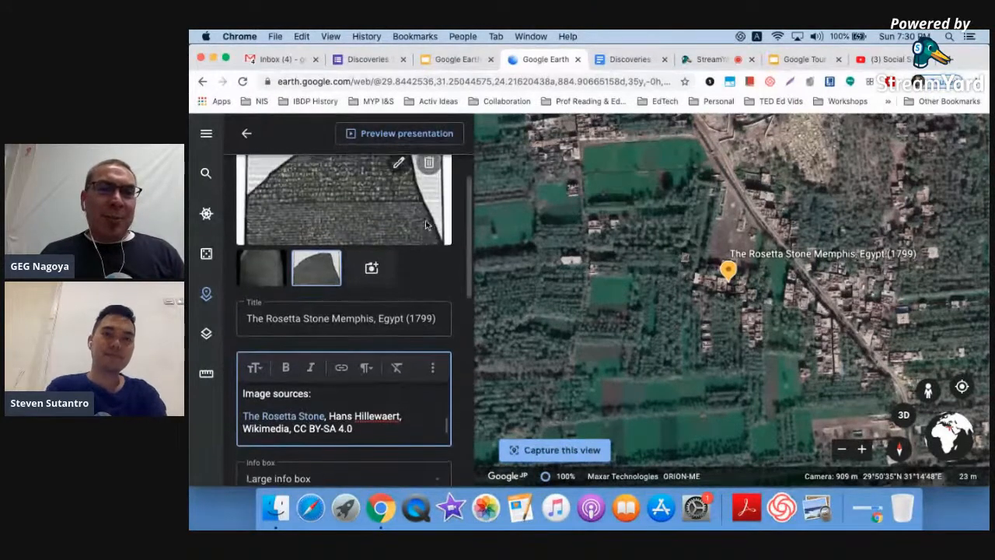
{"action": "left_click", "coordinate": [371, 274]}
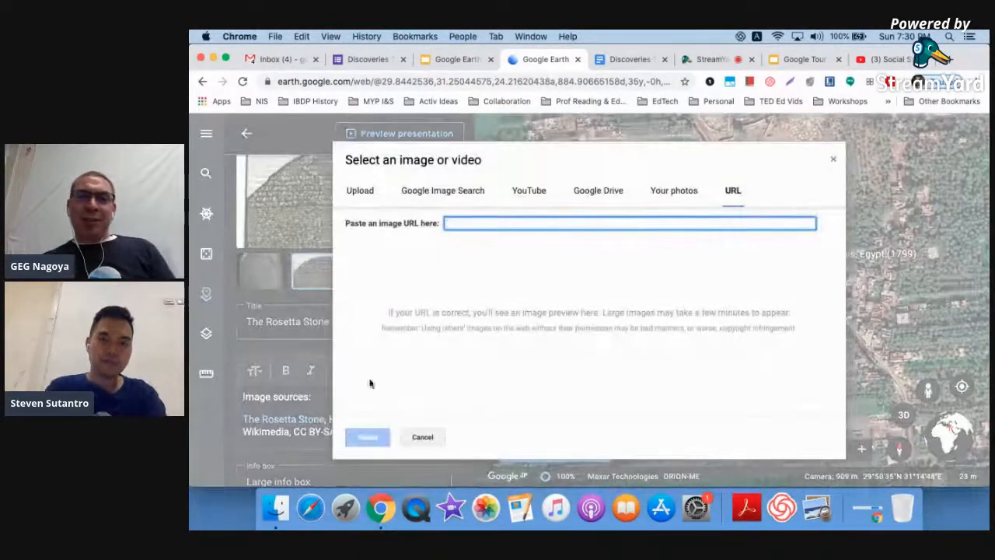
{"action": "left_click", "coordinate": [421, 437]}
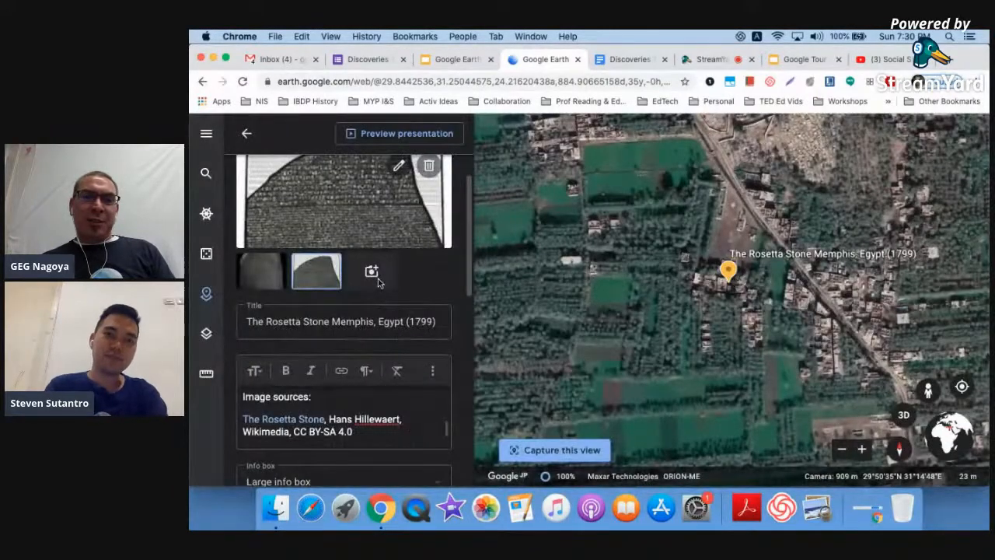
{"action": "left_click", "coordinate": [376, 277]}
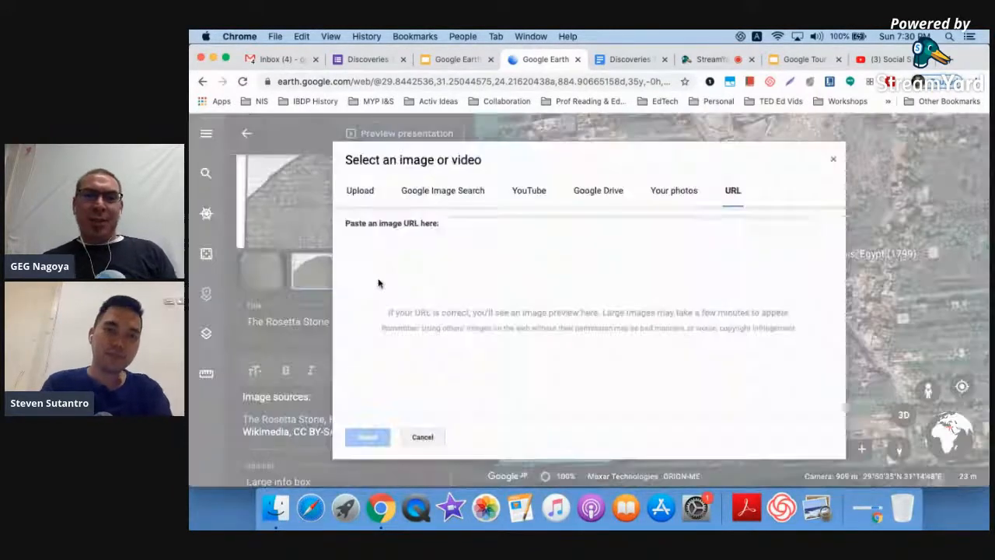
{"action": "left_click", "coordinate": [521, 195]}
{"action": "key", "text": "super+v"}
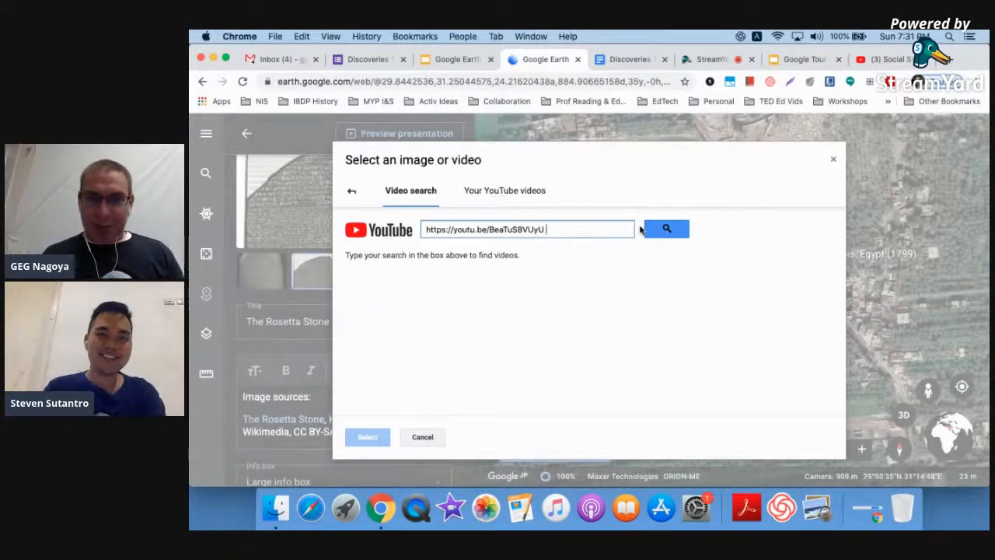
{"action": "left_click", "coordinate": [666, 227]}
{"action": "left_click", "coordinate": [526, 294]}
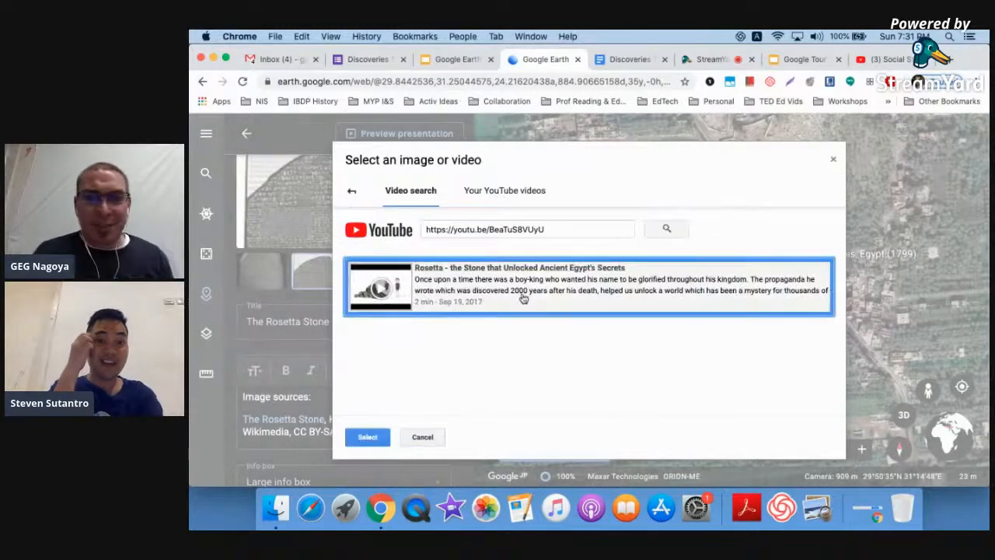
{"action": "left_click", "coordinate": [368, 437]}
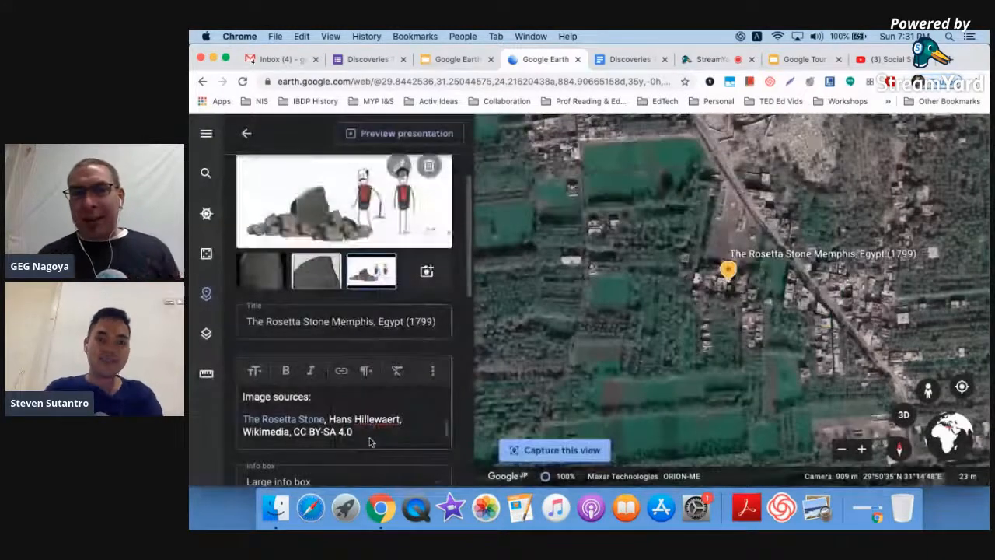
{"action": "scroll", "coordinate": [370, 441], "scroll_direction": "up", "scroll_amount": 5}
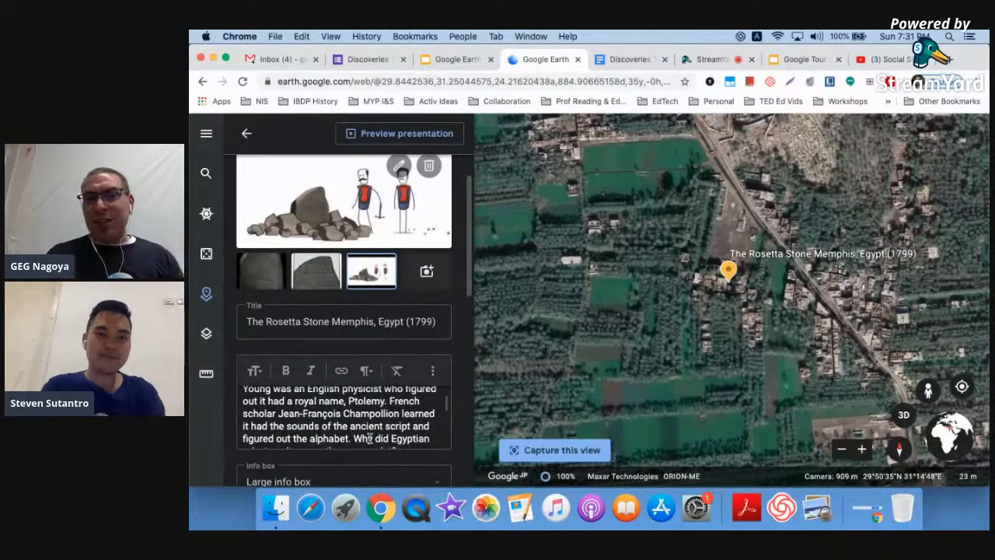
{"action": "scroll", "coordinate": [370, 439], "scroll_direction": "up", "scroll_amount": 3}
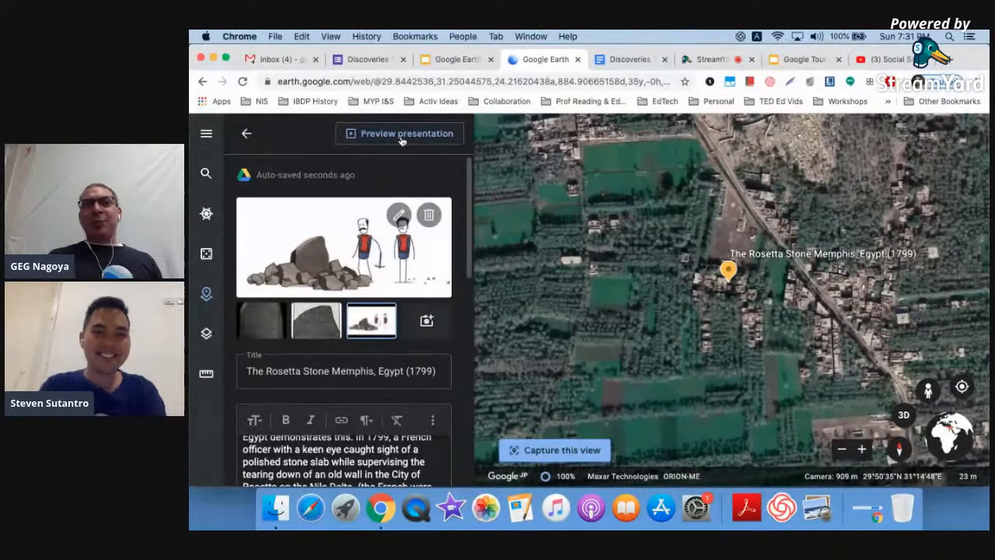
- Preview the project as a presentation and step through the placemark's image and video
{"action": "left_click", "coordinate": [401, 135]}
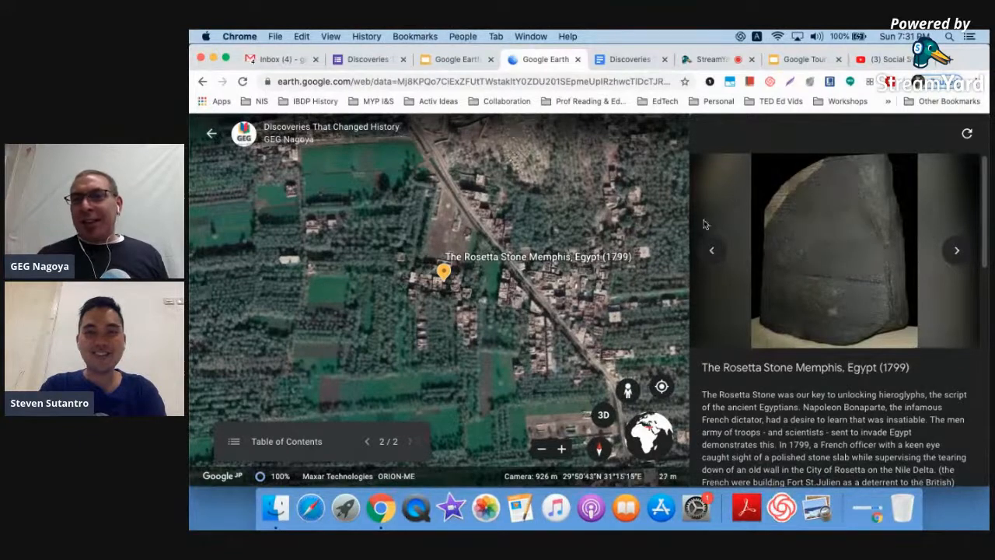
{"action": "left_click", "coordinate": [958, 253]}
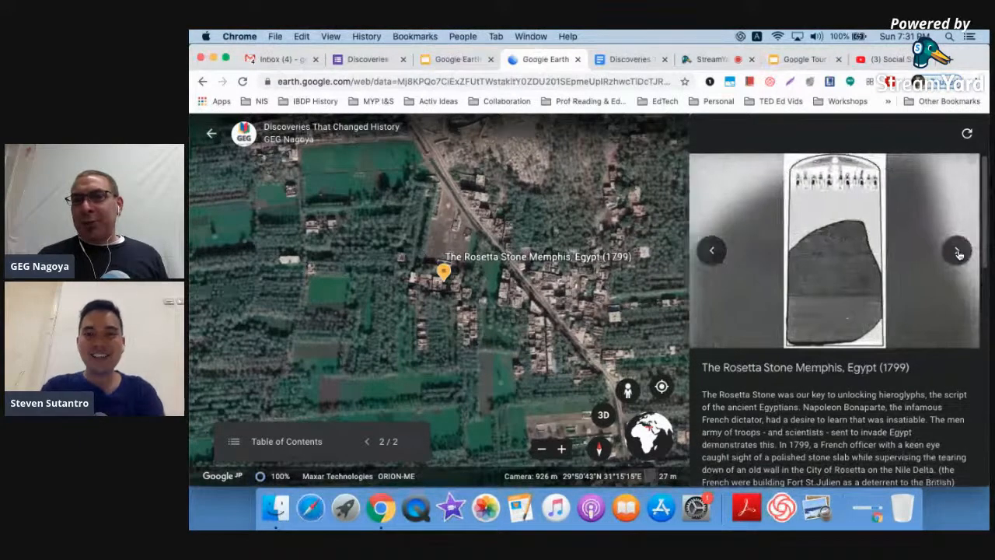
{"action": "left_click", "coordinate": [958, 254]}
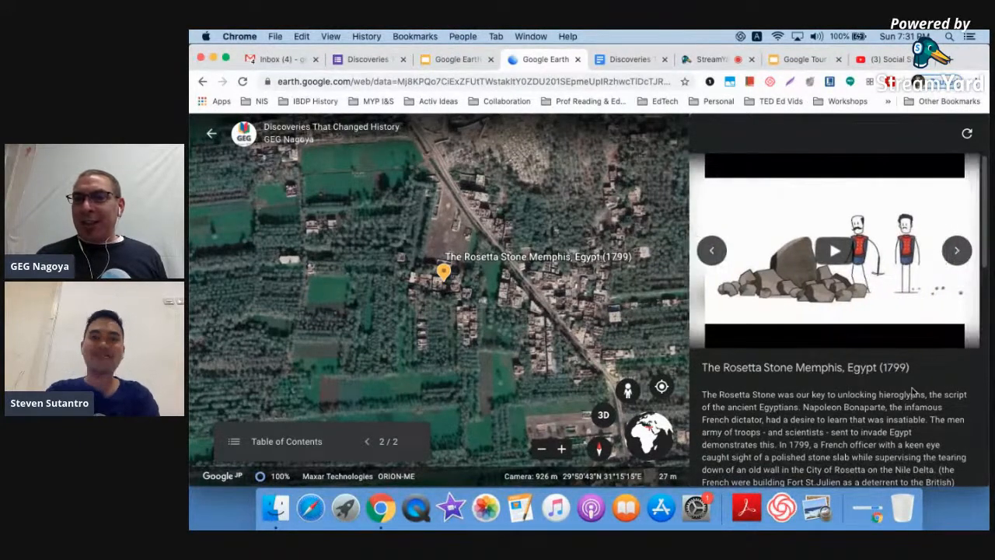
{"action": "scroll", "coordinate": [915, 391], "scroll_direction": "down", "scroll_amount": 7}
{"action": "scroll", "coordinate": [912, 388], "scroll_direction": "down", "scroll_amount": 4}
{"action": "scroll", "coordinate": [902, 334], "scroll_direction": "up", "scroll_amount": 10}
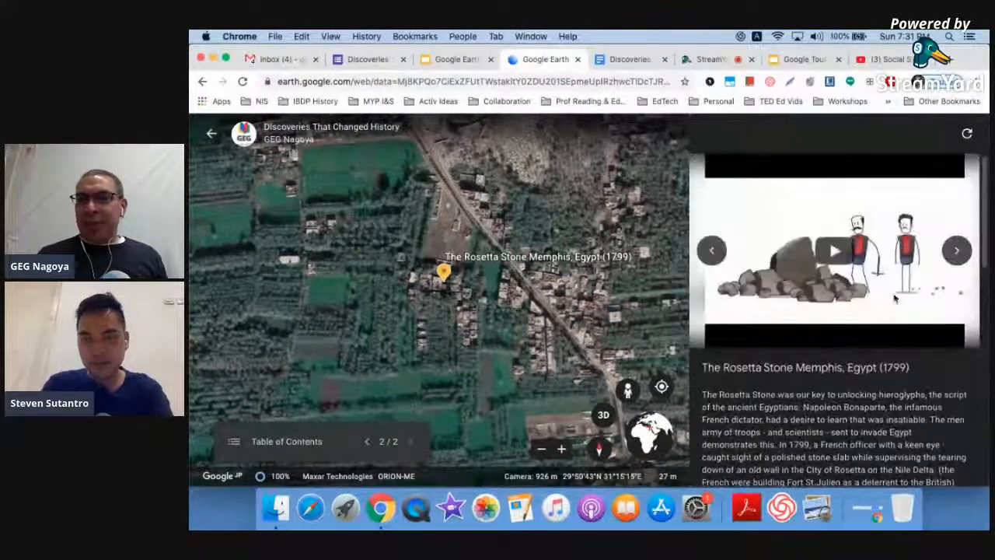
- View the media full-screen, cycling through the Rosetta Stone image and video, then close it
{"action": "left_click", "coordinate": [829, 250]}
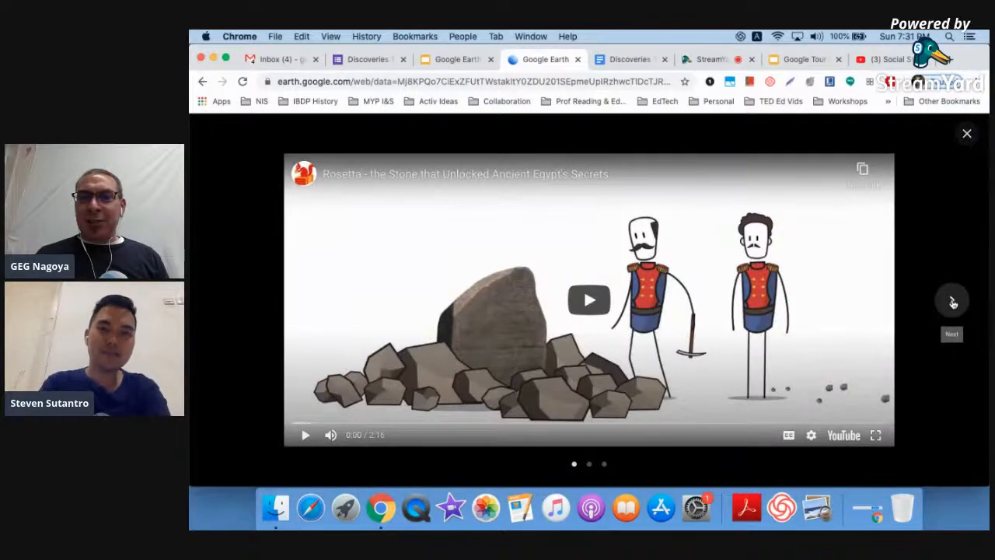
{"action": "left_click", "coordinate": [953, 302]}
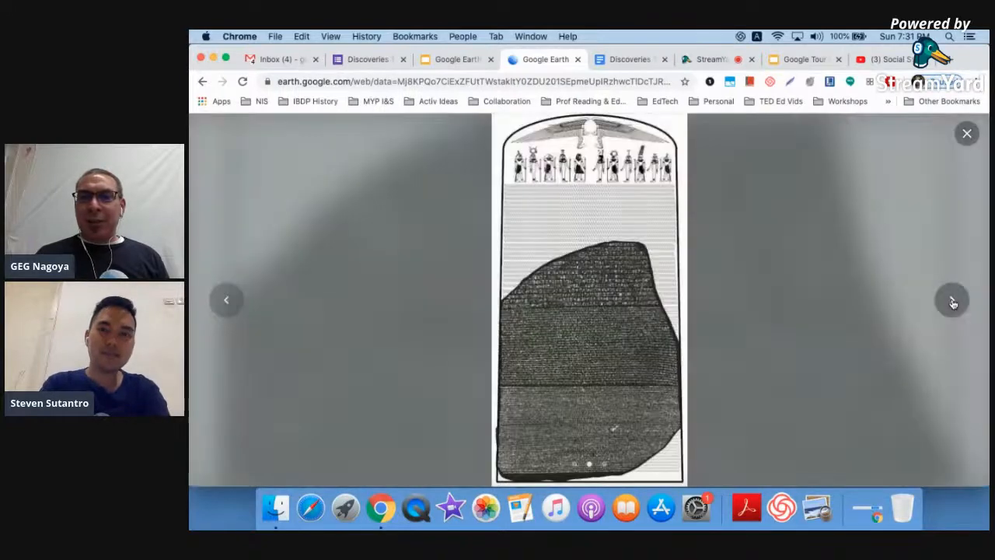
{"action": "left_click", "coordinate": [953, 302]}
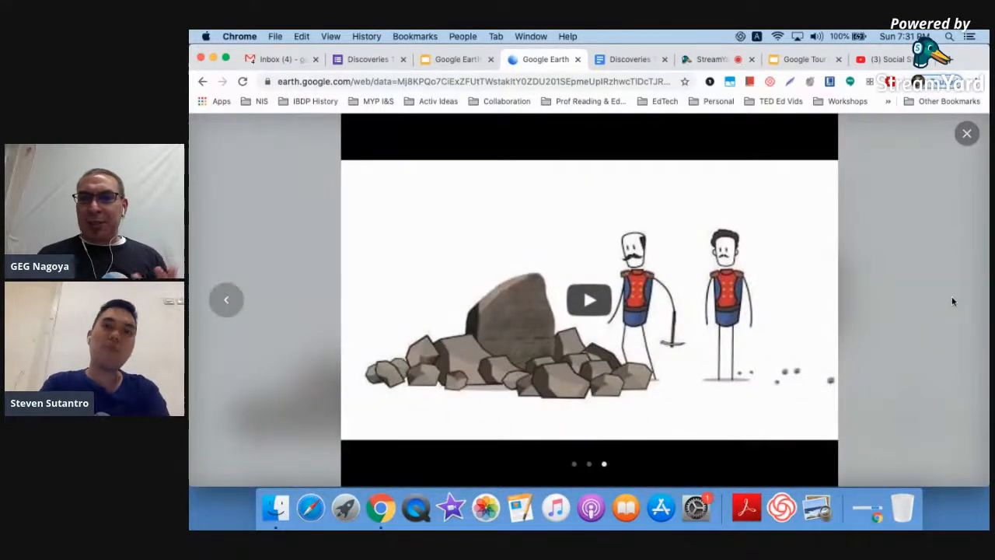
{"action": "left_click", "coordinate": [968, 134]}
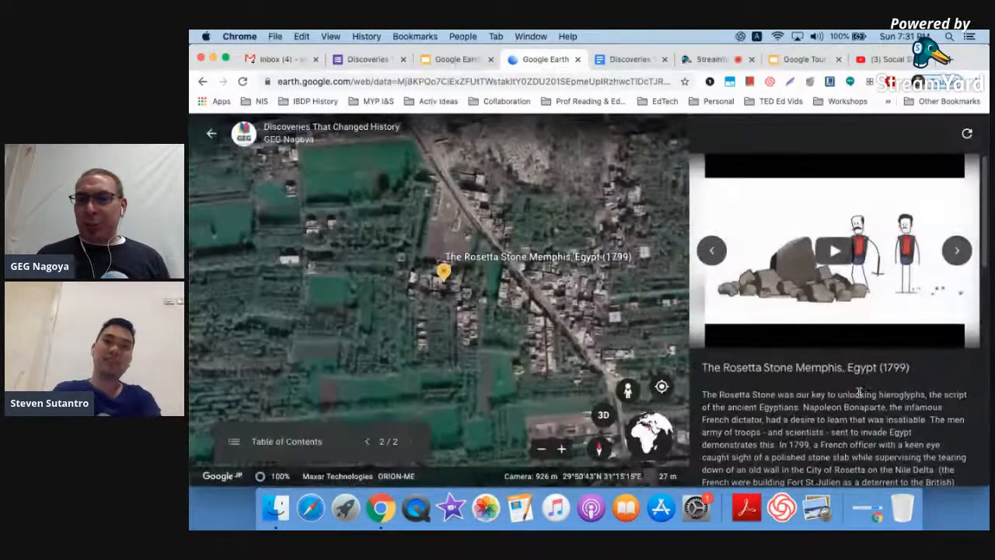
- Scroll through the story text and exit the presentation preview
{"action": "scroll", "coordinate": [859, 393], "scroll_direction": "down", "scroll_amount": 5}
{"action": "scroll", "coordinate": [859, 393], "scroll_direction": "down", "scroll_amount": 10}
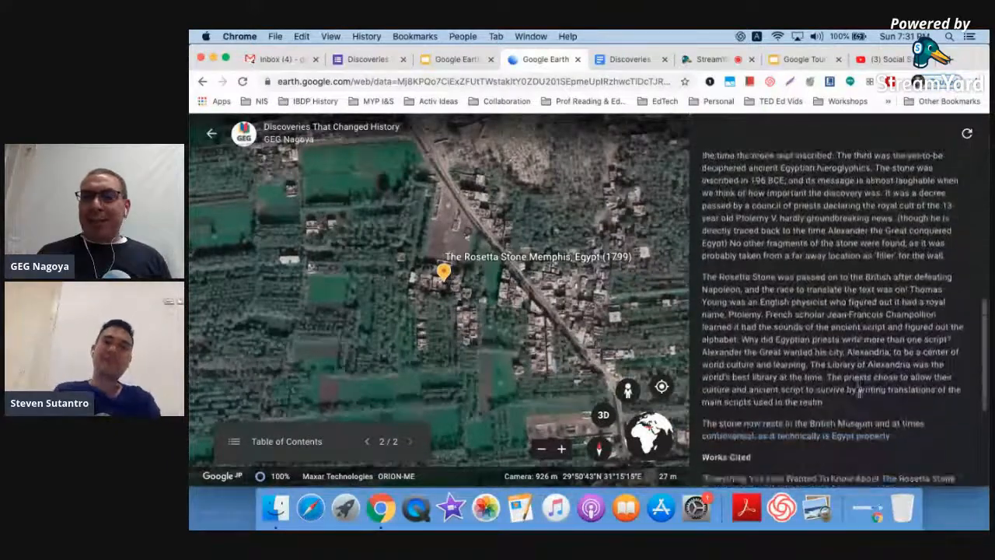
{"action": "scroll", "coordinate": [858, 396], "scroll_direction": "down", "scroll_amount": 2}
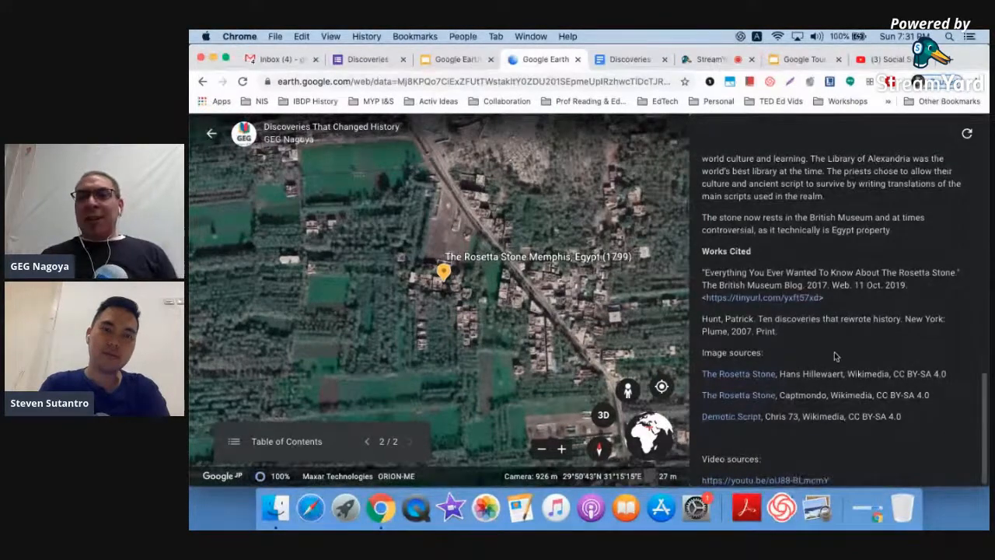
{"action": "scroll", "coordinate": [835, 356], "scroll_direction": "up", "scroll_amount": 6}
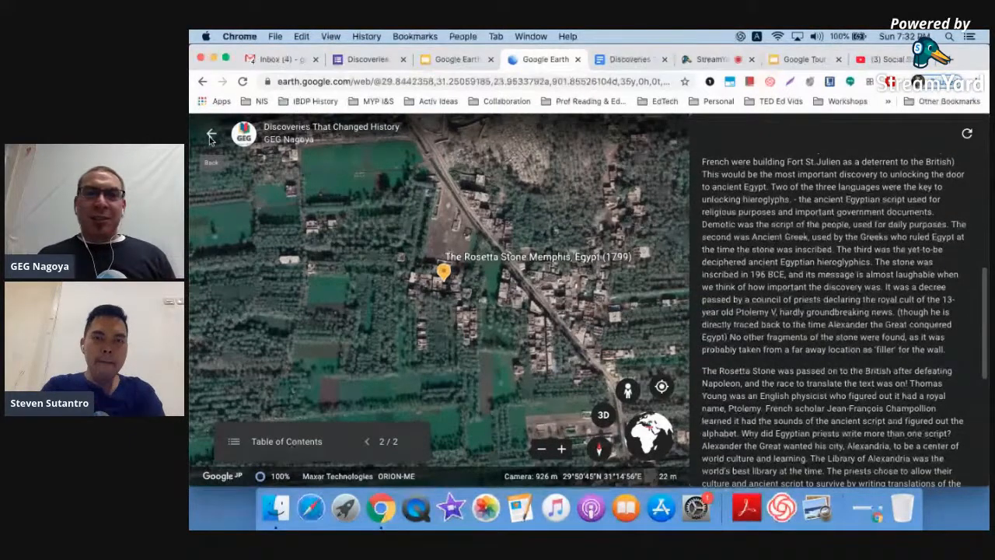
{"action": "left_click", "coordinate": [210, 141]}
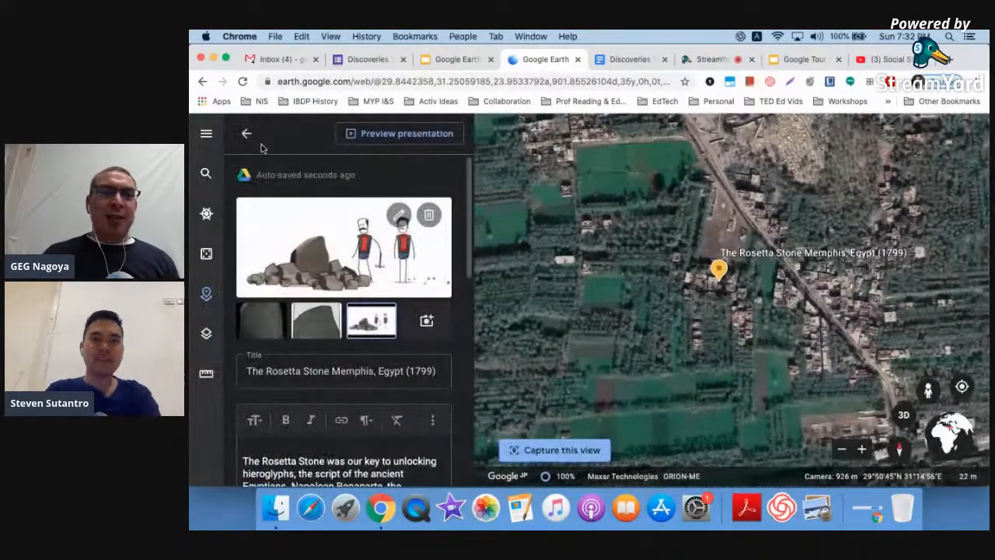
- Return to the project overview and show the list of new feature types
{"action": "scroll", "coordinate": [262, 148], "scroll_direction": "up", "scroll_amount": 5, "text": "ctrl"}
{"action": "scroll", "coordinate": [261, 149], "scroll_direction": "down", "scroll_amount": 5, "text": "ctrl"}
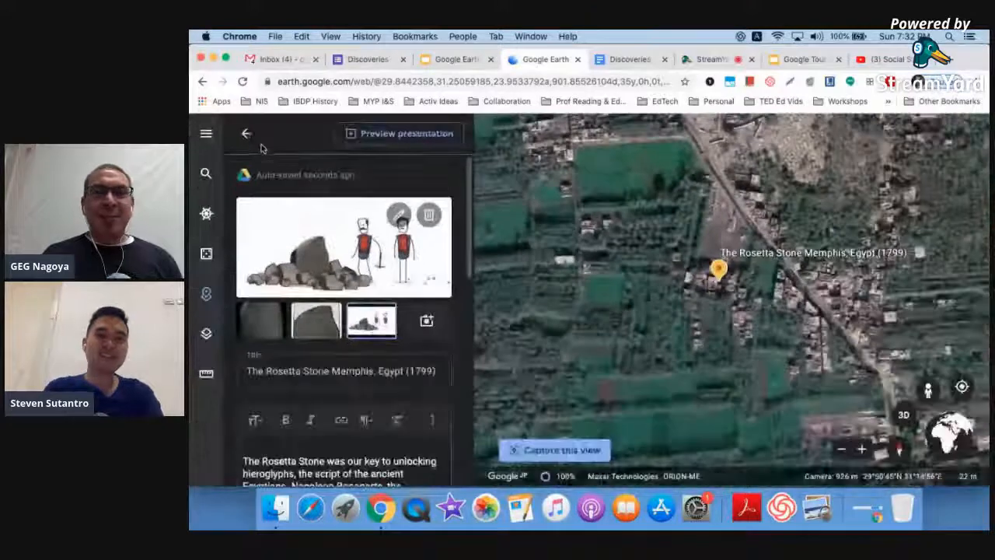
{"action": "left_click", "coordinate": [247, 133]}
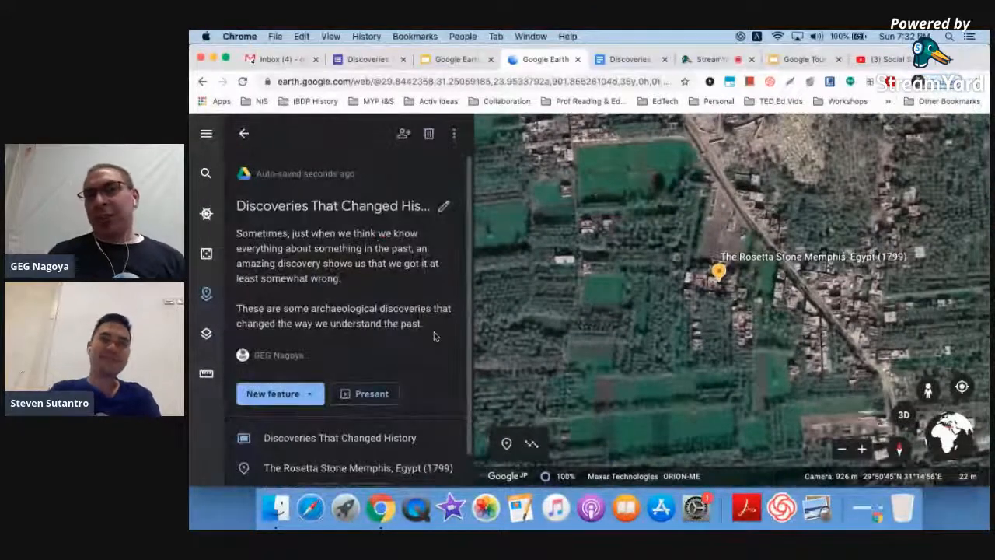
{"action": "scroll", "coordinate": [434, 332], "scroll_direction": "down", "scroll_amount": 1}
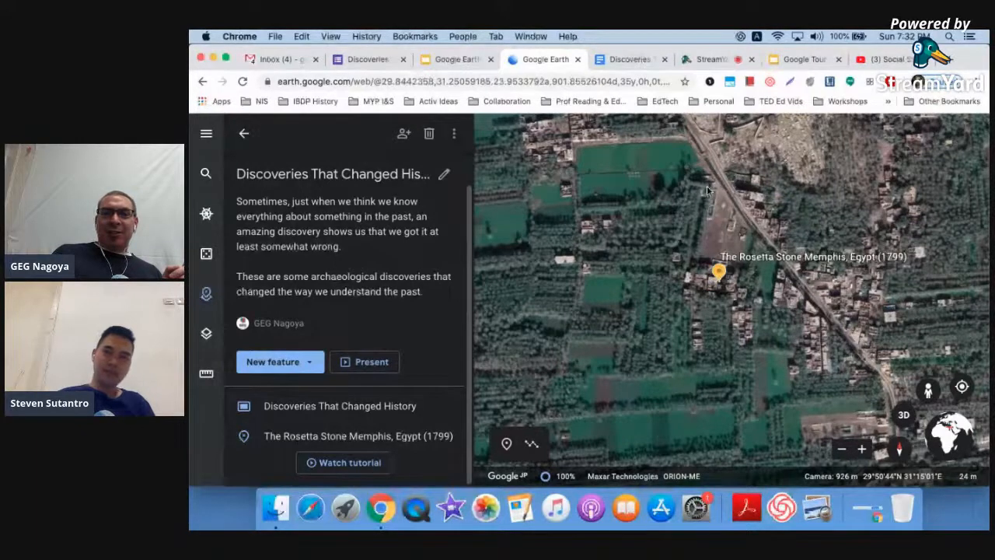
{"action": "left_click", "coordinate": [309, 364]}
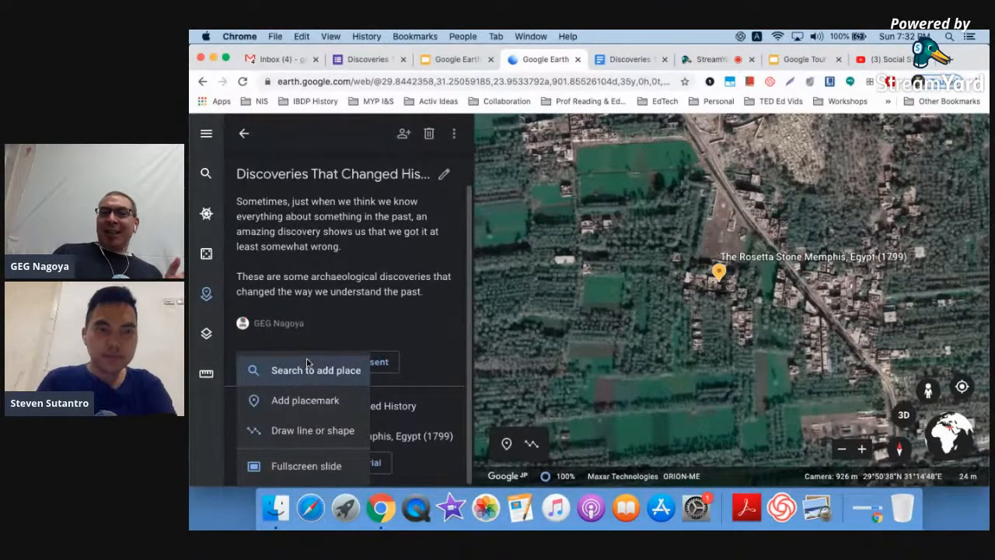
- Draw a four-corner polygon beside the Rosetta Stone placemark, name it 'Archeological Site', and edit it
{"action": "left_click", "coordinate": [311, 430]}
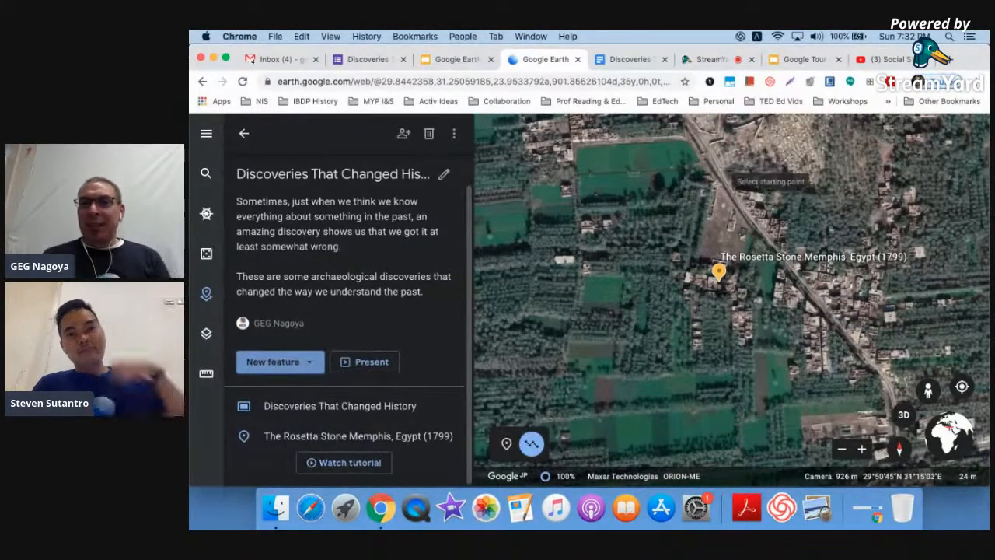
{"action": "left_click", "coordinate": [714, 183]}
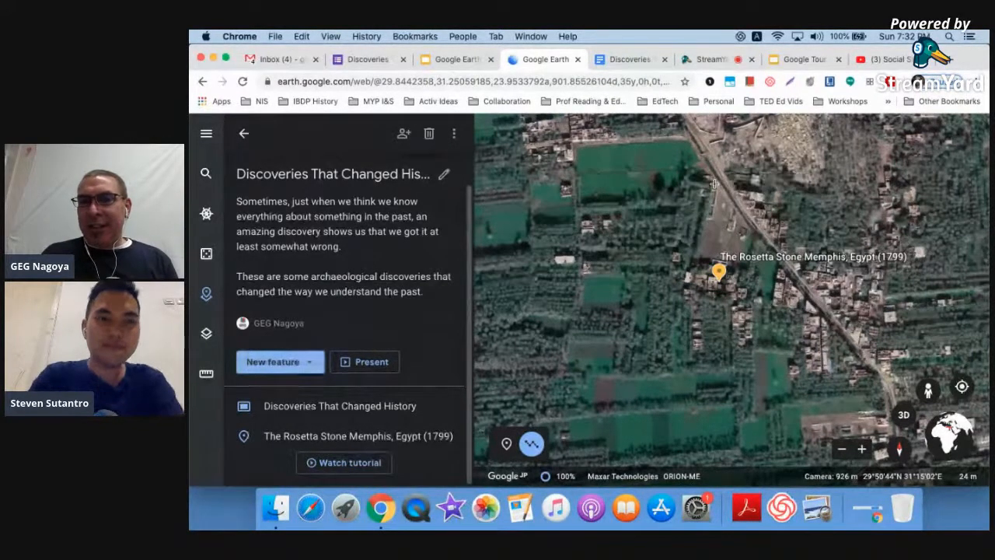
{"action": "left_click", "coordinate": [751, 230]}
{"action": "left_click", "coordinate": [740, 261]}
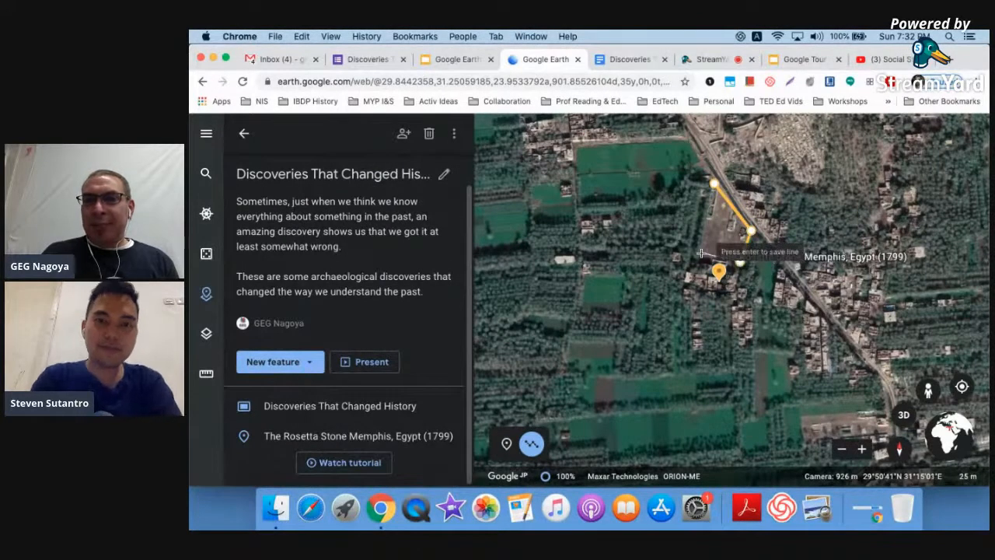
{"action": "left_click", "coordinate": [702, 254]}
{"action": "left_click", "coordinate": [714, 184]}
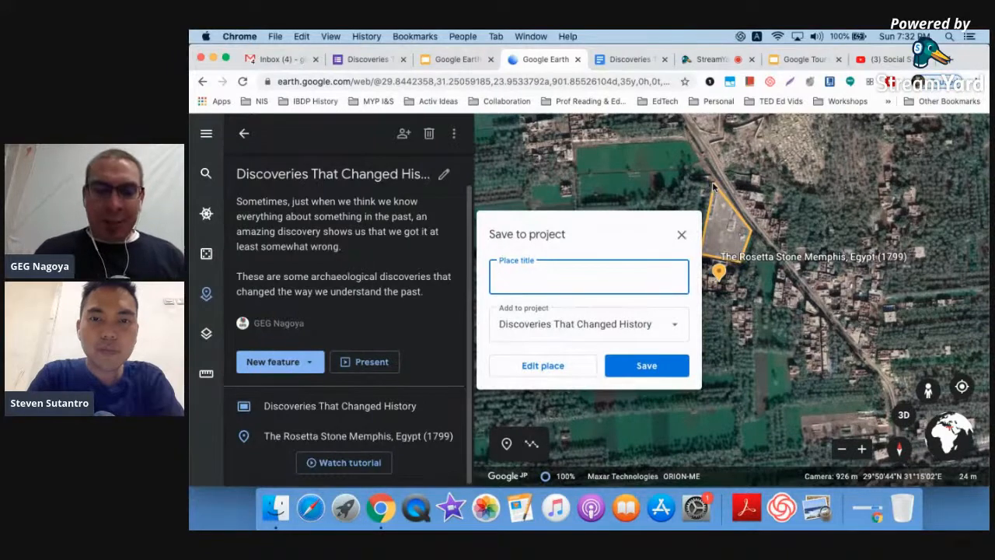
{"action": "type", "text": "Archeologcal Site"}
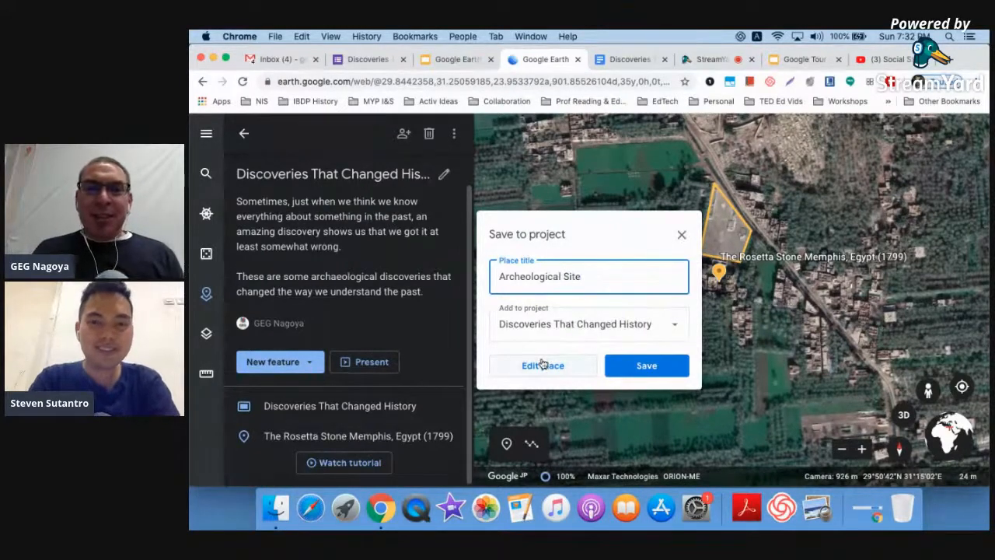
{"action": "left_click", "coordinate": [543, 364]}
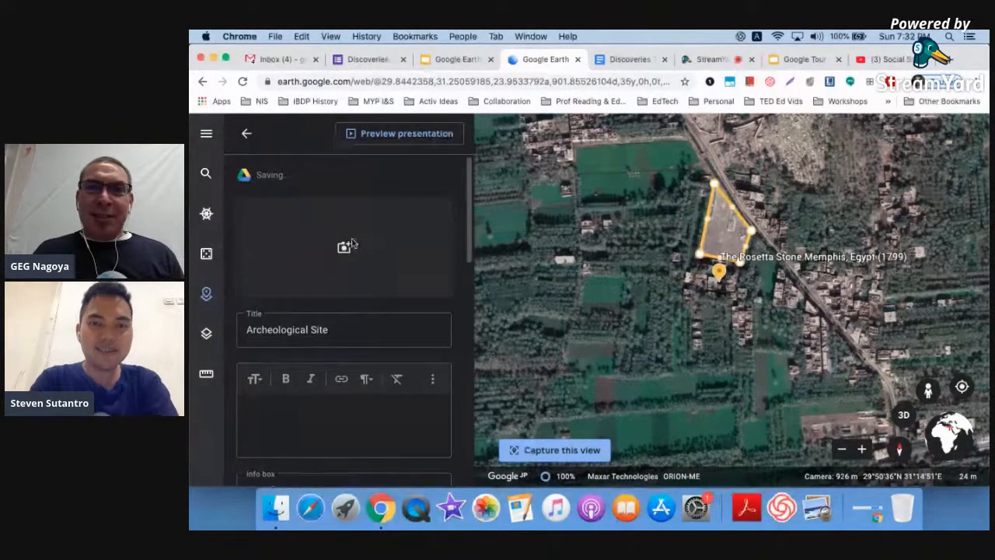
- Add the first Rosetta Stone image URL from the document to the Archeological Site
{"action": "left_click", "coordinate": [630, 59]}
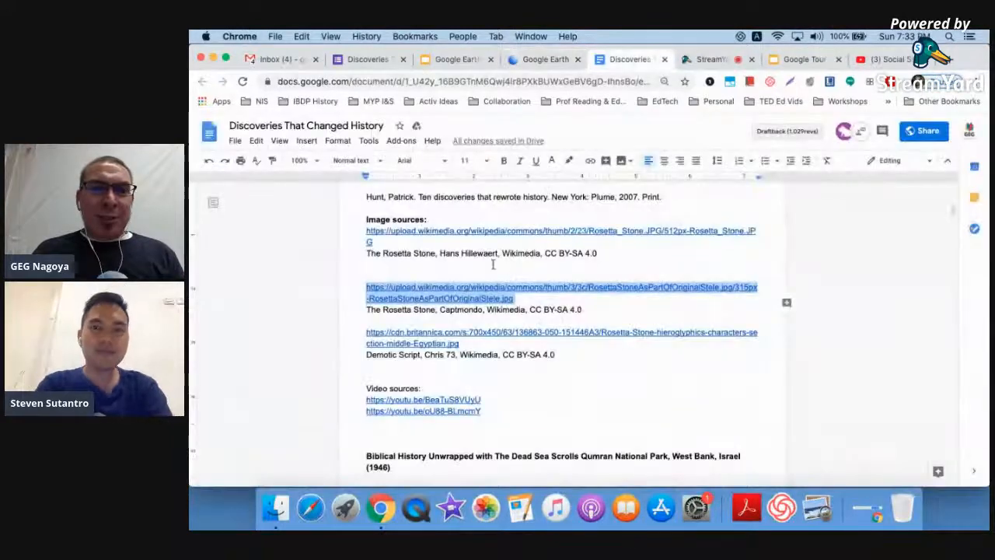
{"action": "left_click", "coordinate": [377, 242]}
{"action": "left_click", "coordinate": [363, 232], "text": "shift"}
{"action": "key", "text": "ctrl+c"}
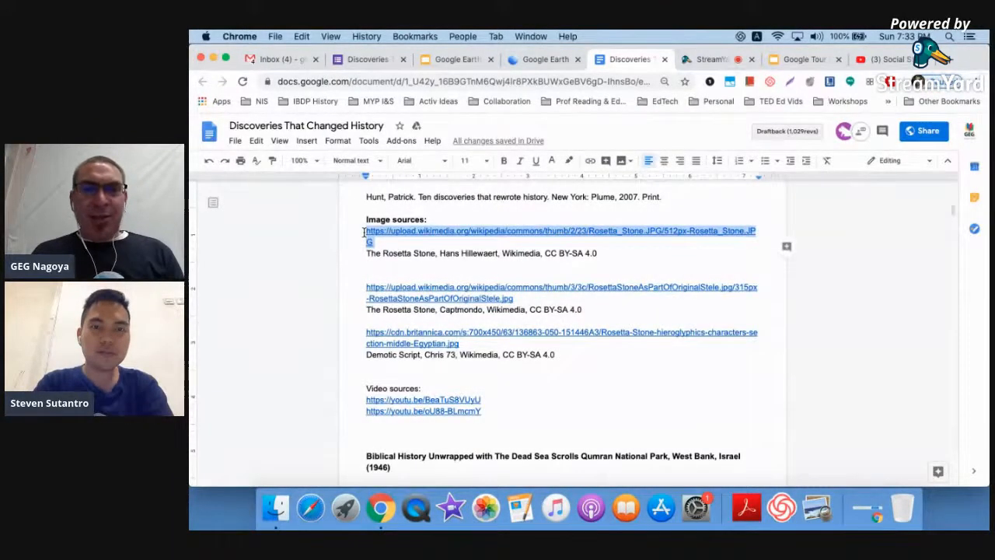
{"action": "left_click", "coordinate": [538, 61]}
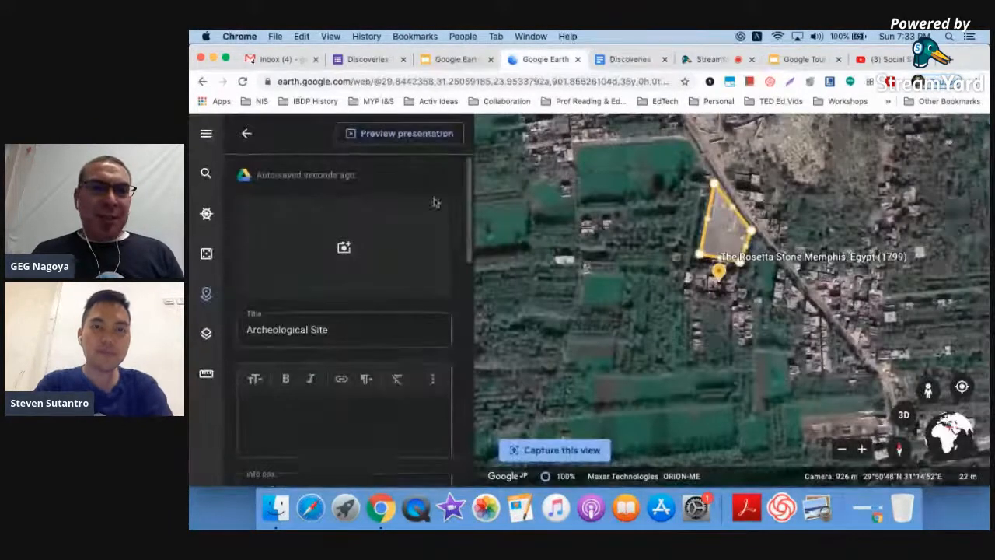
{"action": "left_click", "coordinate": [346, 247]}
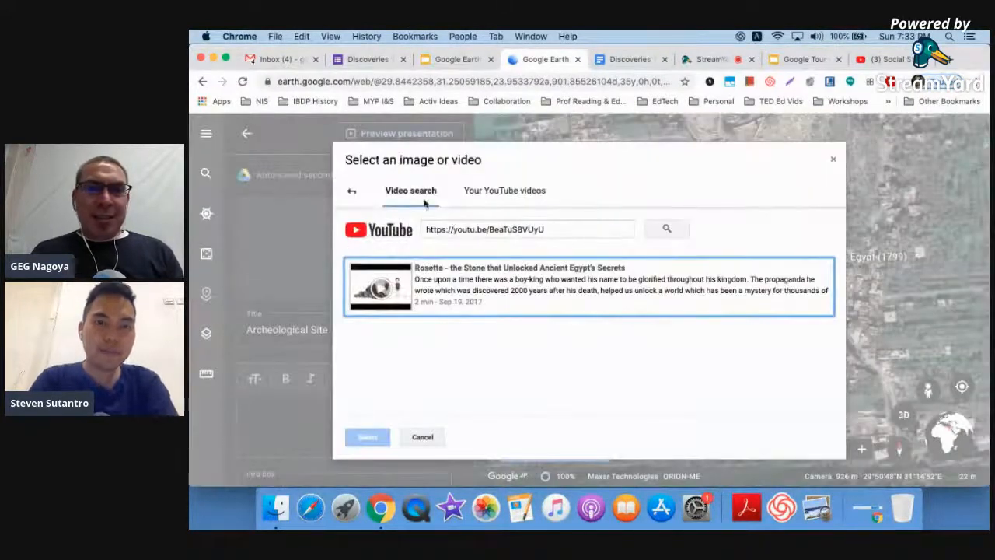
{"action": "left_click", "coordinate": [351, 191]}
{"action": "left_click", "coordinate": [734, 190]}
{"action": "key", "text": "ctrl+v"}
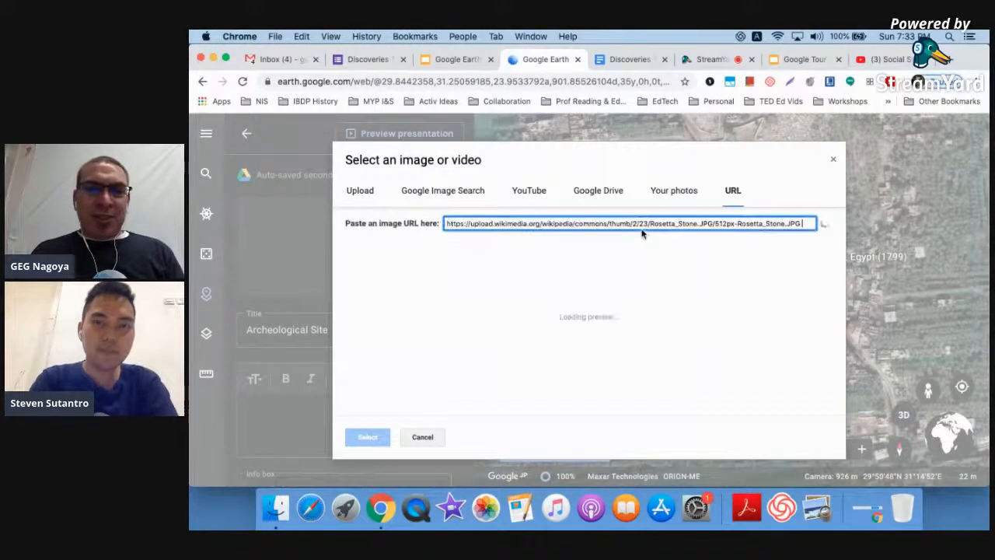
{"action": "left_click", "coordinate": [369, 438]}
- Write the description 'This is where the Rosetta Stone was found specifically.'
{"action": "left_click", "coordinate": [360, 420]}
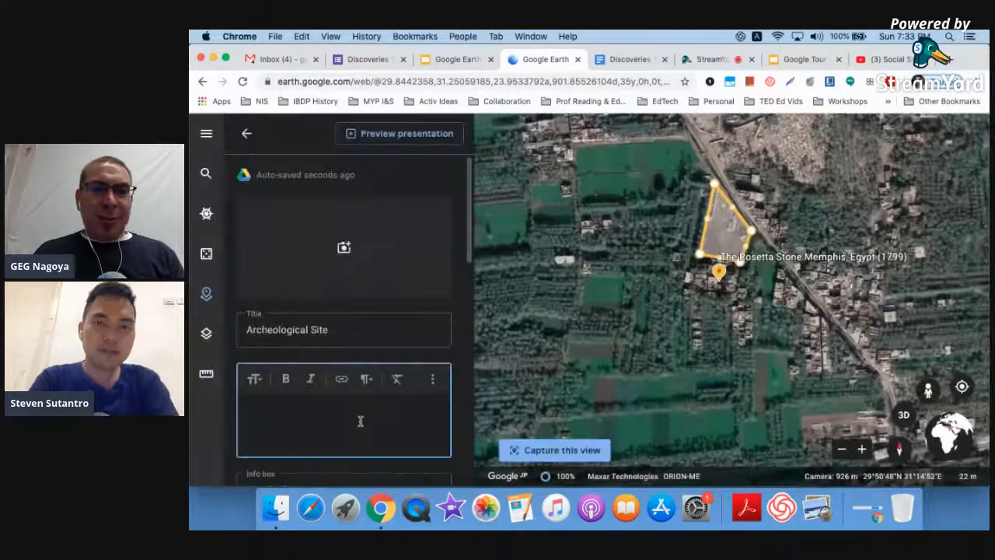
{"action": "type", "text": "This is where the Ros"}
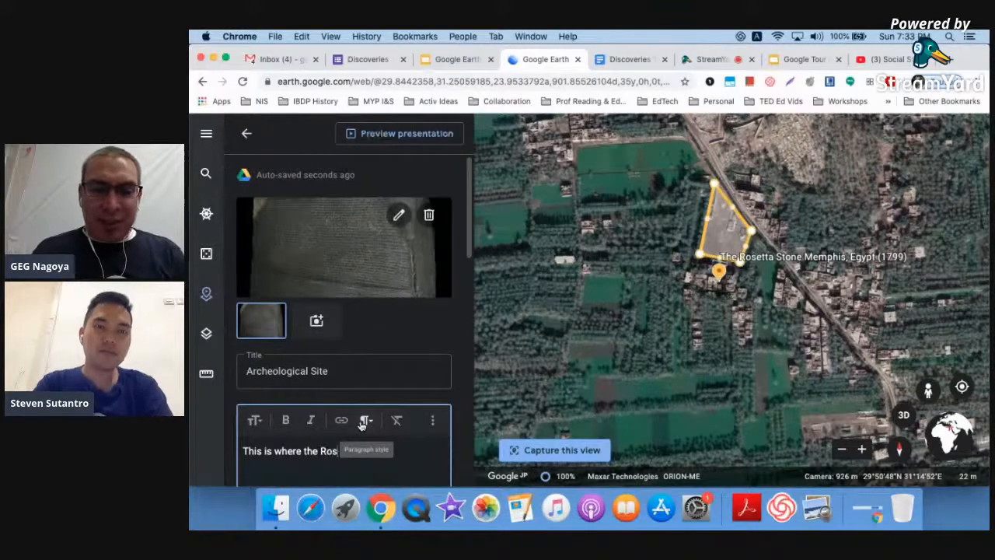
{"action": "type", "text": "etta Stone was "}
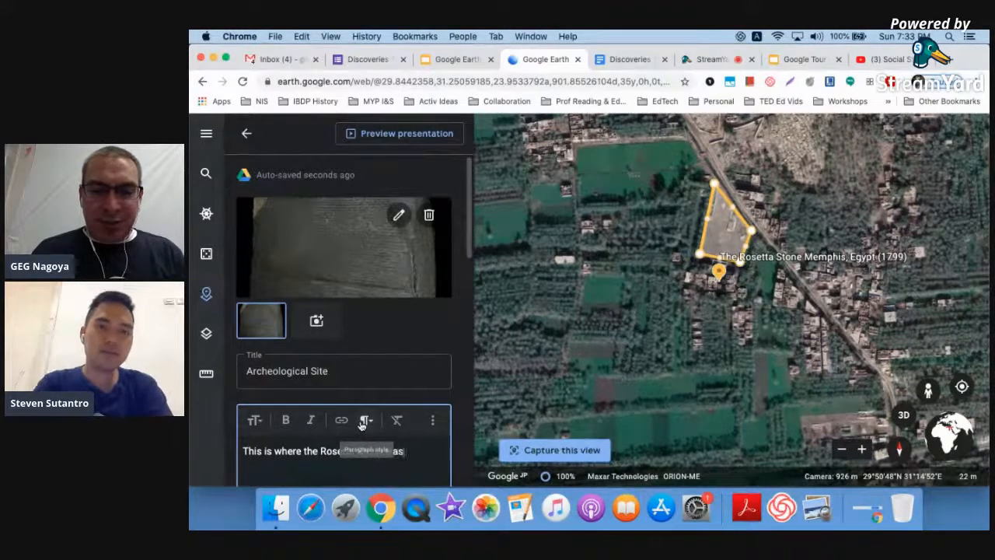
{"action": "type", "text": "found spcei"}
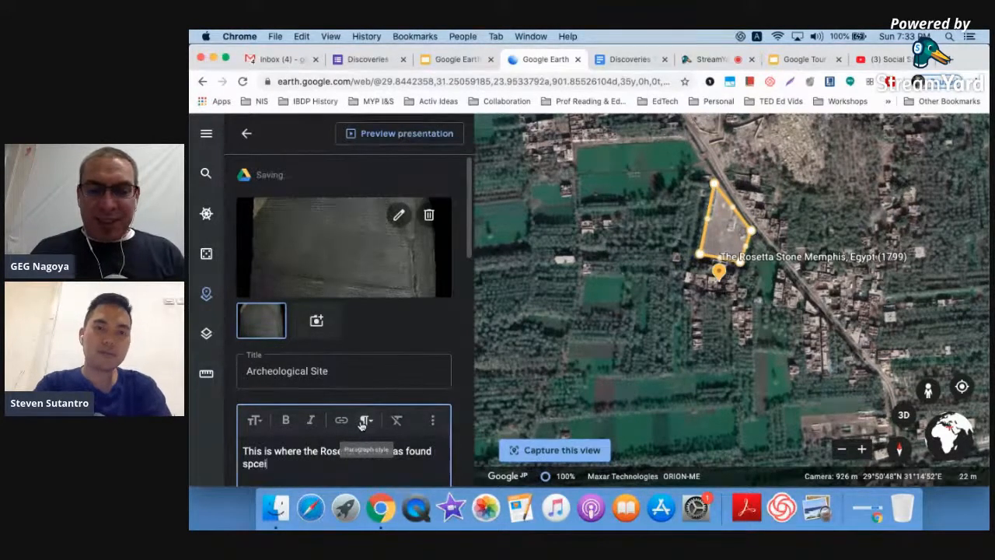
{"action": "key", "text": "BackSpace"}
{"action": "key", "text": "BackSpace"}
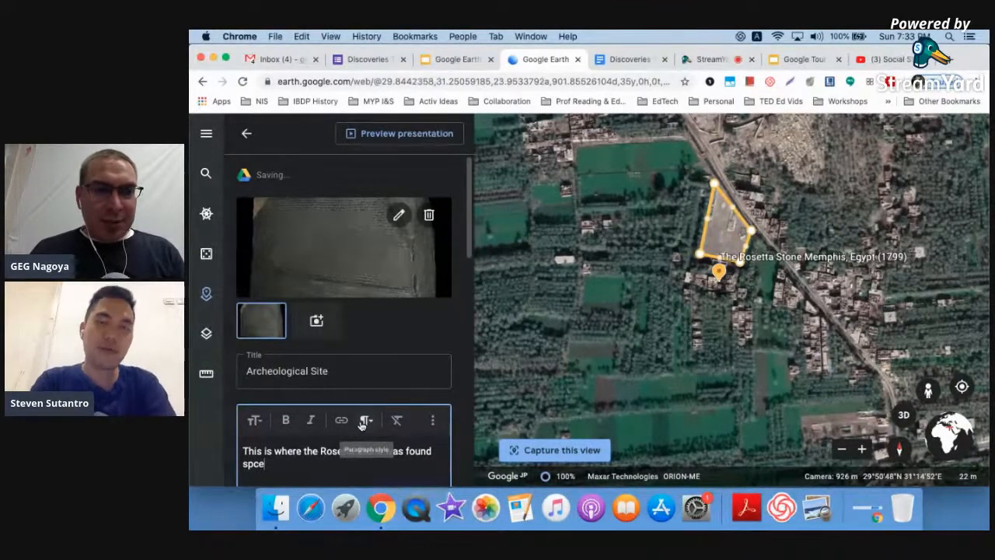
{"action": "type", "text": "ecifical"}
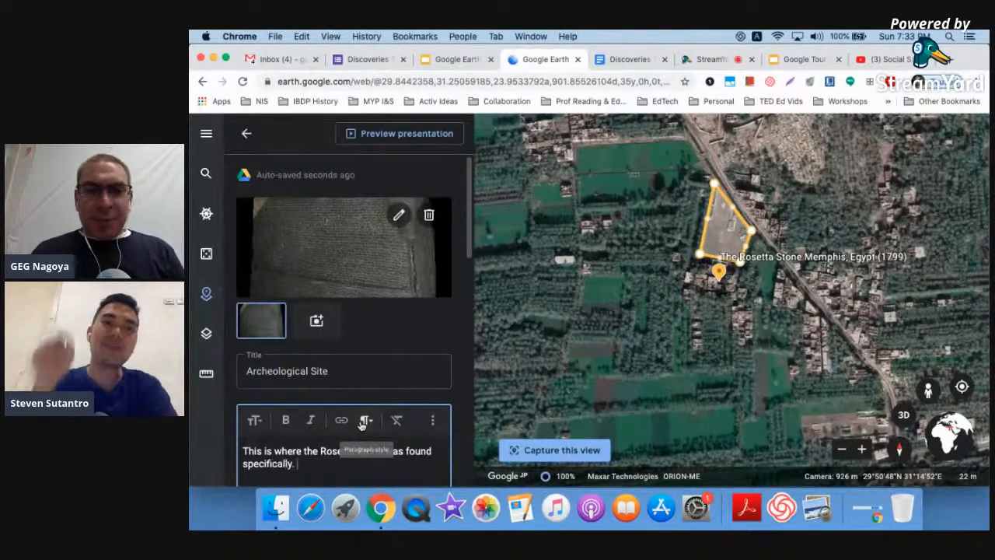
{"action": "type", "text": "ly."}
{"action": "scroll", "coordinate": [371, 373], "scroll_direction": "down", "scroll_amount": 5}
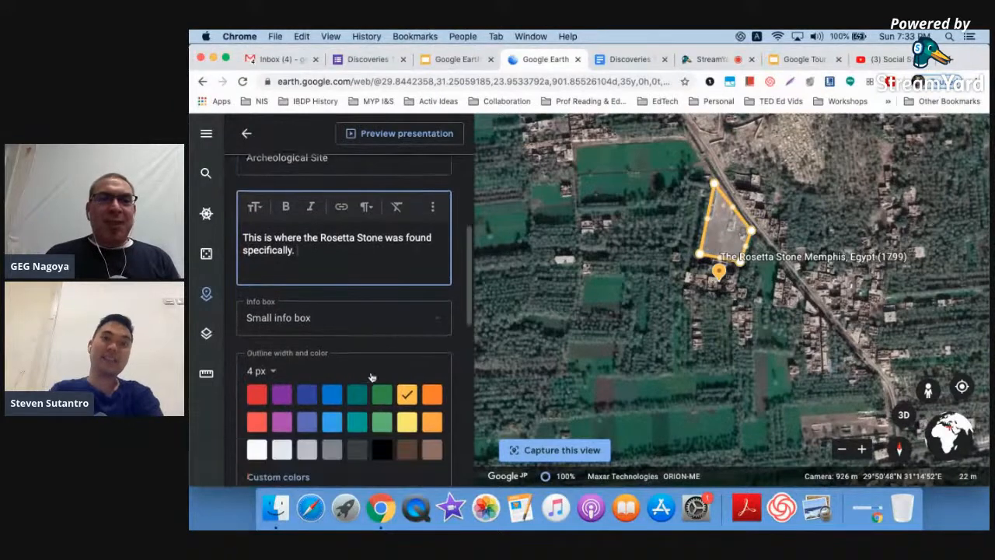
- Give the site a large info box, return to the overview, and start presenting
{"action": "left_click", "coordinate": [343, 321]}
{"action": "left_click", "coordinate": [279, 382]}
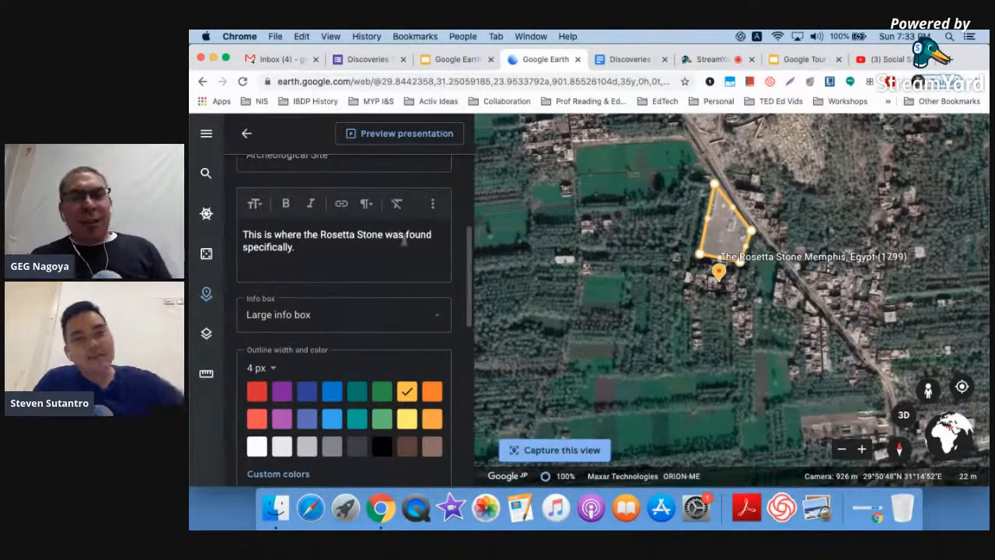
{"action": "left_click", "coordinate": [246, 134]}
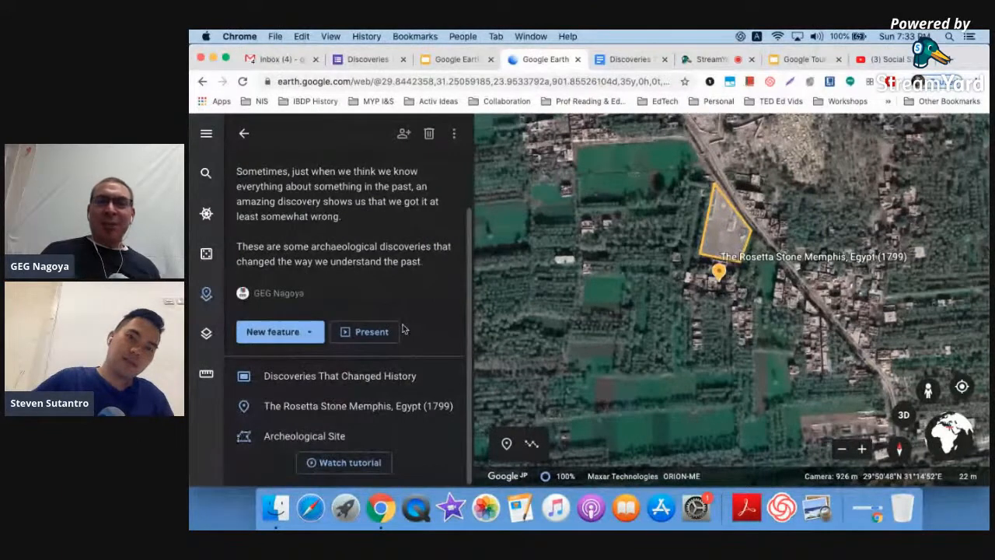
{"action": "left_click", "coordinate": [370, 331]}
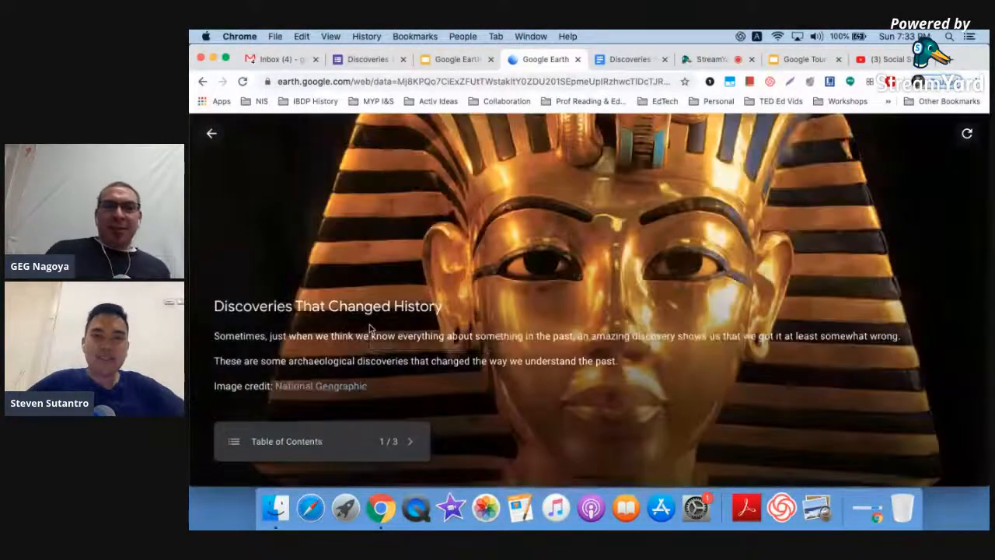
{"action": "left_click", "coordinate": [310, 445]}
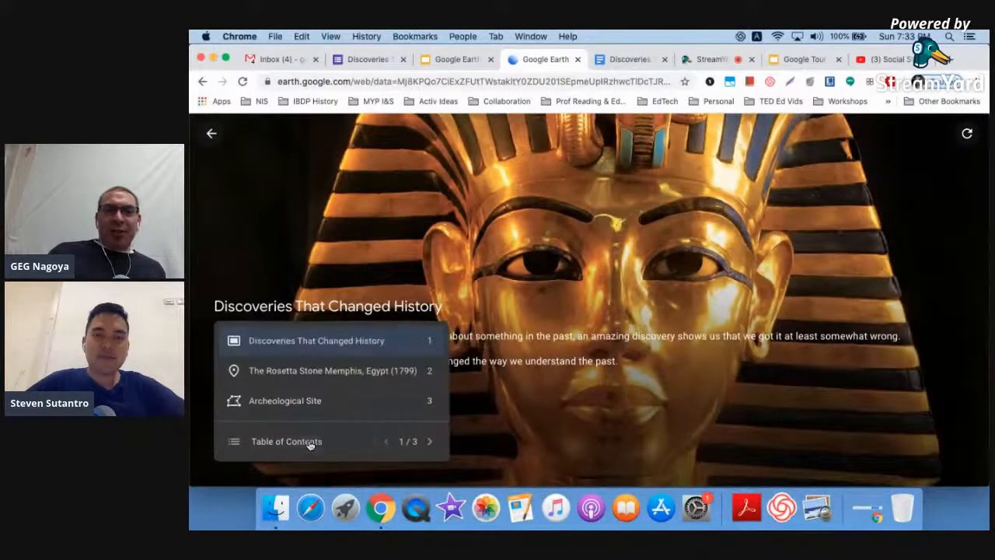
{"action": "left_click", "coordinate": [347, 445]}
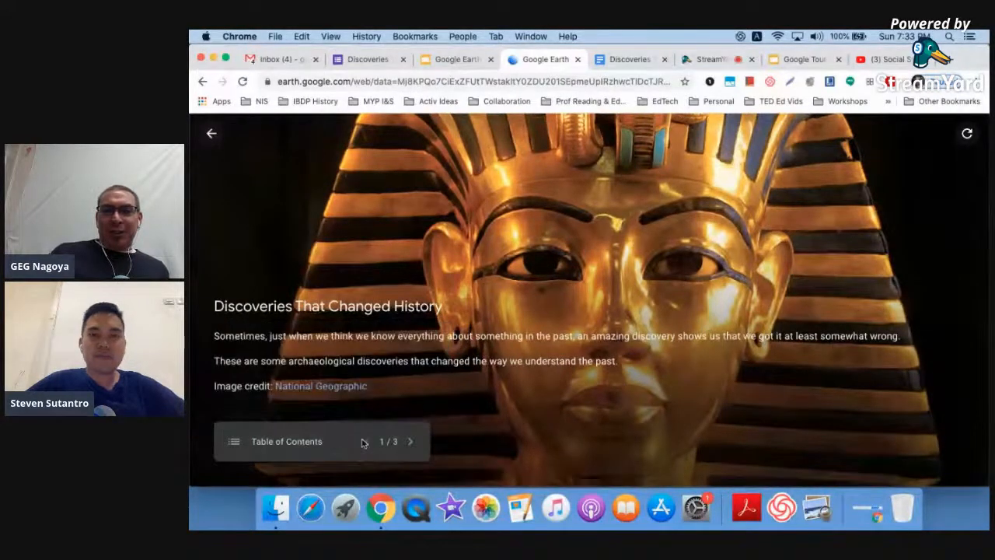
{"action": "left_click", "coordinate": [412, 442]}
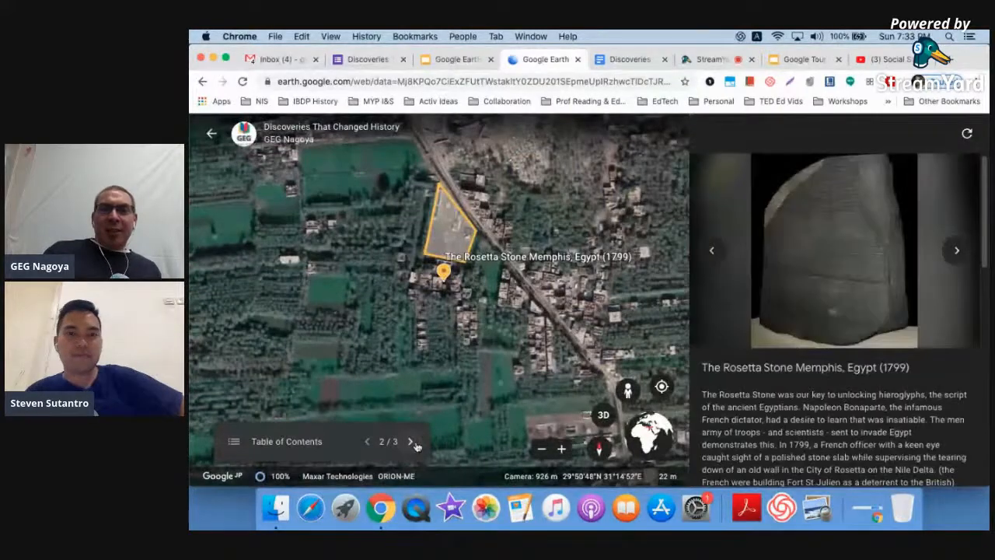
{"action": "scroll", "coordinate": [865, 353], "scroll_direction": "down", "scroll_amount": 5}
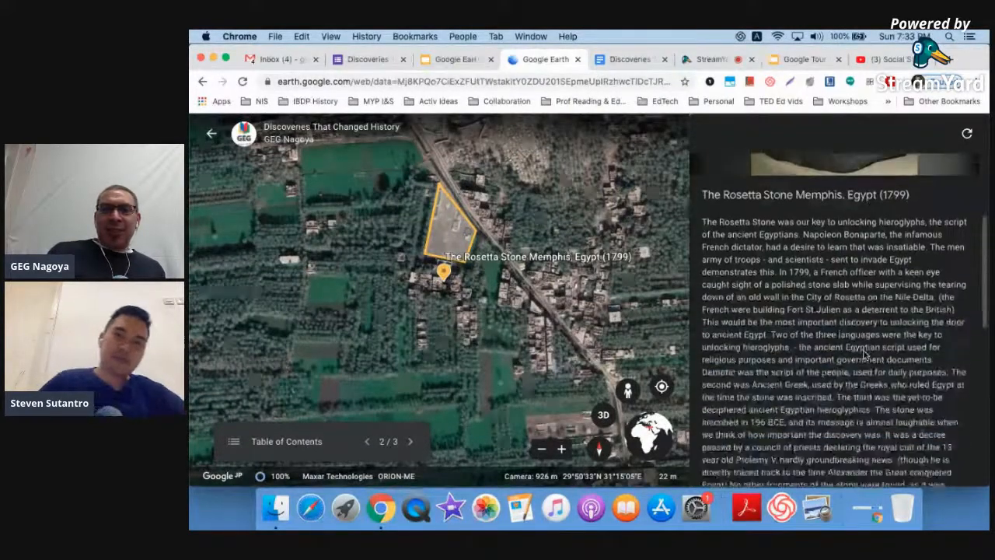
{"action": "left_click", "coordinate": [412, 441]}
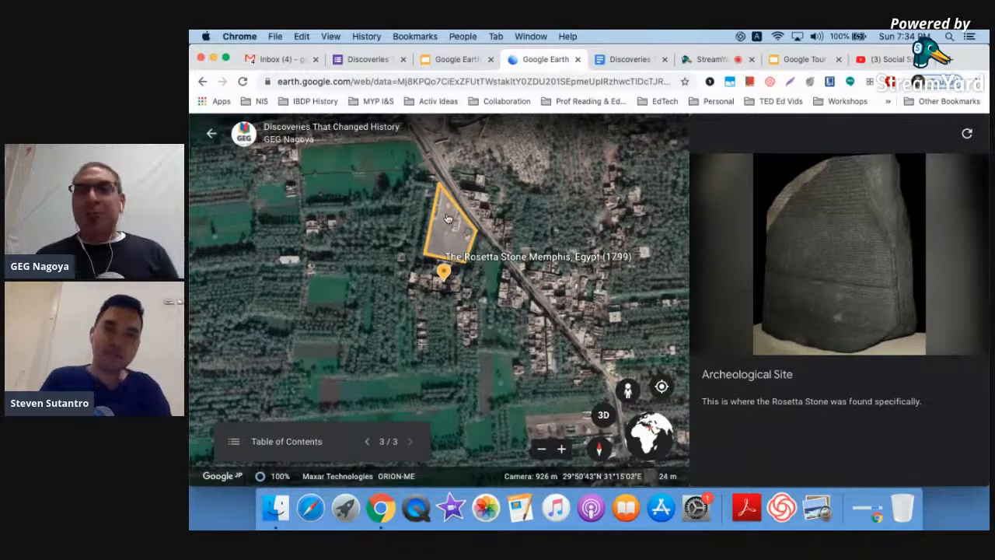
{"action": "left_click", "coordinate": [631, 59]}
{"action": "scroll", "coordinate": [534, 290], "scroll_direction": "down", "scroll_amount": 6}
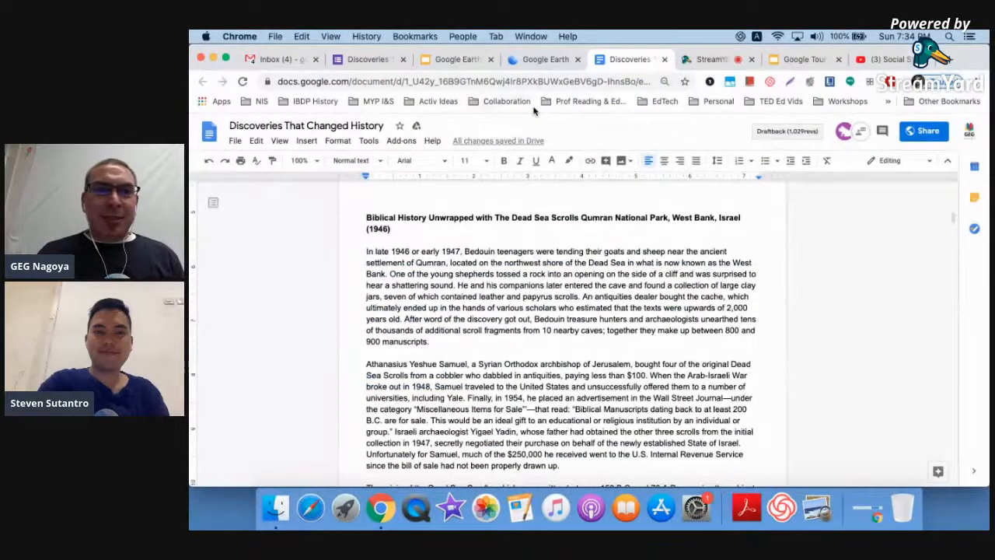
{"action": "left_click", "coordinate": [544, 59]}
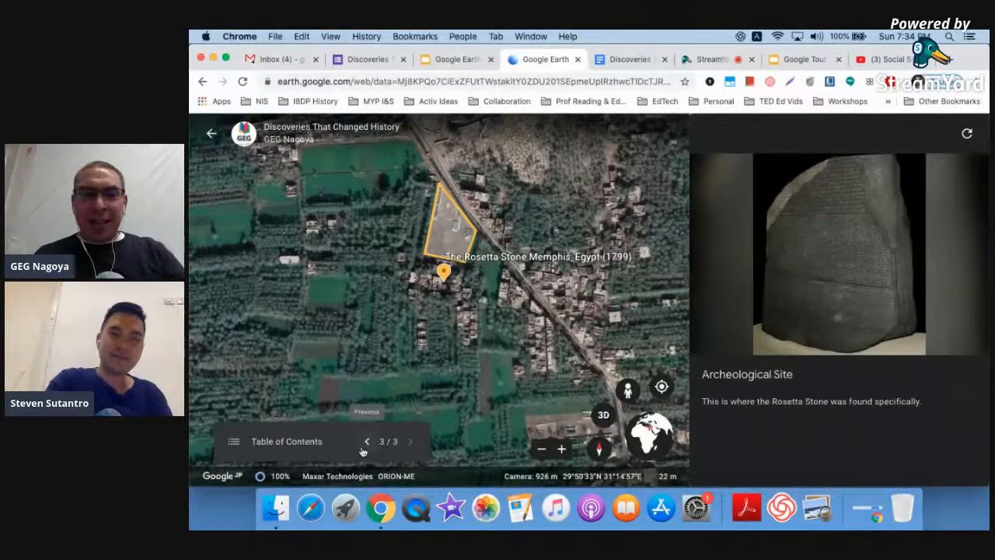
{"action": "left_click", "coordinate": [286, 442]}
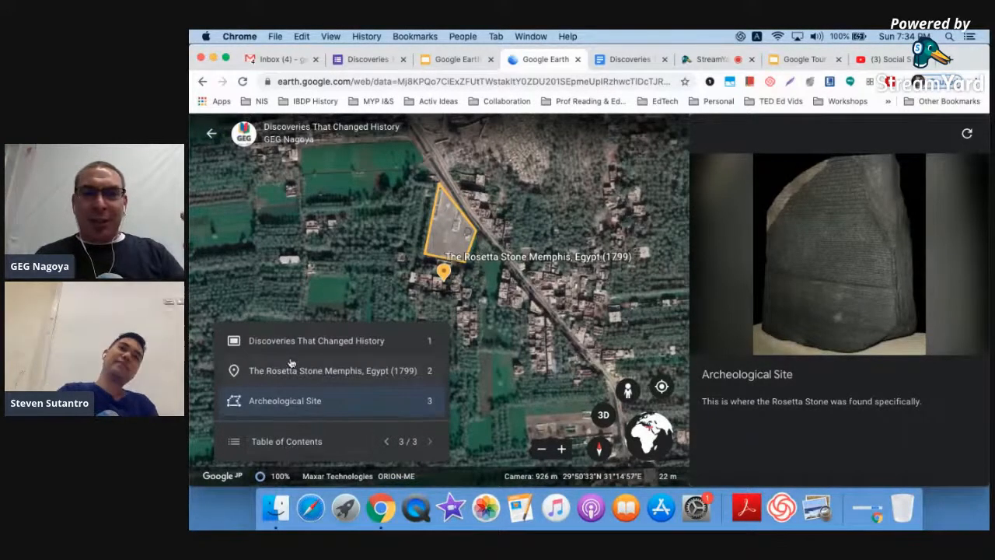
{"action": "left_click", "coordinate": [349, 444]}
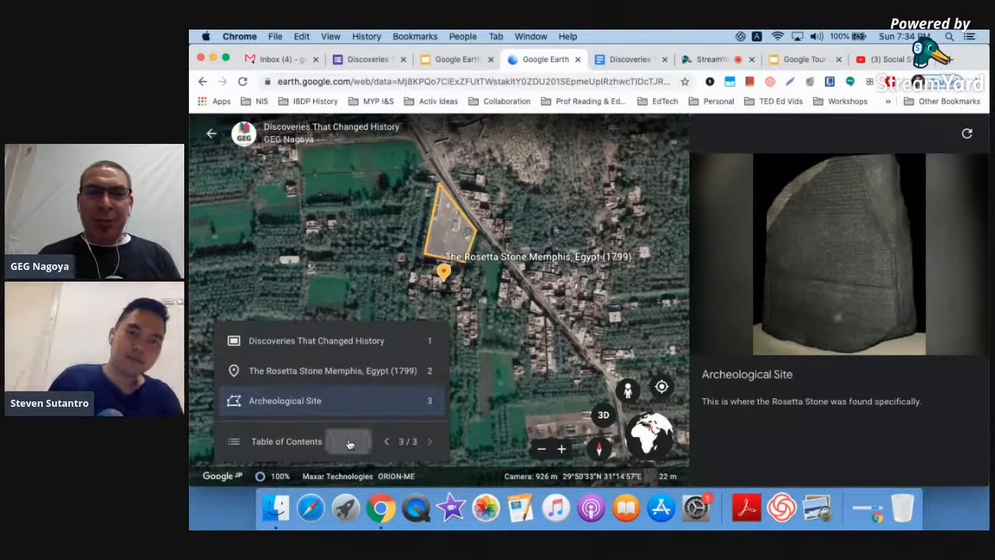
{"action": "left_click", "coordinate": [213, 135]}
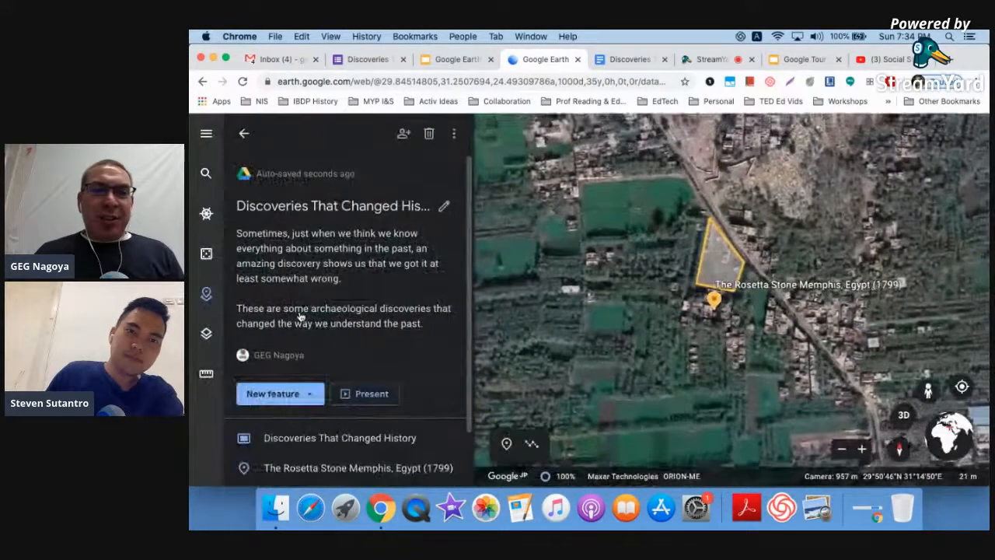
{"action": "scroll", "coordinate": [300, 315], "scroll_direction": "down", "scroll_amount": 2}
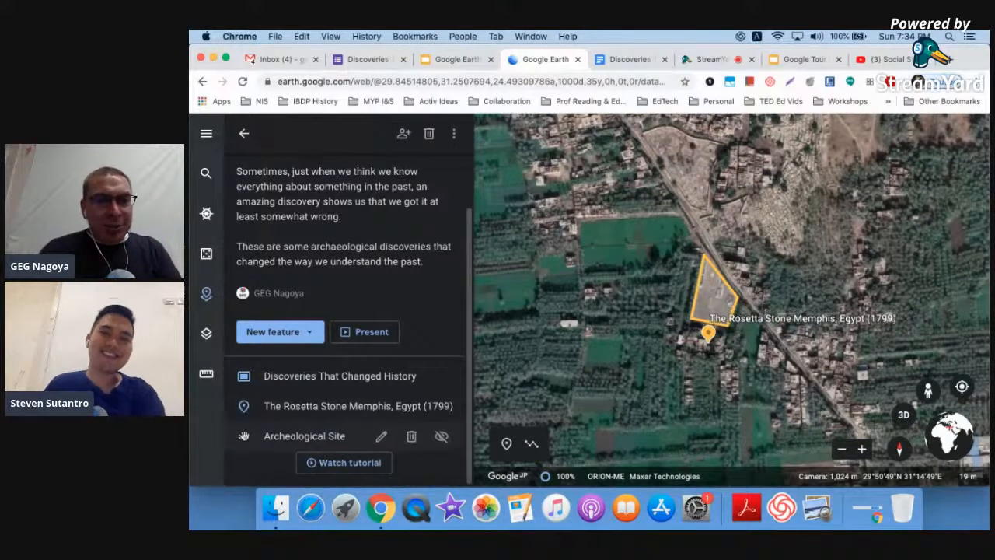
- Move Archeological Site above the Rosetta Stone entry, view its details, and show New feature options
{"action": "left_click_drag", "start_coordinate": [243, 436], "coordinate": [244, 401]}
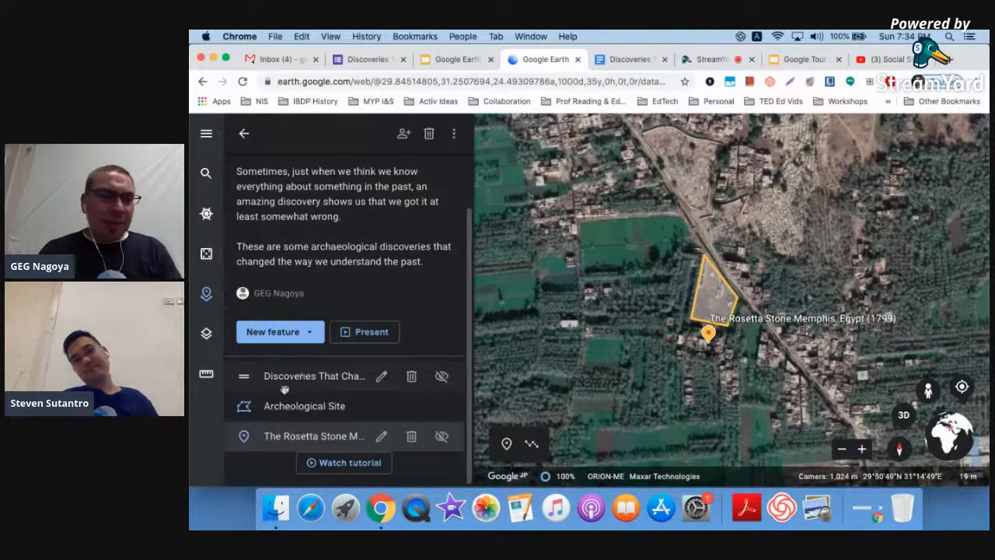
{"action": "left_click", "coordinate": [245, 437]}
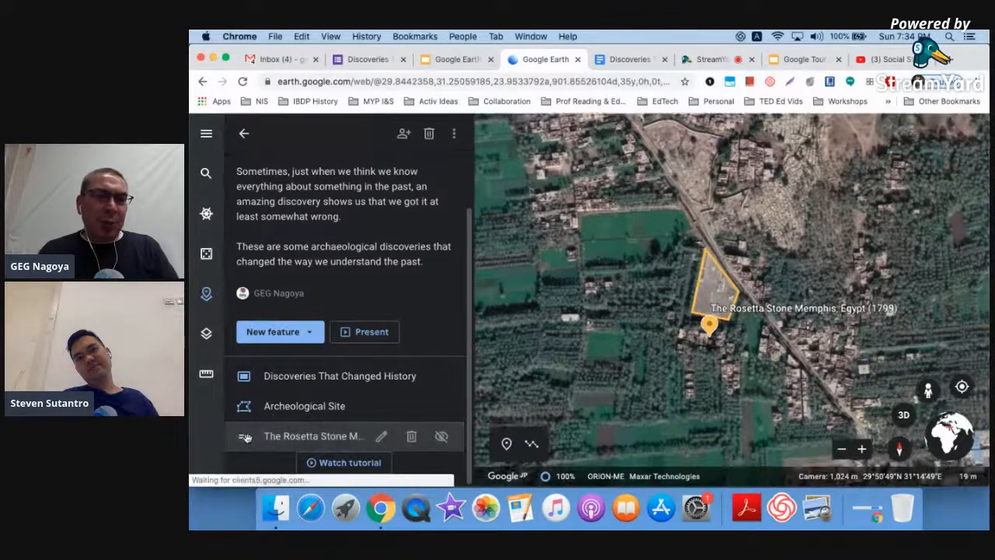
{"action": "left_click", "coordinate": [293, 405]}
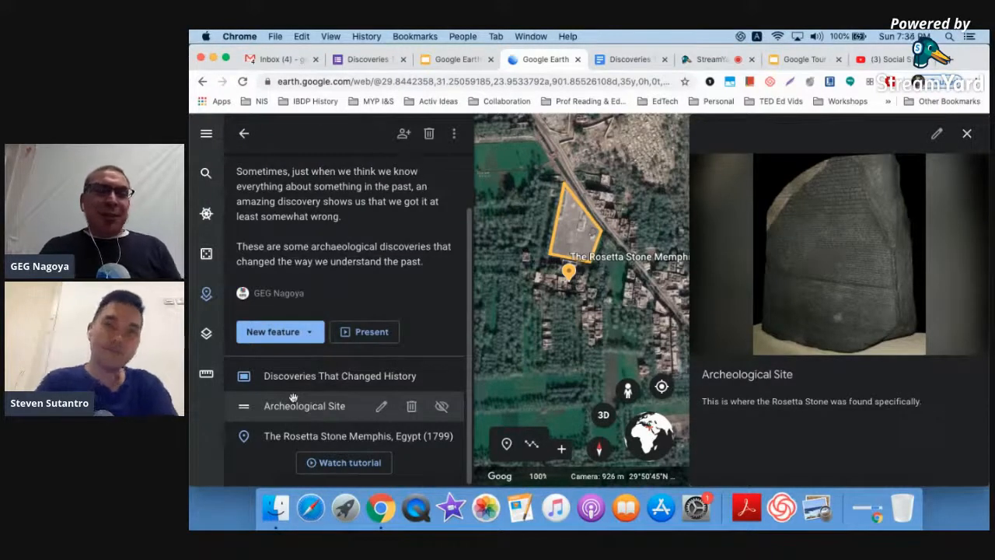
{"action": "left_click", "coordinate": [310, 331]}
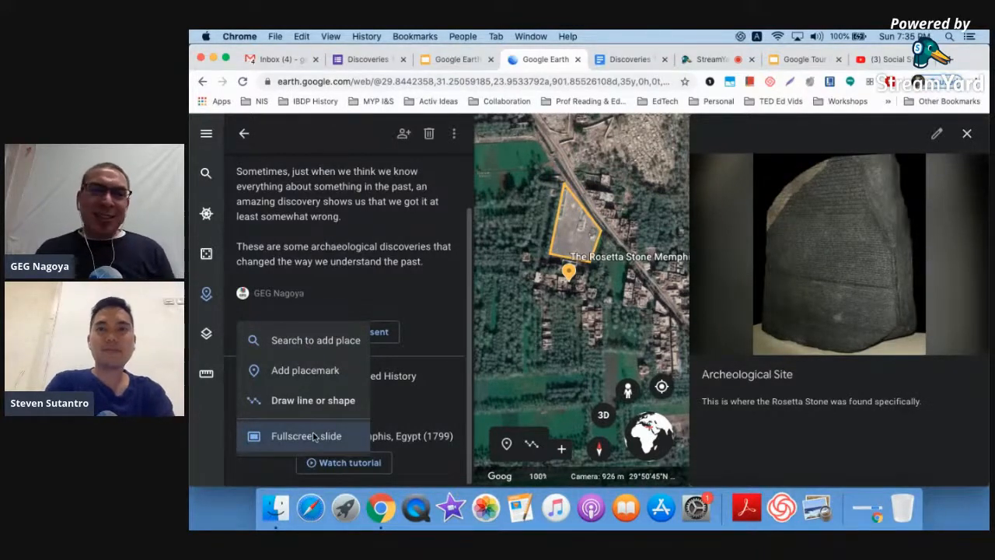
- Add Qumran National Park from search to the project, retitle it 'Quiz', and edit it
{"action": "left_click", "coordinate": [331, 346]}
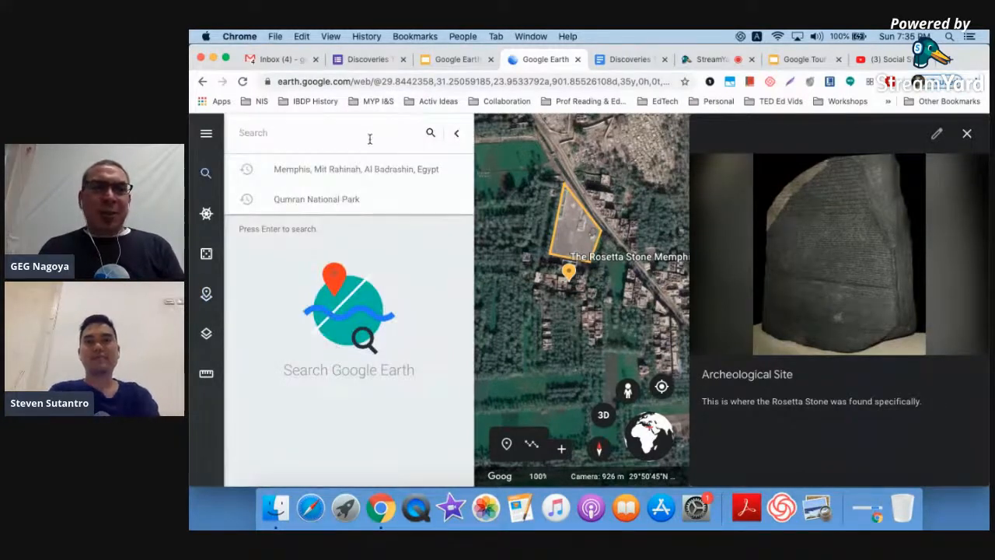
{"action": "left_click", "coordinate": [325, 201]}
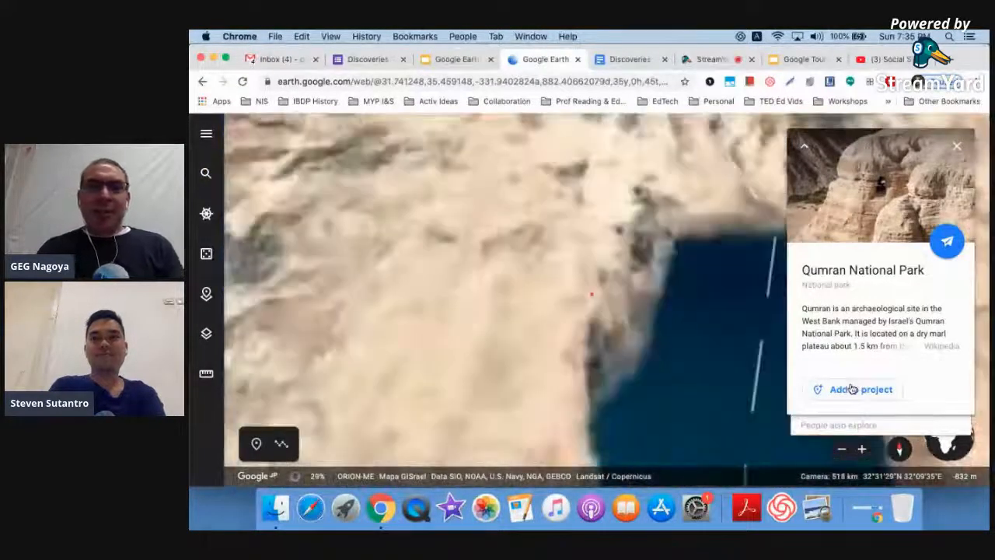
{"action": "left_click", "coordinate": [855, 389]}
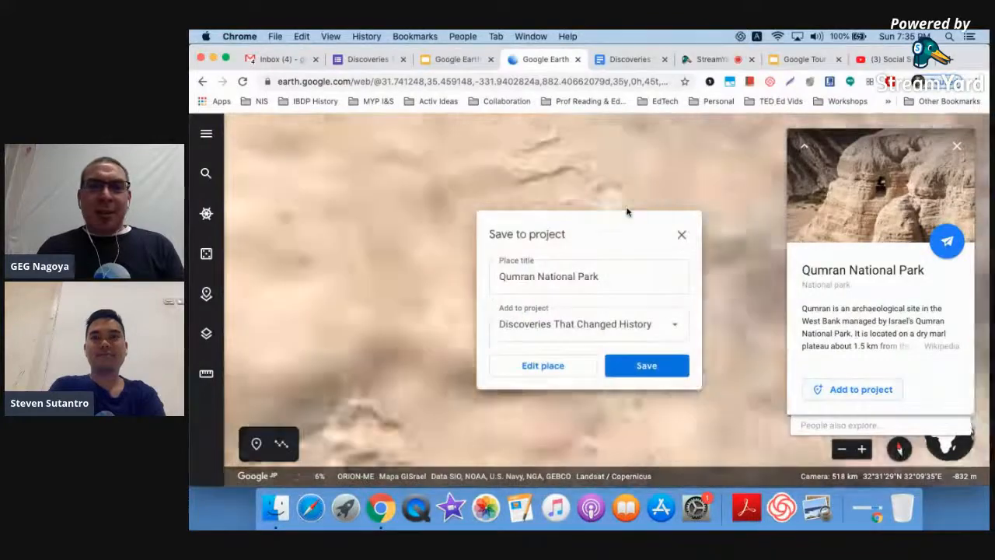
{"action": "left_click", "coordinate": [568, 266]}
{"action": "key", "text": "ctrl+a"}
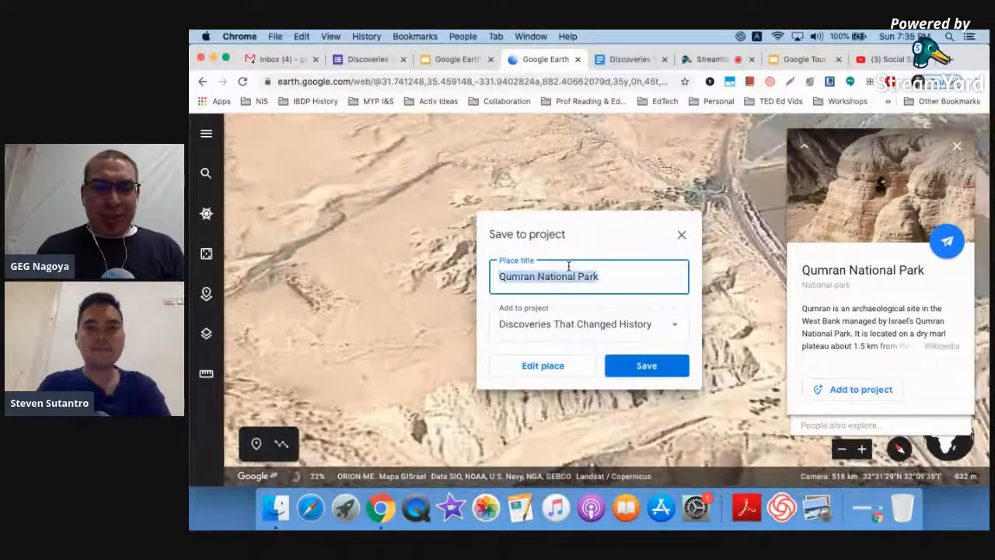
{"action": "type", "text": "Quiz"}
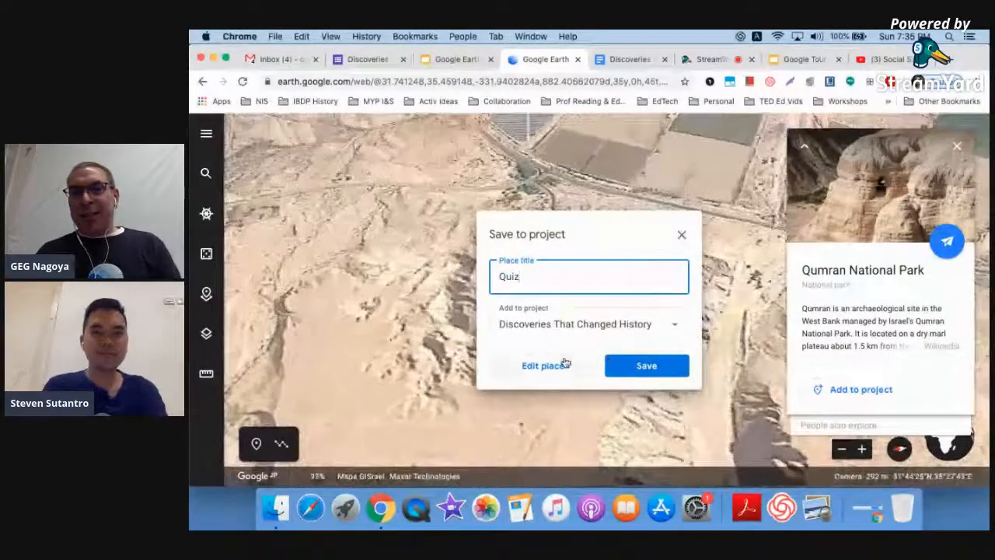
{"action": "left_click", "coordinate": [565, 363]}
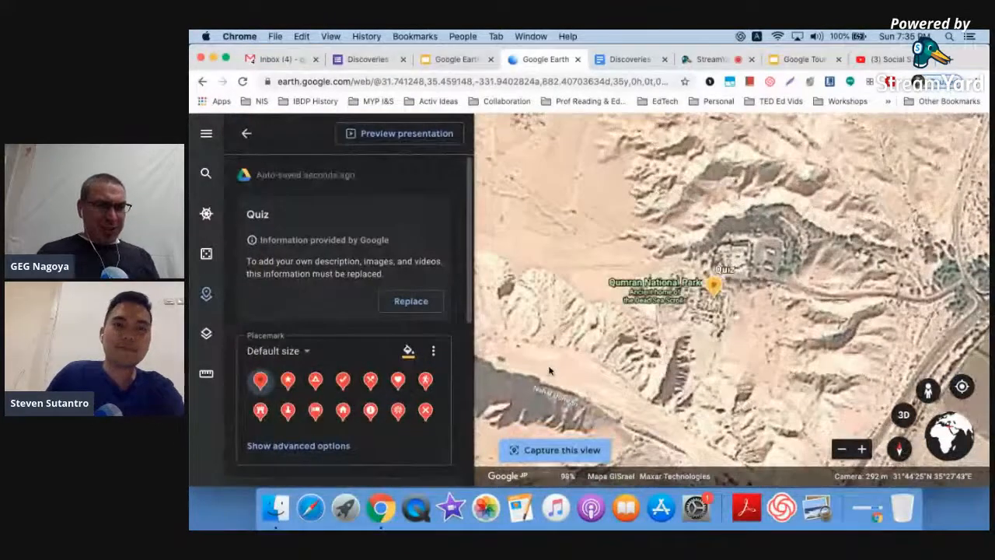
- Replace Google's info with custom content and give the Quiz placemark a large info box
{"action": "left_click", "coordinate": [404, 307]}
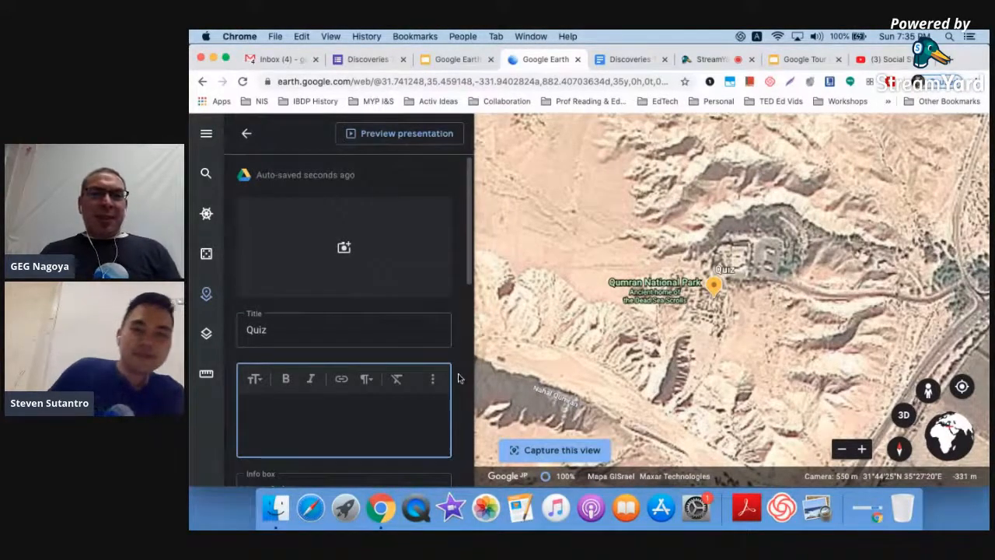
{"action": "scroll", "coordinate": [458, 379], "scroll_direction": "down", "scroll_amount": 2}
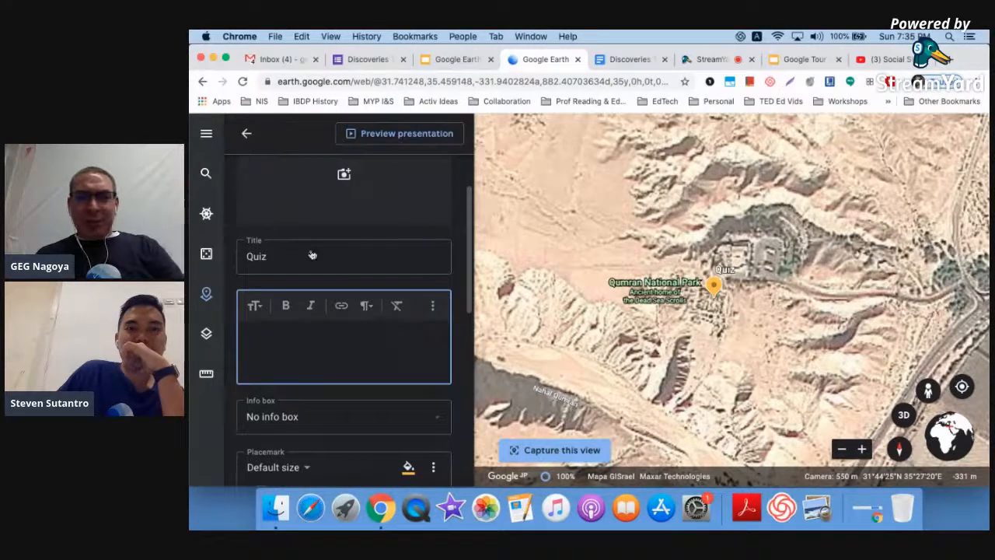
{"action": "left_click", "coordinate": [273, 418]}
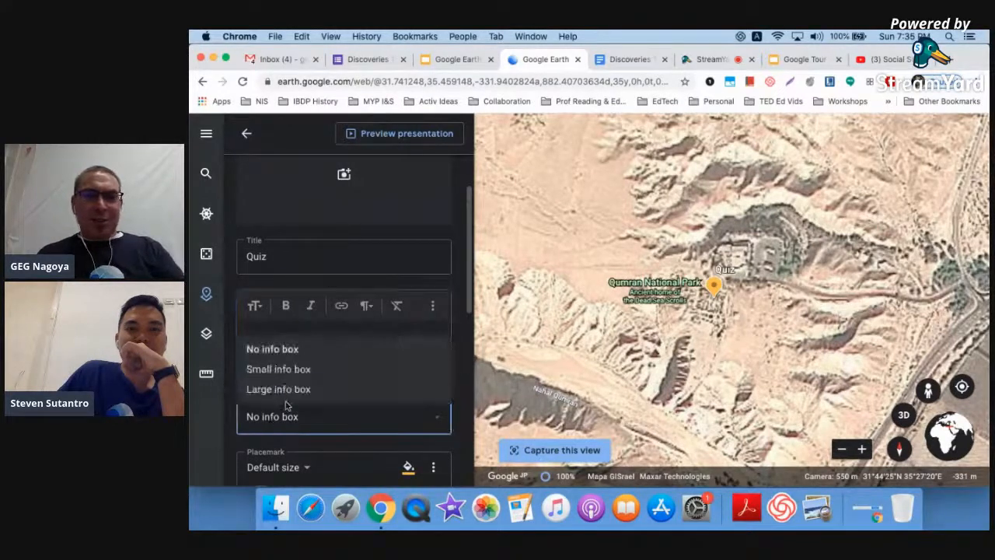
{"action": "left_click", "coordinate": [298, 389]}
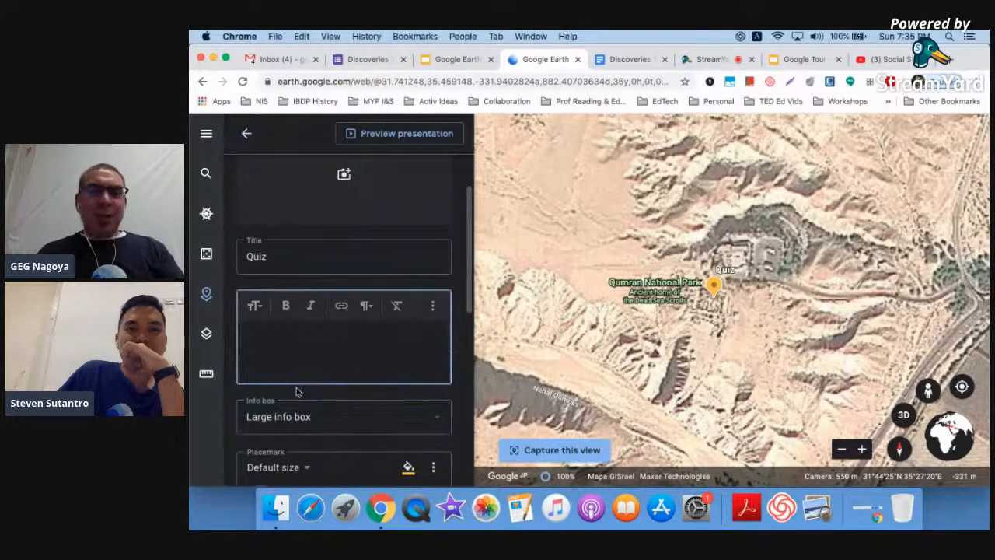
- Switch the Quiz description to HTML mode, then go to the Discoveries form
{"action": "left_click", "coordinate": [433, 308]}
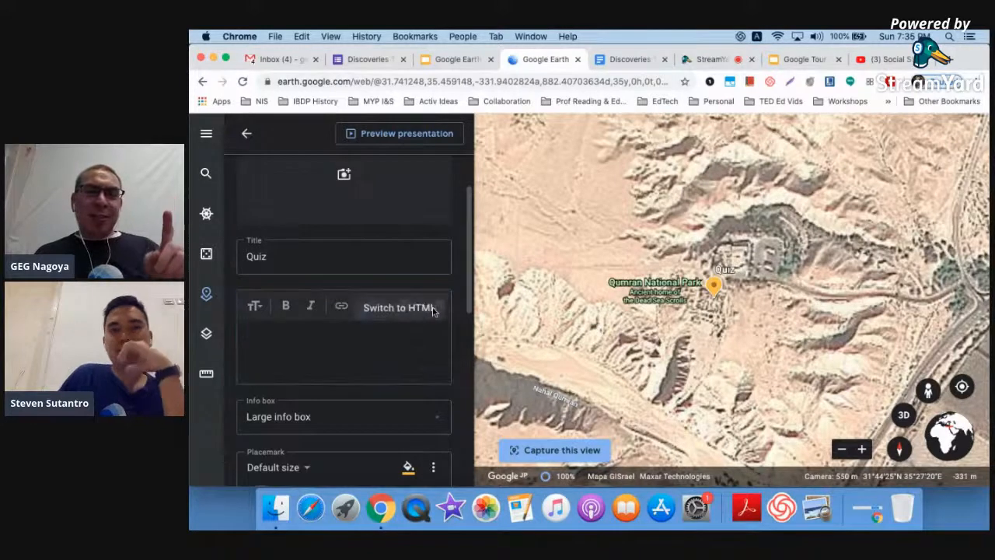
{"action": "left_click", "coordinate": [399, 308]}
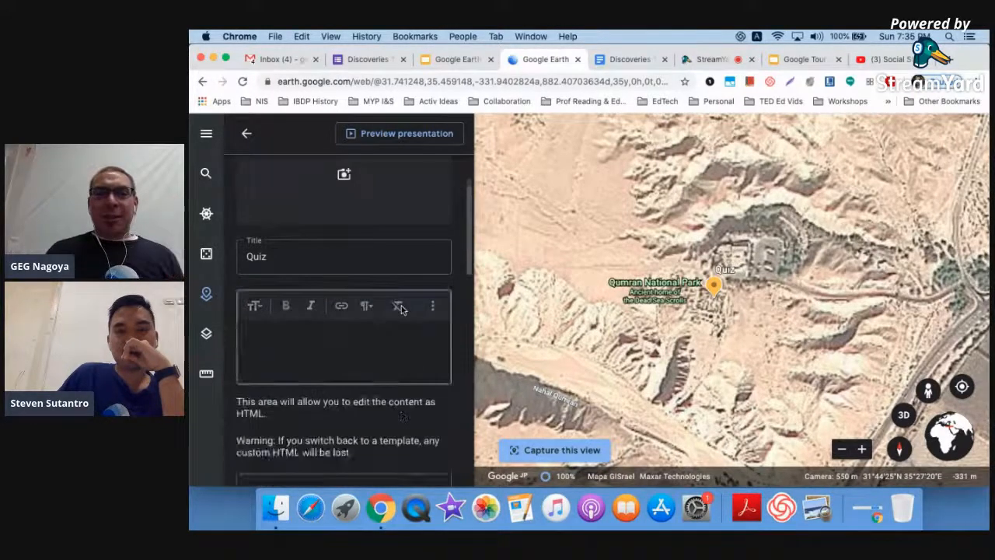
{"action": "scroll", "coordinate": [402, 309], "scroll_direction": "down", "scroll_amount": 2}
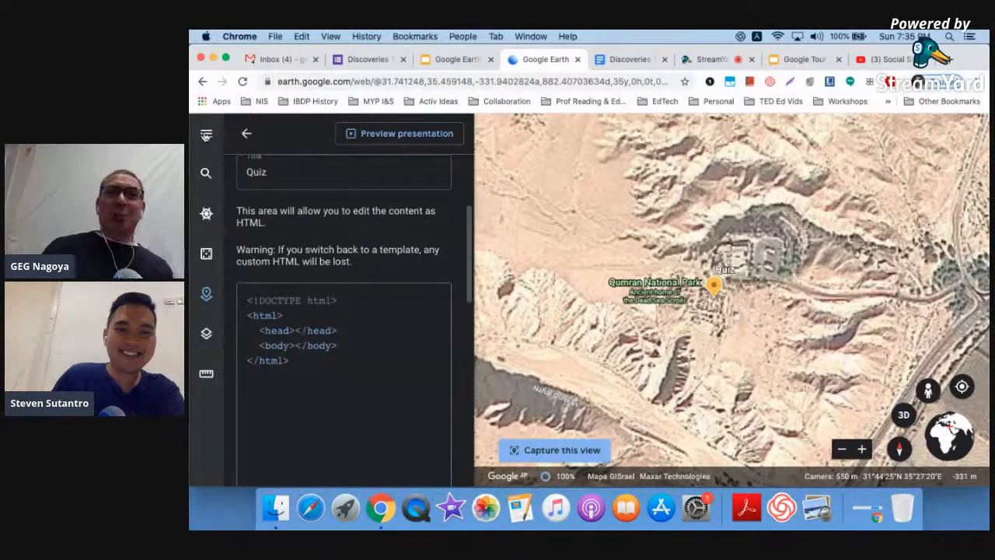
{"action": "left_click", "coordinate": [359, 59]}
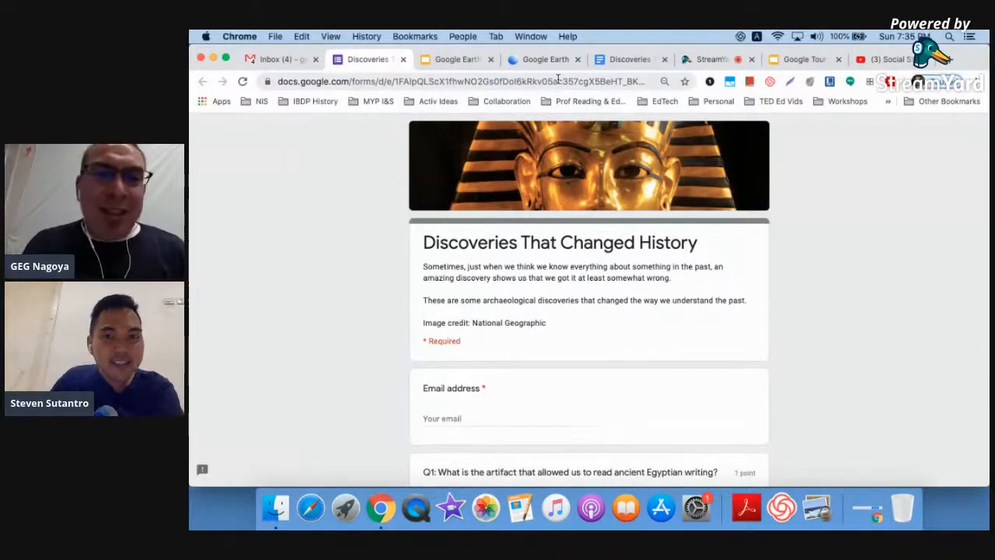
- Select the form's address, then launch Google Drive from Gmail's apps list in a new tab
{"action": "left_click", "coordinate": [558, 82]}
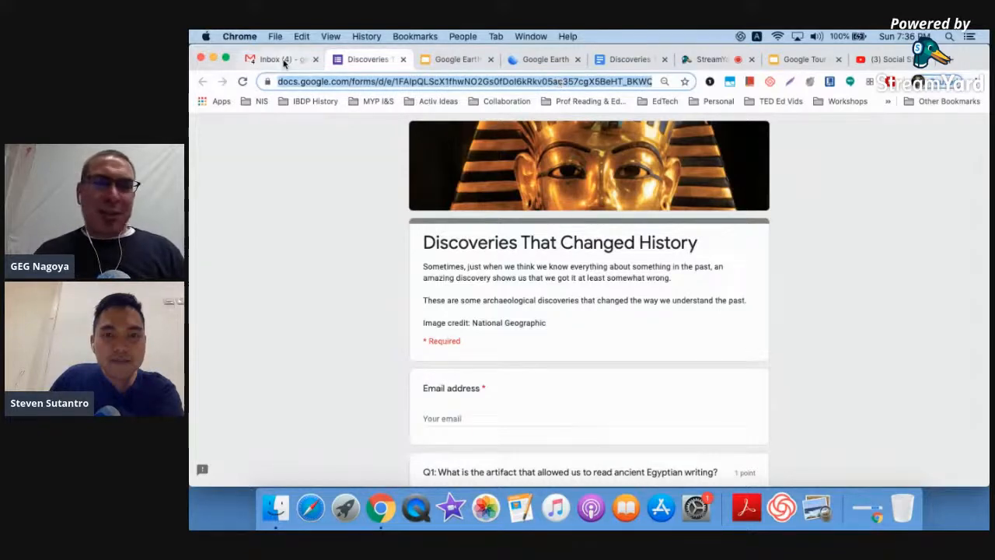
{"action": "left_click", "coordinate": [282, 60]}
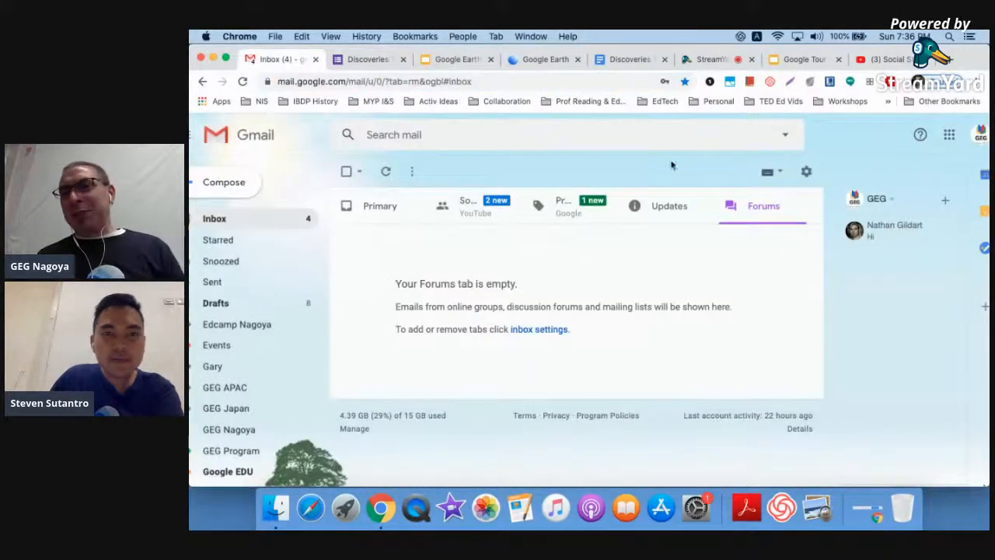
{"action": "left_click", "coordinate": [949, 135]}
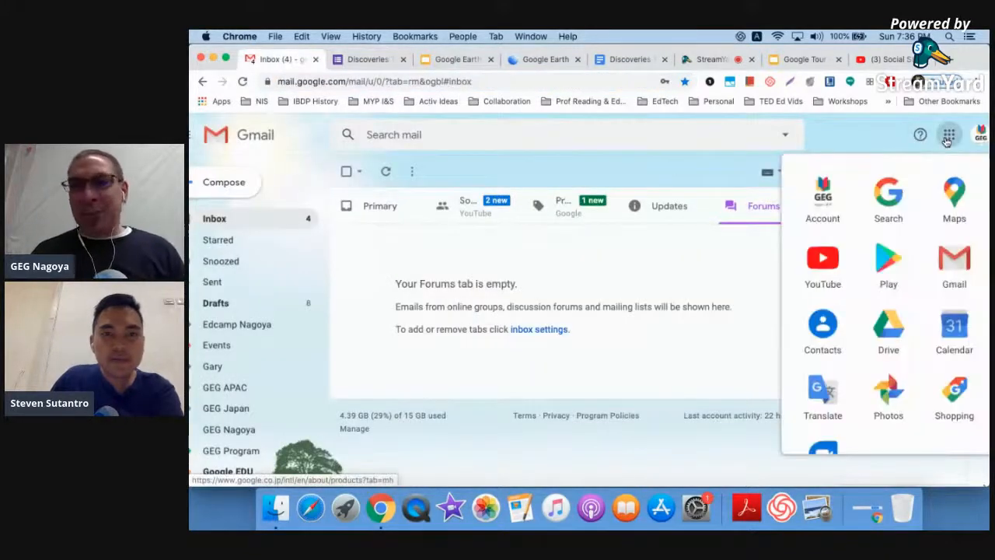
{"action": "left_click", "coordinate": [886, 326]}
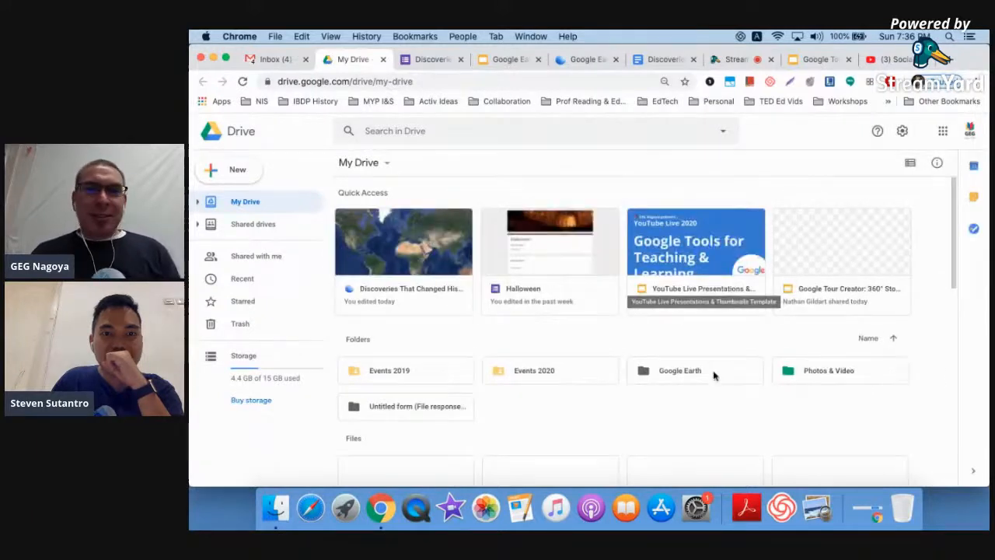
- Filter the Drive search to Forms files and open the Google Forms quiz file
{"action": "left_click", "coordinate": [723, 131]}
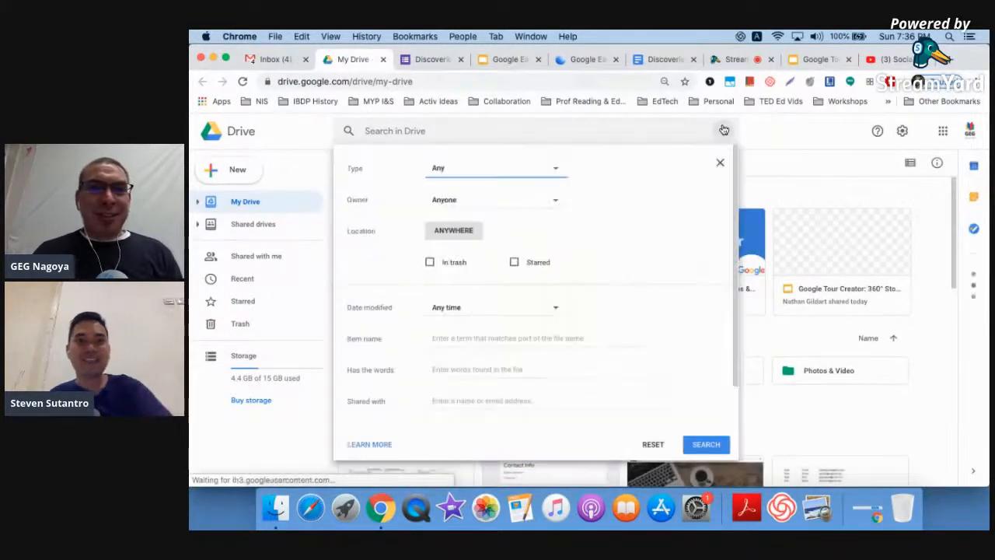
{"action": "left_click", "coordinate": [492, 168]}
{"action": "left_click", "coordinate": [485, 276]}
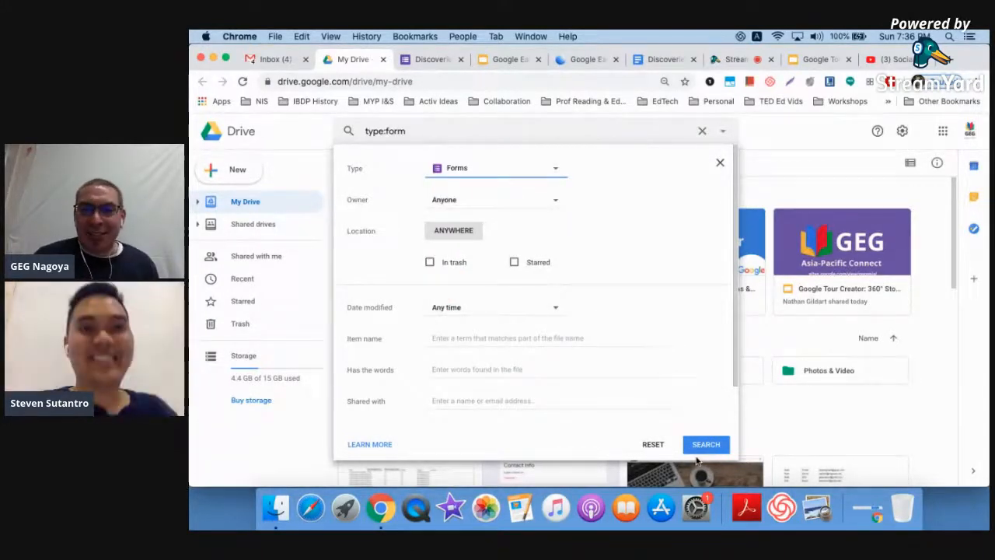
{"action": "left_click", "coordinate": [706, 447]}
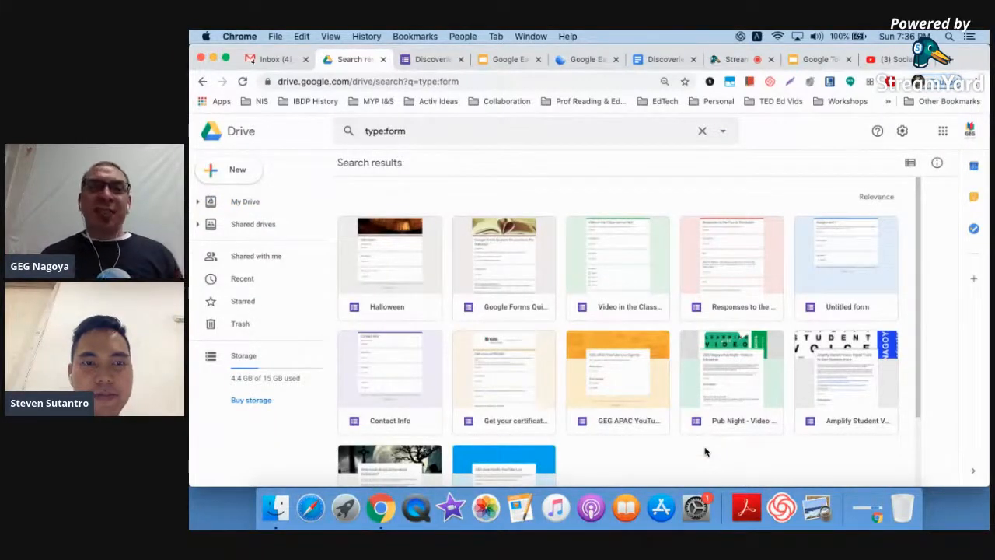
{"action": "double_click", "coordinate": [512, 267]}
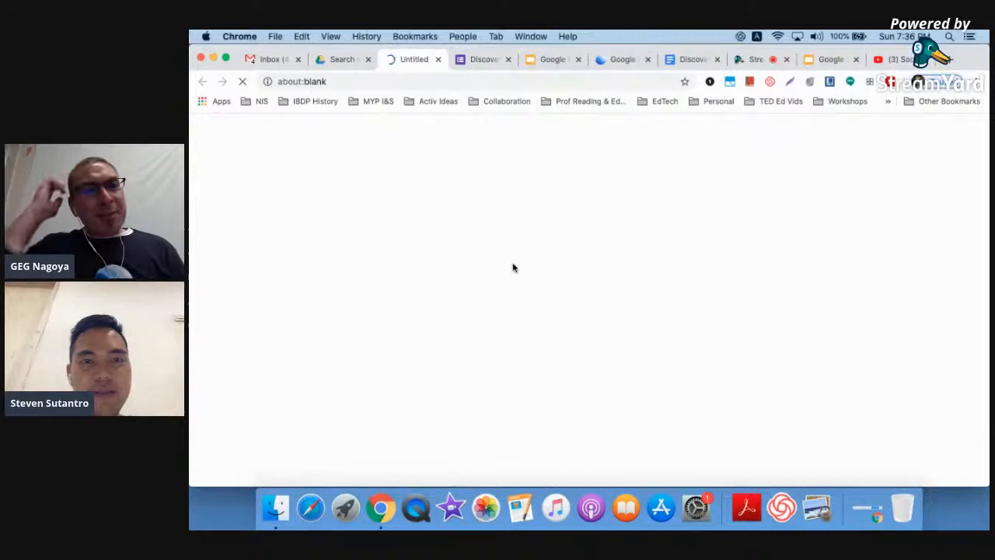
- Switch to the 'Google Forms Quizzes: Do you know the features?' form and bring up its Send options
{"action": "left_click", "coordinate": [484, 60]}
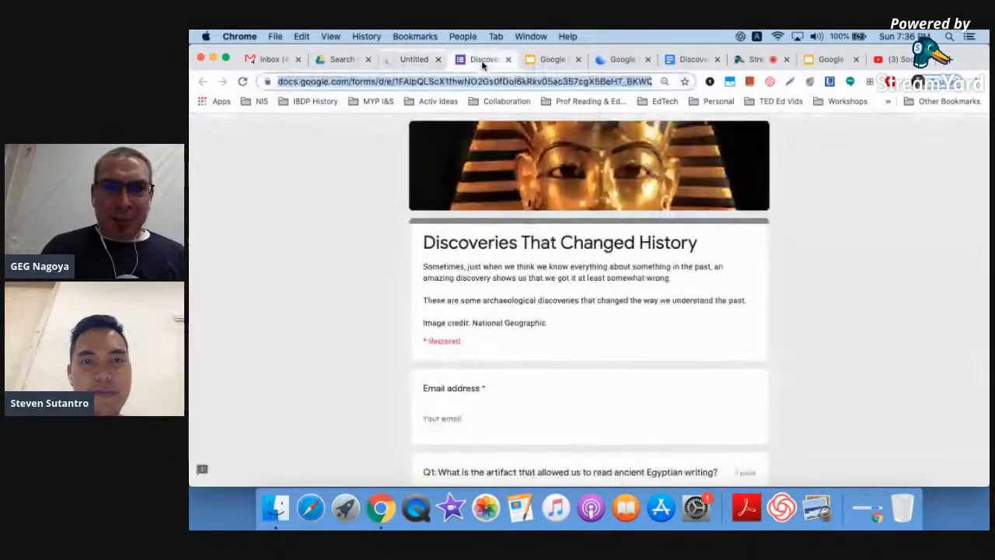
{"action": "left_click", "coordinate": [408, 63]}
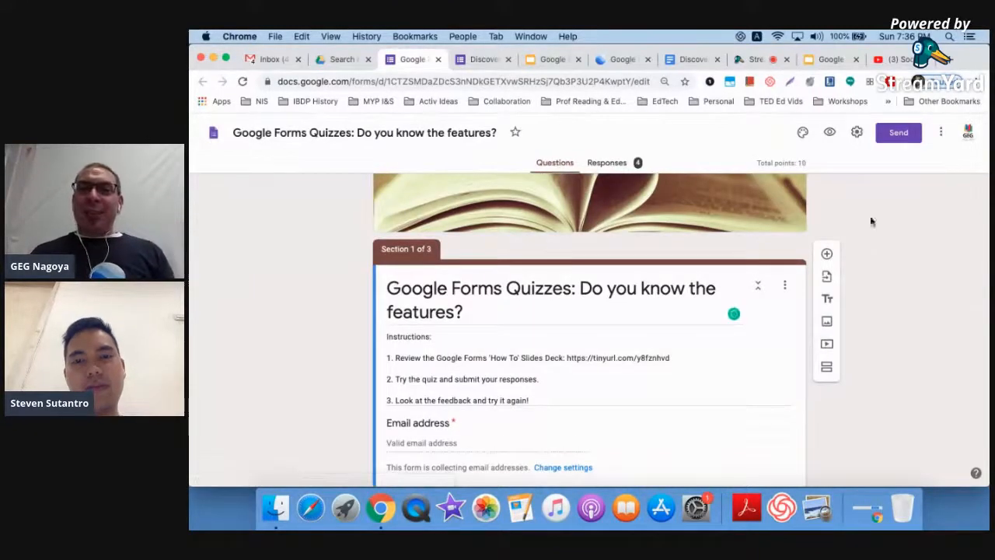
{"action": "scroll", "coordinate": [898, 134], "scroll_direction": "up", "scroll_amount": 3, "text": "ctrl"}
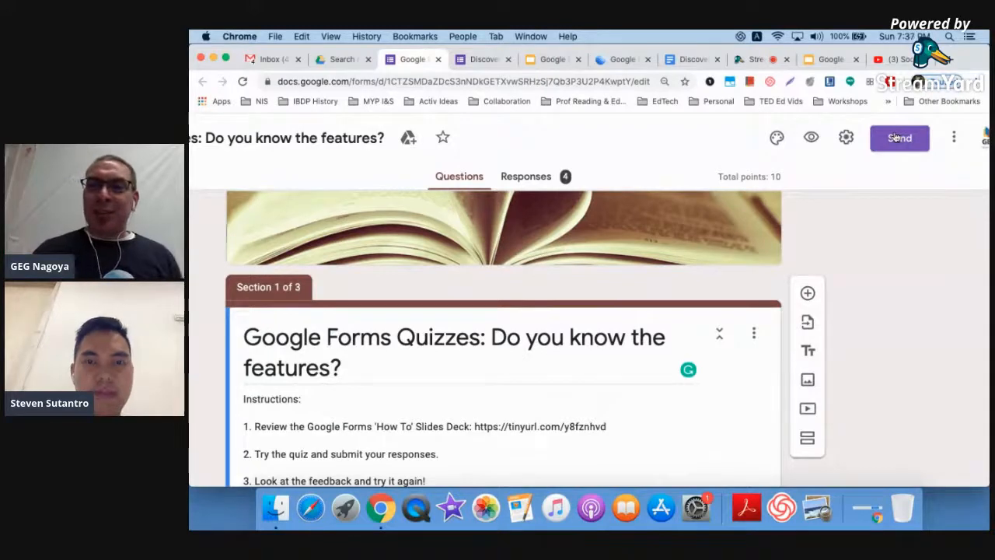
{"action": "left_click", "coordinate": [898, 138]}
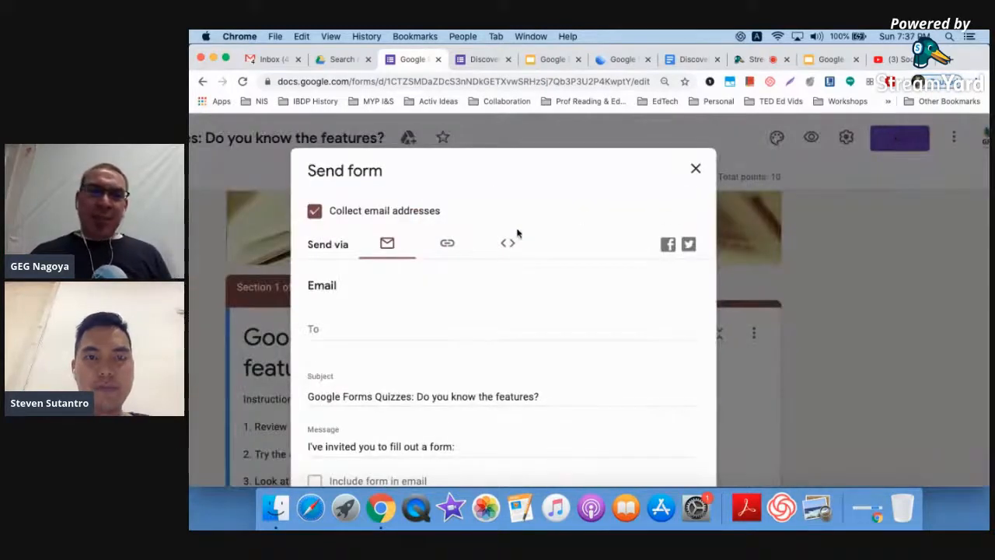
- Copy the quiz's 700 × 920 px iframe embed code and return to Google Earth's HTML editor
{"action": "scroll", "coordinate": [521, 244], "scroll_direction": "up", "scroll_amount": 5, "text": "ctrl"}
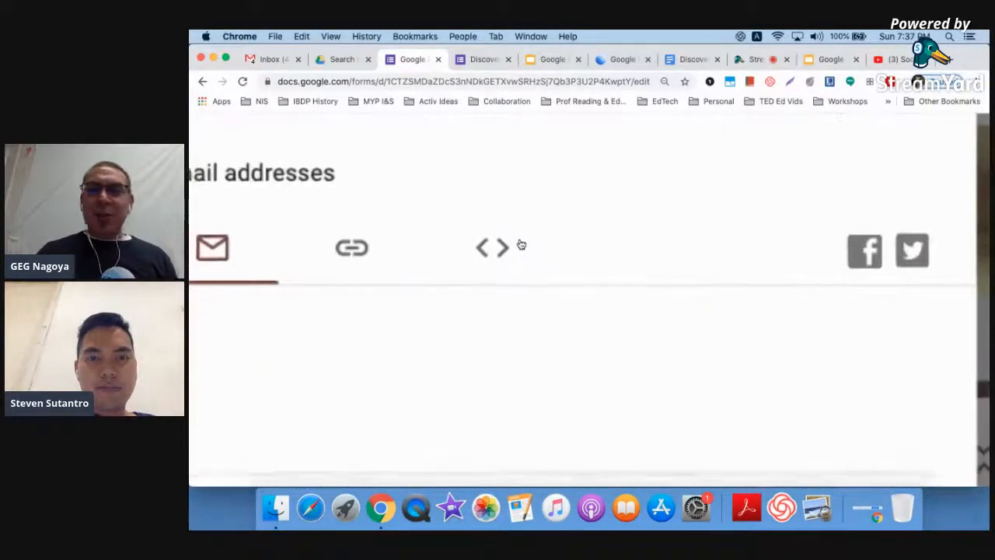
{"action": "scroll", "coordinate": [521, 244], "scroll_direction": "down", "scroll_amount": 5, "text": "ctrl"}
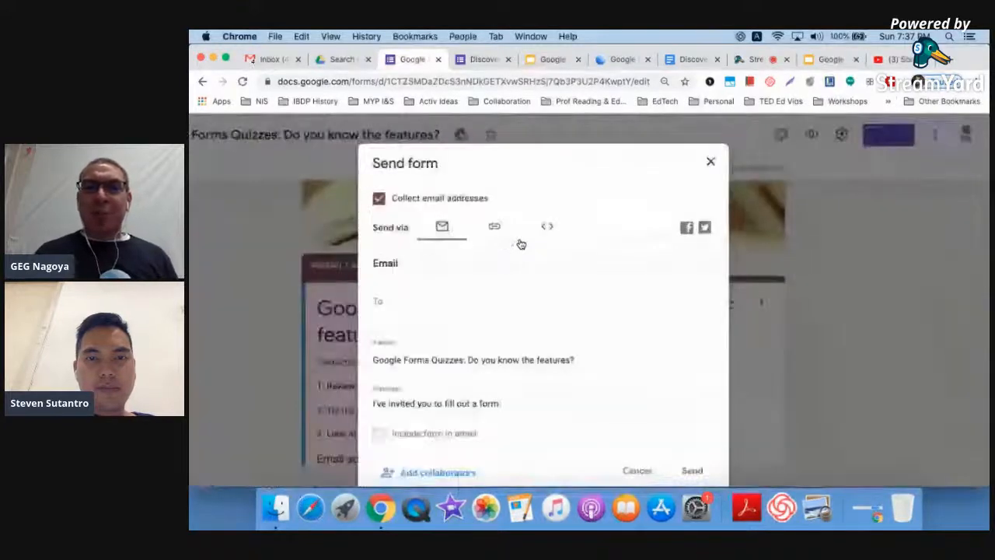
{"action": "left_click", "coordinate": [594, 215]}
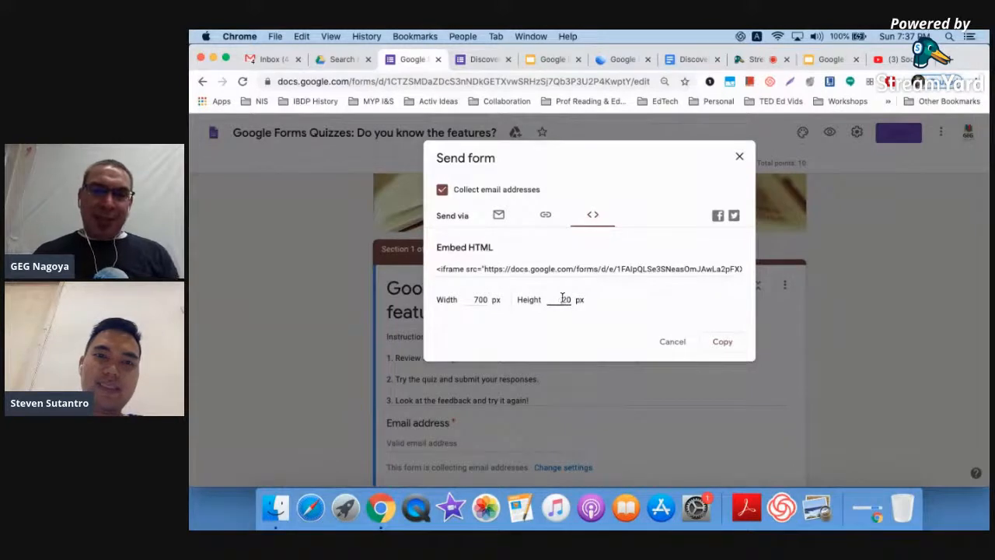
{"action": "left_click", "coordinate": [595, 268]}
{"action": "left_click", "coordinate": [722, 342]}
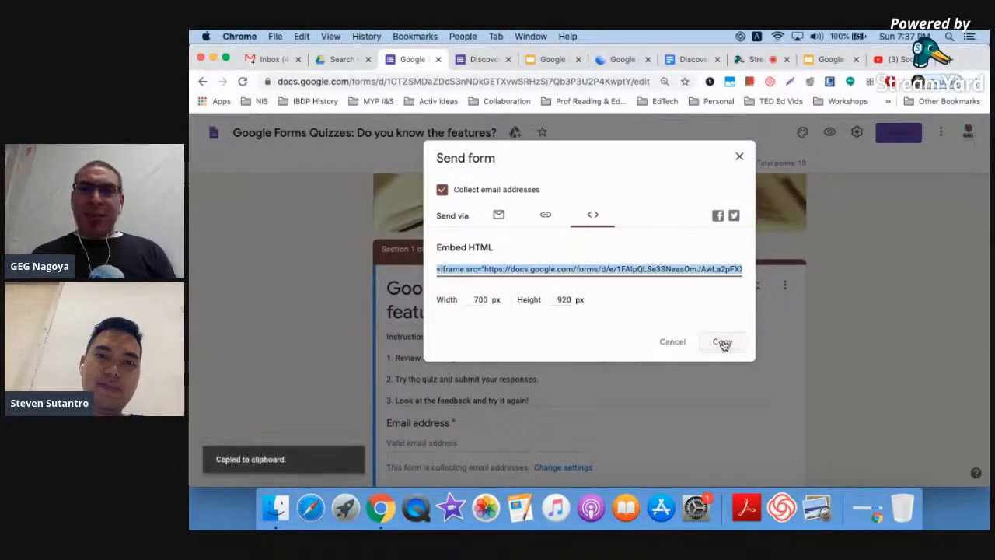
{"action": "left_click", "coordinate": [611, 62]}
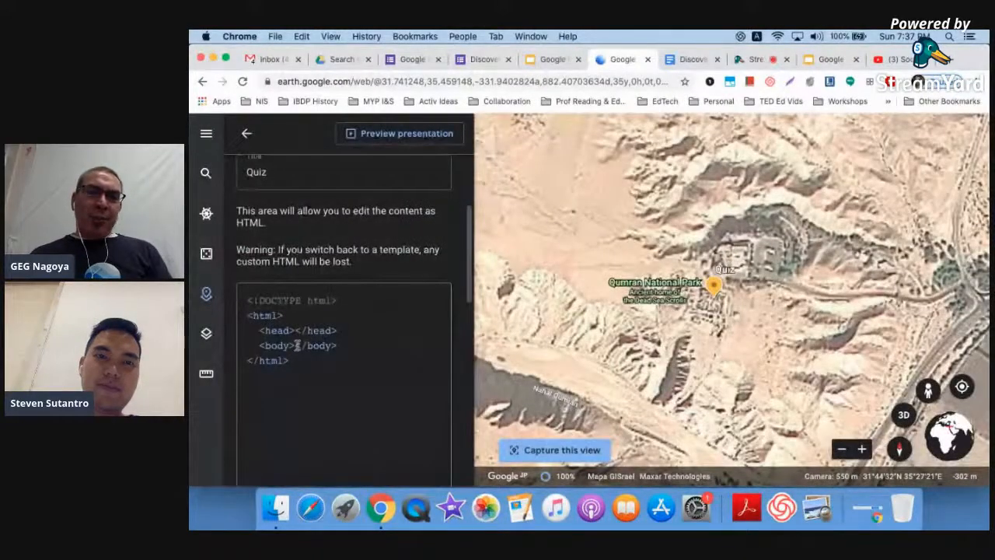
- Paste the Google Form's 700 × 920 iframe code between the Quiz placemark's body tags
{"action": "scroll", "coordinate": [295, 346], "scroll_direction": "up", "scroll_amount": 5, "text": "ctrl"}
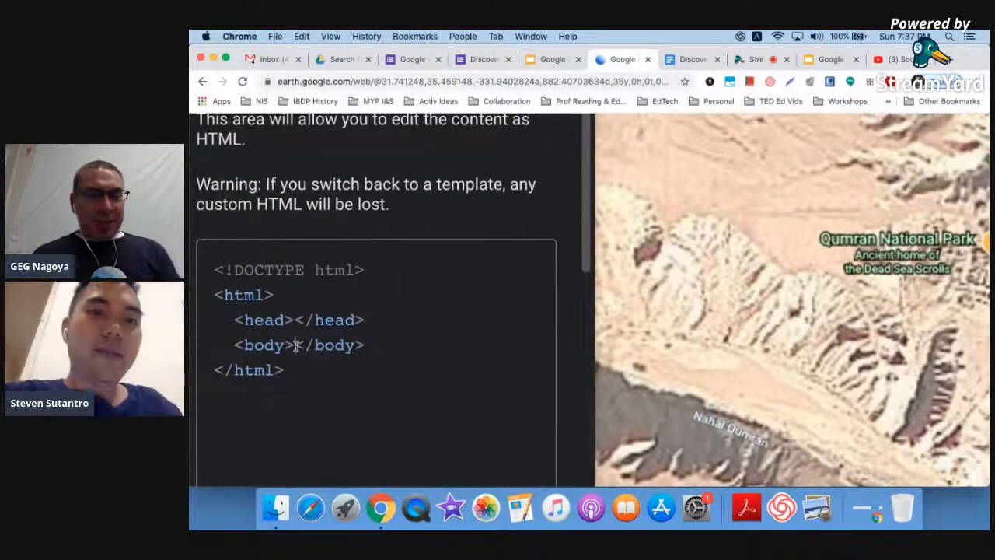
{"action": "key", "text": "super+v"}
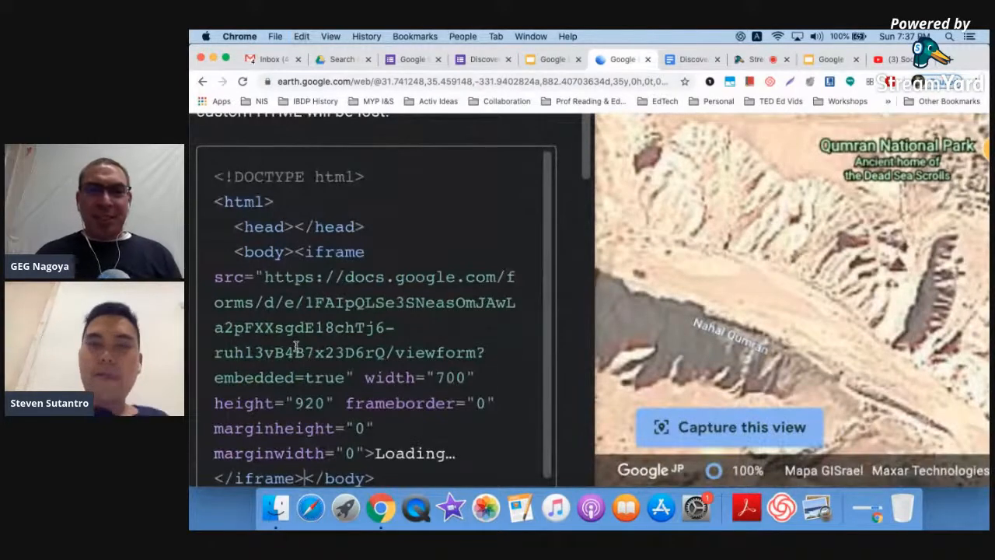
{"action": "scroll", "coordinate": [295, 346], "scroll_direction": "down", "scroll_amount": 5, "text": "ctrl"}
{"action": "scroll", "coordinate": [318, 435], "scroll_direction": "down", "scroll_amount": 1}
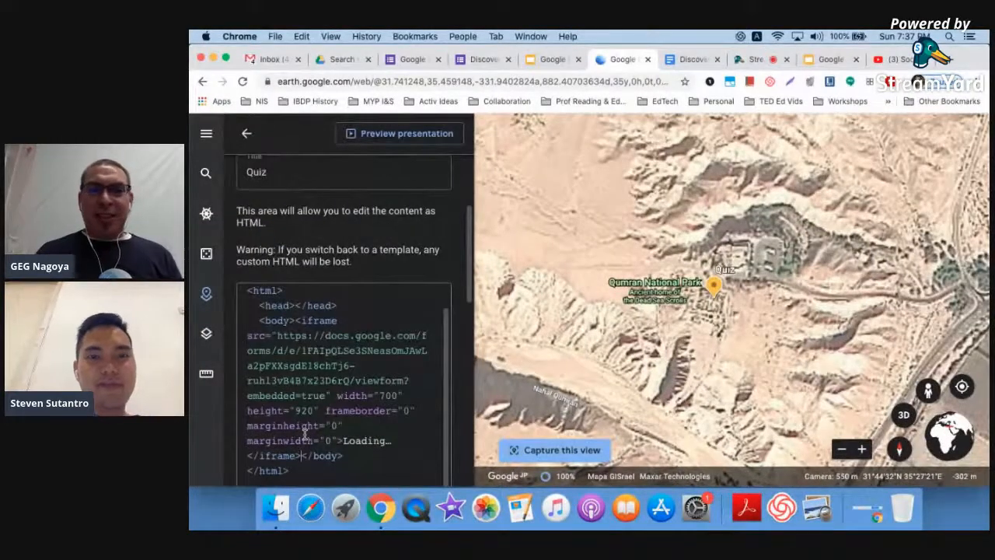
{"action": "scroll", "coordinate": [450, 243], "scroll_direction": "up", "scroll_amount": 4}
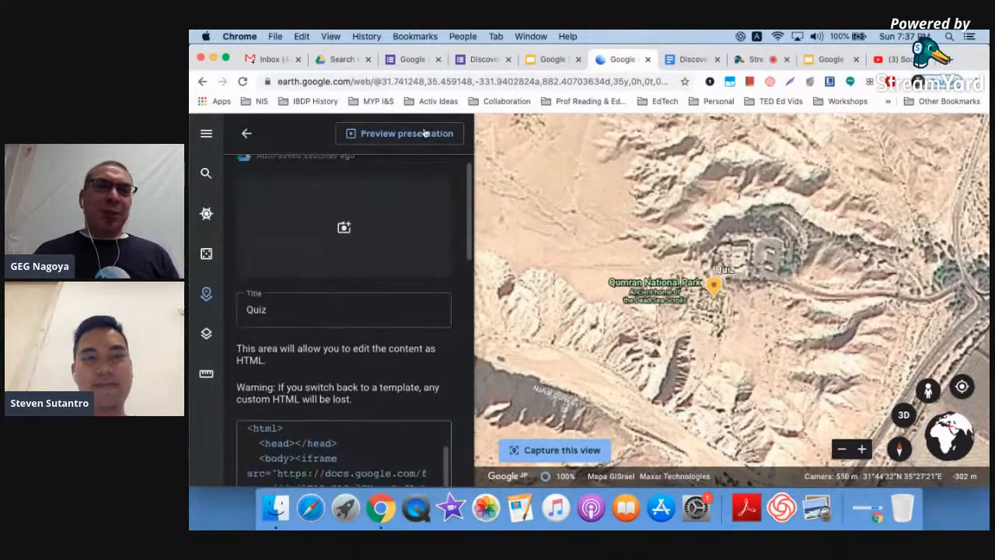
{"action": "scroll", "coordinate": [521, 243], "scroll_direction": "down", "scroll_amount": 5}
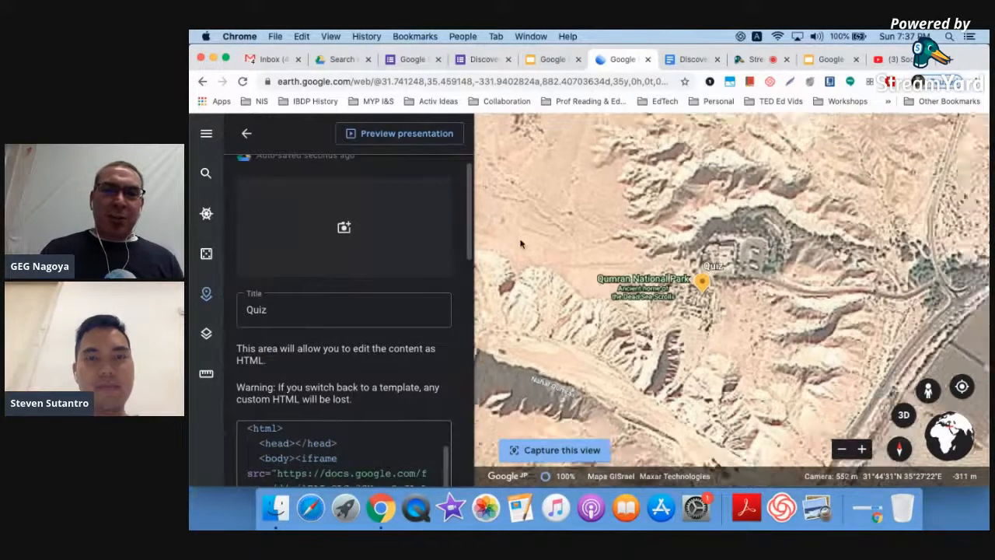
{"action": "scroll", "coordinate": [455, 312], "scroll_direction": "down", "scroll_amount": 8}
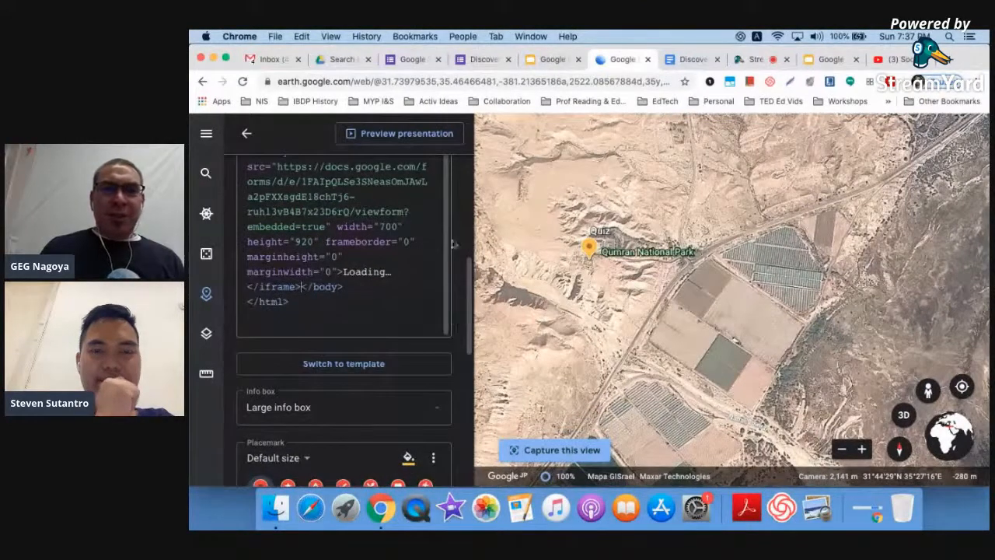
- Preview the story and autofill the embedded quiz's email field with the suggested address
{"action": "left_click", "coordinate": [405, 133]}
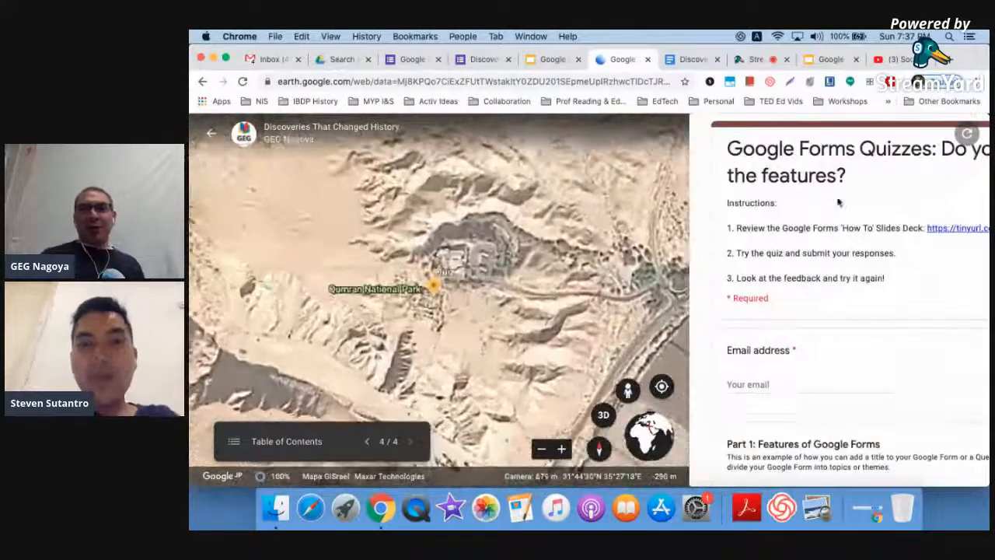
{"action": "scroll", "coordinate": [838, 202], "scroll_direction": "right", "scroll_amount": 2}
{"action": "scroll", "coordinate": [838, 202], "scroll_direction": "left", "scroll_amount": 2}
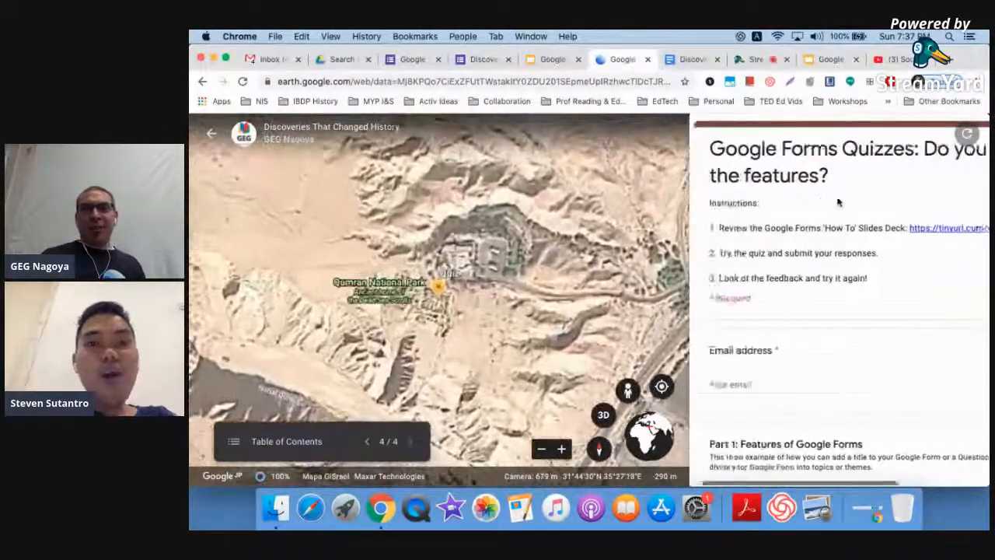
{"action": "left_click", "coordinate": [789, 387]}
{"action": "scroll", "coordinate": [789, 388], "scroll_direction": "down", "scroll_amount": 3}
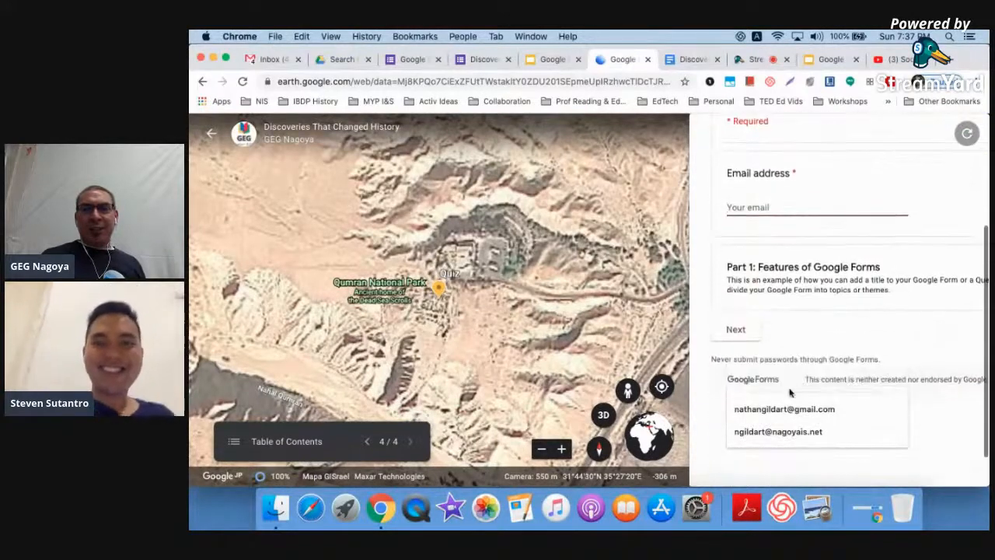
{"action": "type", "text": "nathan"}
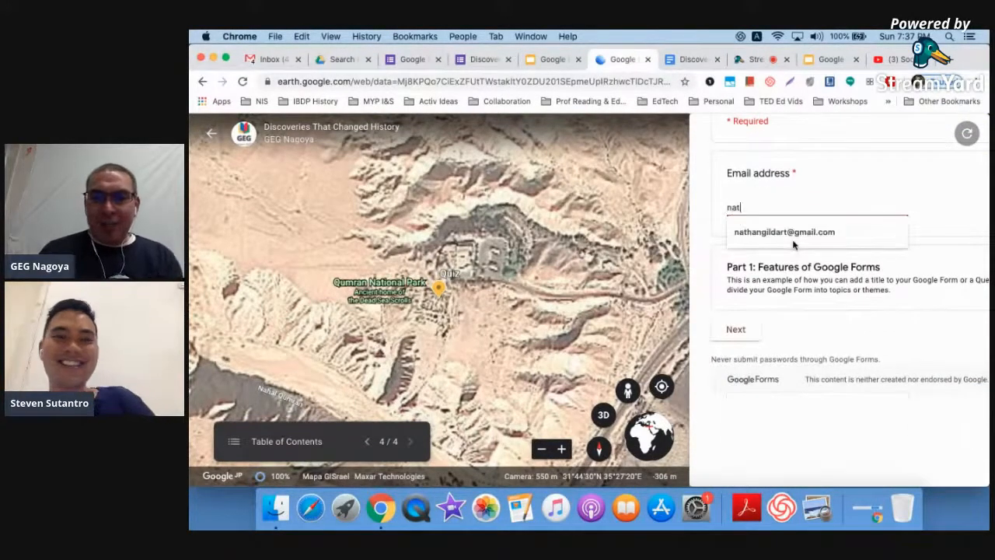
{"action": "left_click", "coordinate": [793, 237]}
- Try advancing the quiz form with Next, then leave the story view for the project editor
{"action": "left_click", "coordinate": [748, 330]}
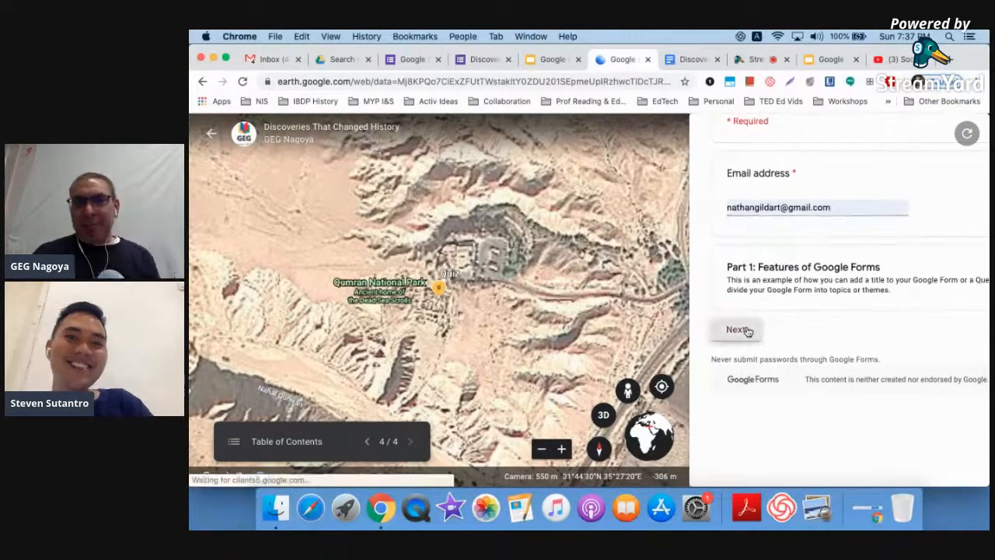
{"action": "left_click", "coordinate": [737, 330]}
{"action": "left_click", "coordinate": [737, 330]}
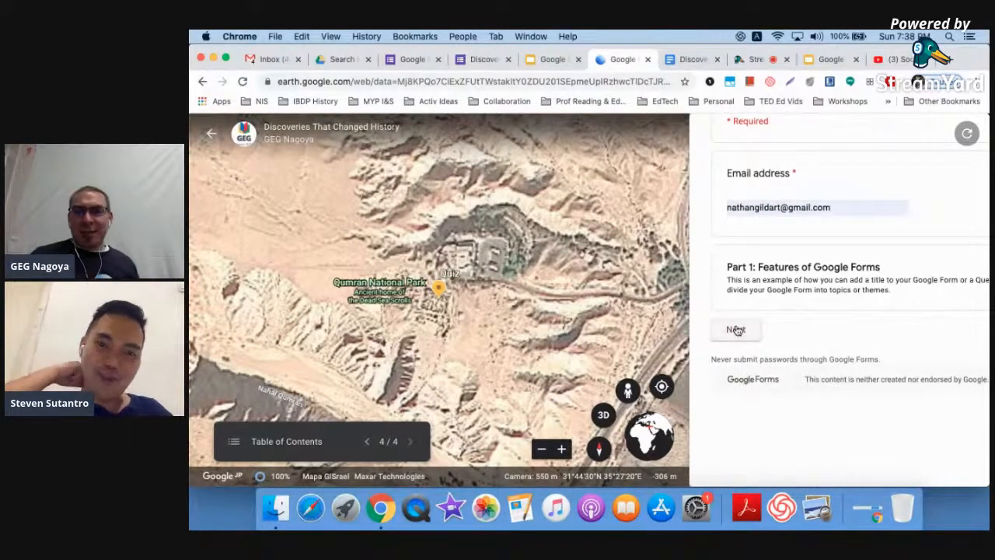
{"action": "scroll", "coordinate": [736, 328], "scroll_direction": "up", "scroll_amount": 2}
{"action": "scroll", "coordinate": [736, 327], "scroll_direction": "right", "scroll_amount": 2}
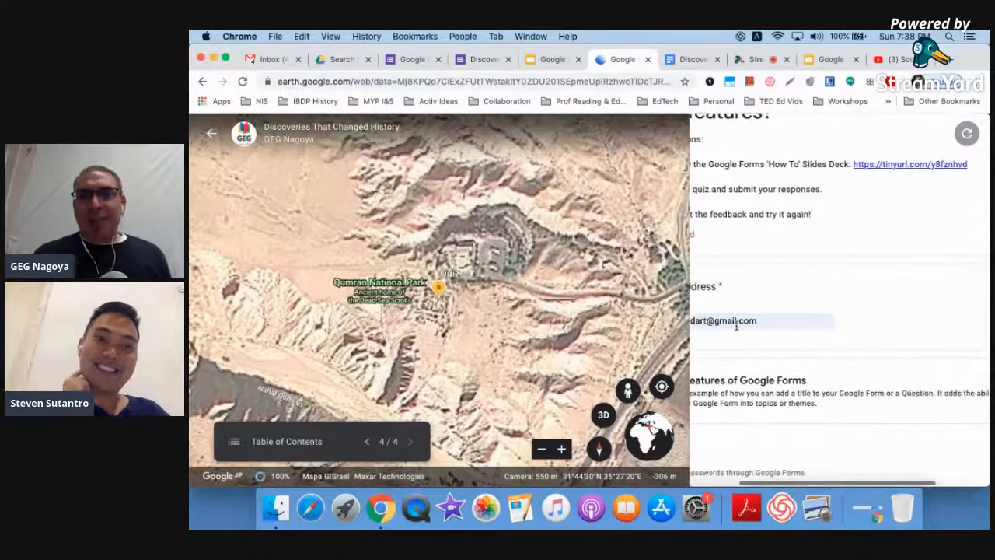
{"action": "scroll", "coordinate": [736, 326], "scroll_direction": "left", "scroll_amount": 2}
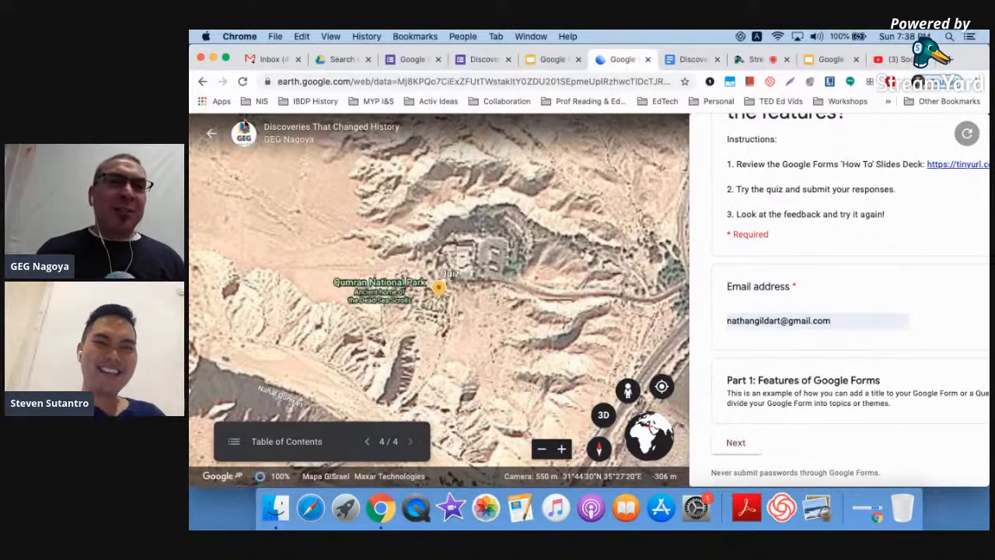
{"action": "left_click", "coordinate": [212, 134]}
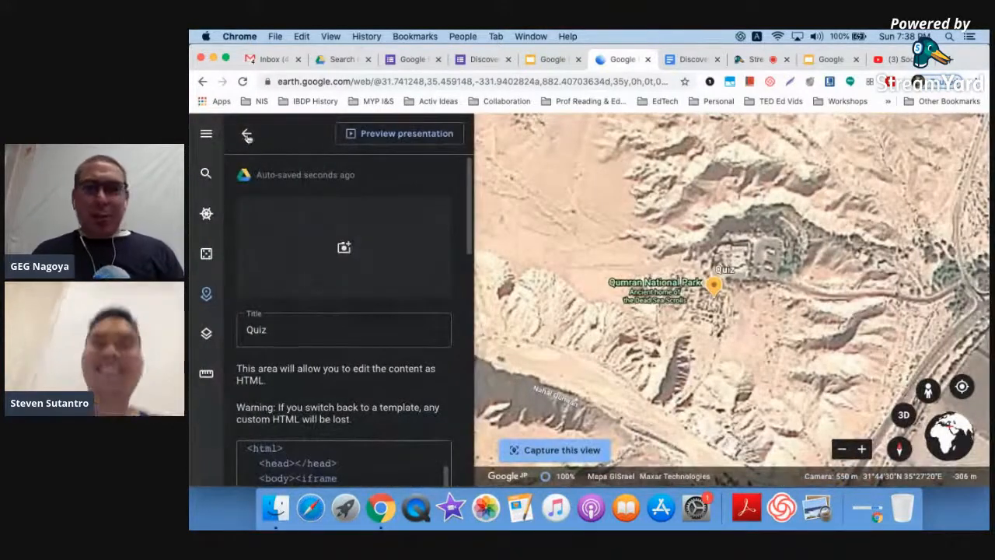
- Return to the project overview, then move to the 'Google Earth Projects: Storytelling' slides
{"action": "left_click", "coordinate": [247, 136]}
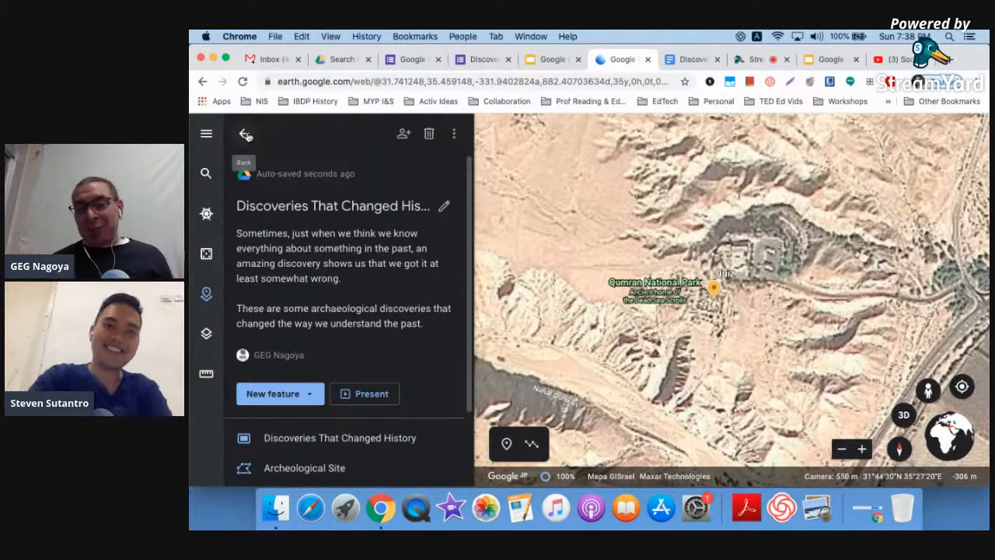
{"action": "left_click", "coordinate": [546, 59]}
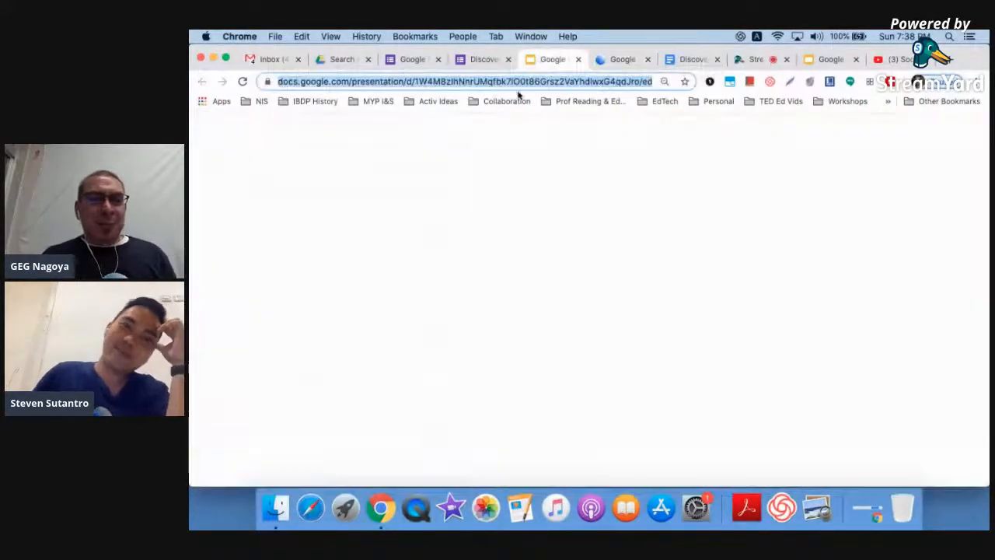
- Present slide 25 'Other Cool Stuff' full screen, exit, then go to the Social Studies Samurai channel
{"action": "scroll", "coordinate": [269, 412], "scroll_direction": "down", "scroll_amount": 3}
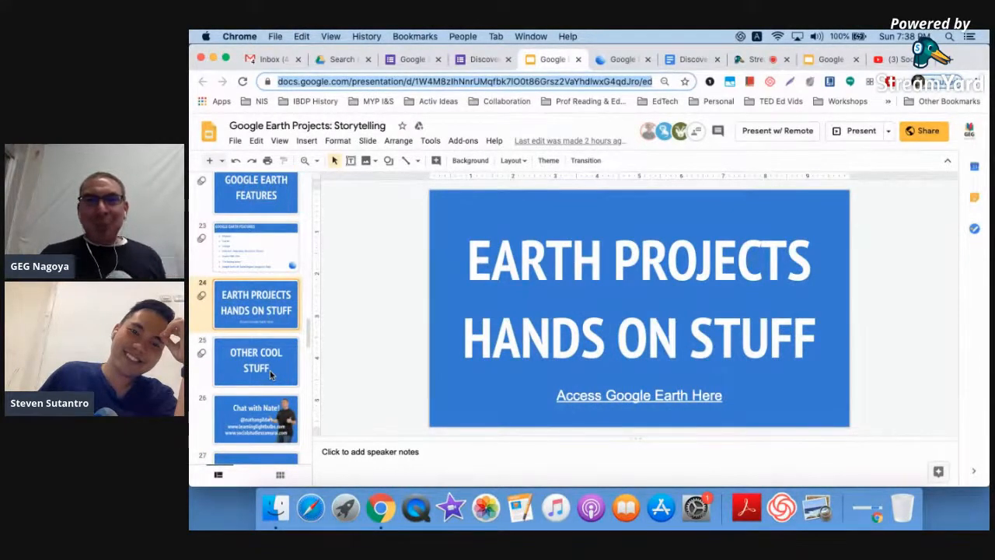
{"action": "left_click", "coordinate": [269, 370]}
{"action": "scroll", "coordinate": [270, 370], "scroll_direction": "down", "scroll_amount": 2}
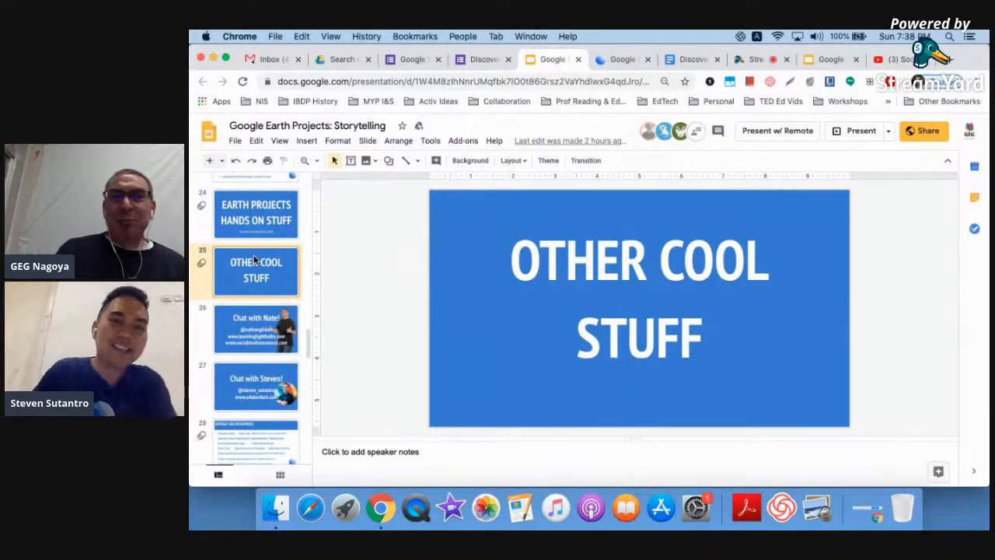
{"action": "left_click", "coordinate": [861, 131]}
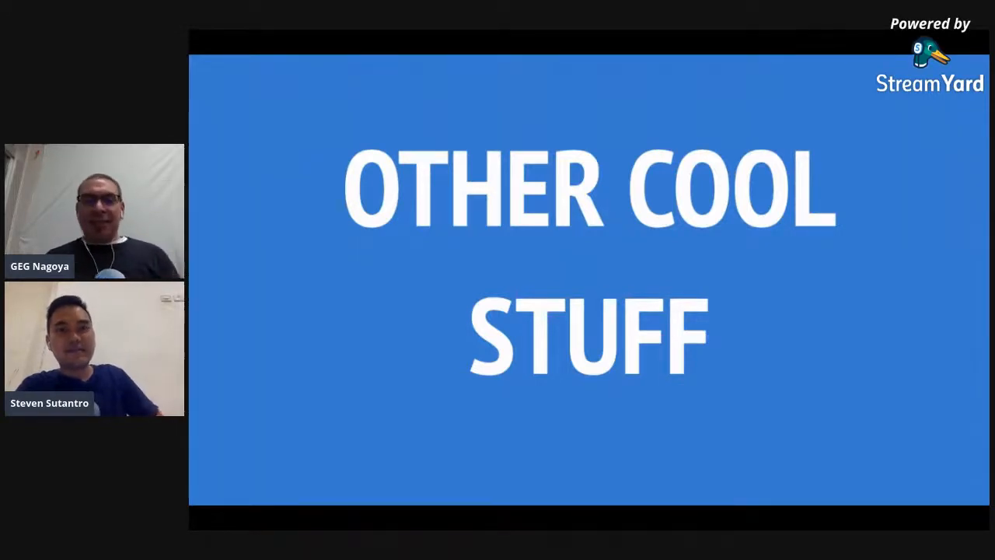
{"action": "key", "text": "Escape"}
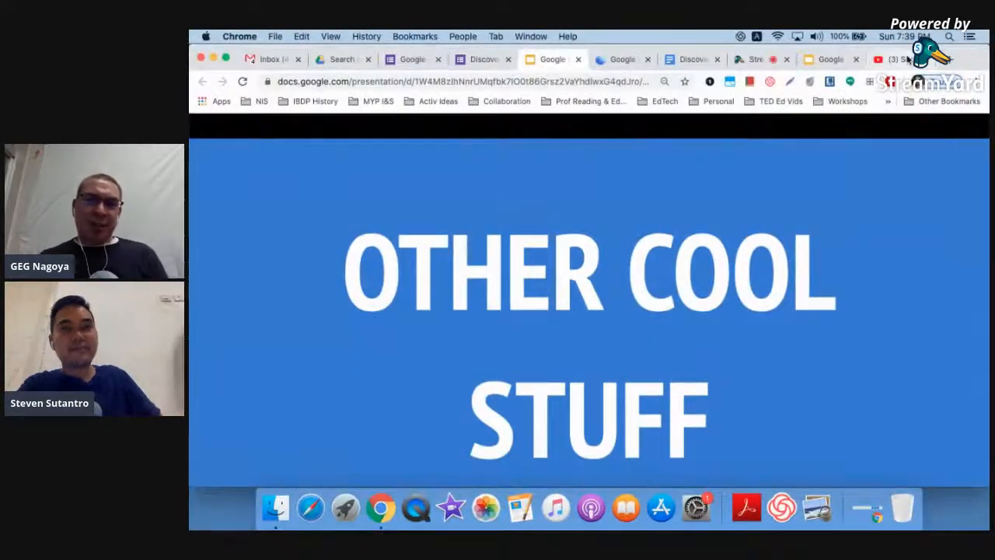
{"action": "left_click", "coordinate": [908, 60]}
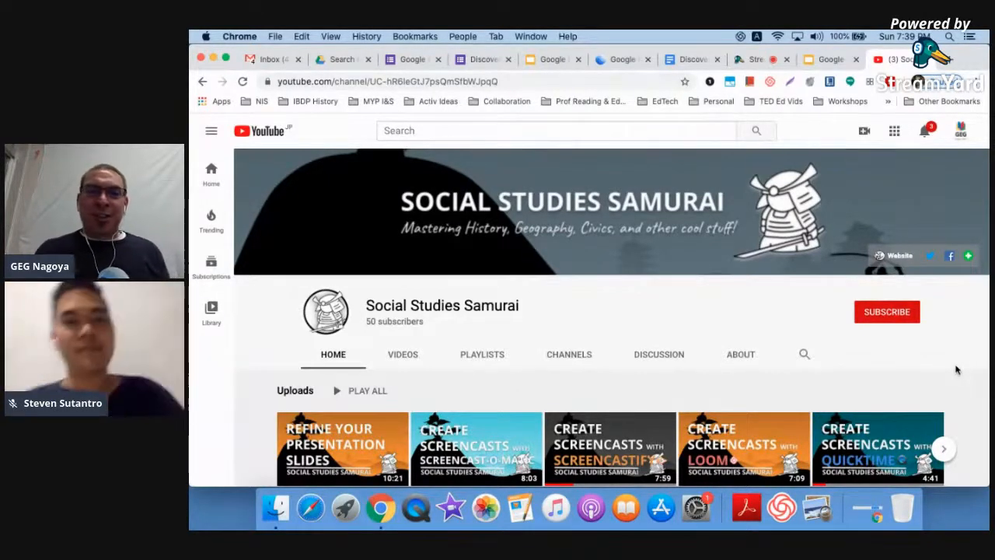
- Browse the Social Studies Samurai channel's video rows and copy the channel page URL
{"action": "scroll", "coordinate": [956, 370], "scroll_direction": "down", "scroll_amount": 3}
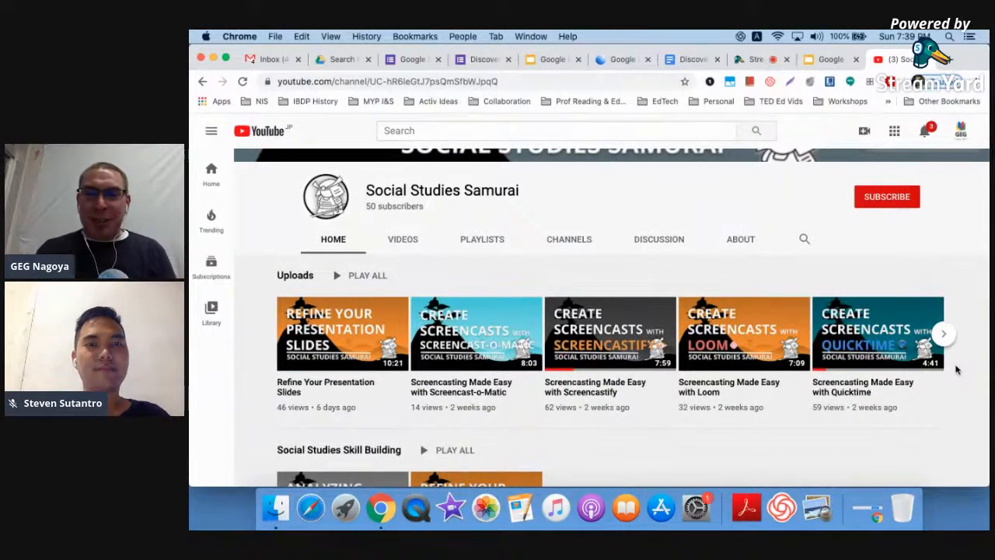
{"action": "scroll", "coordinate": [956, 370], "scroll_direction": "down", "scroll_amount": 3}
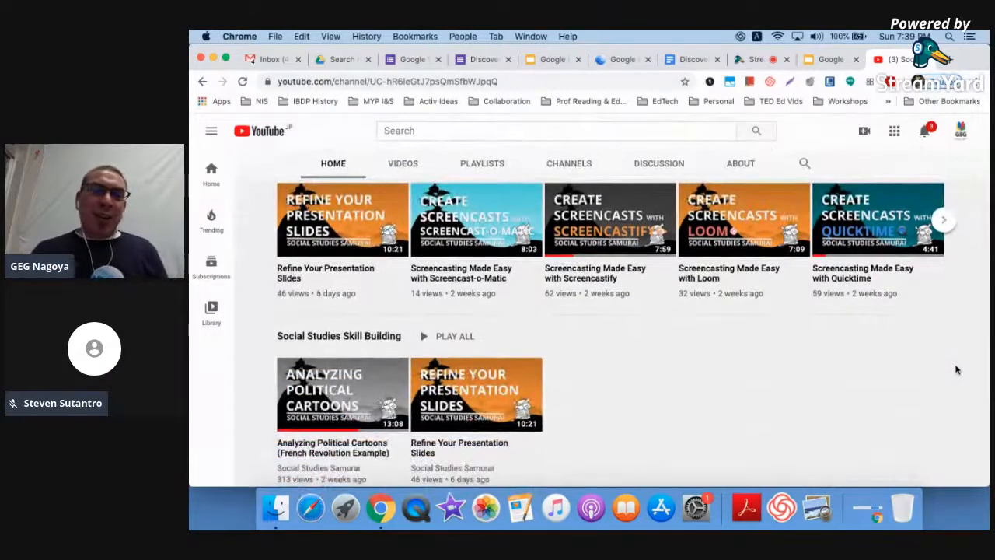
{"action": "scroll", "coordinate": [956, 370], "scroll_direction": "down", "scroll_amount": 4}
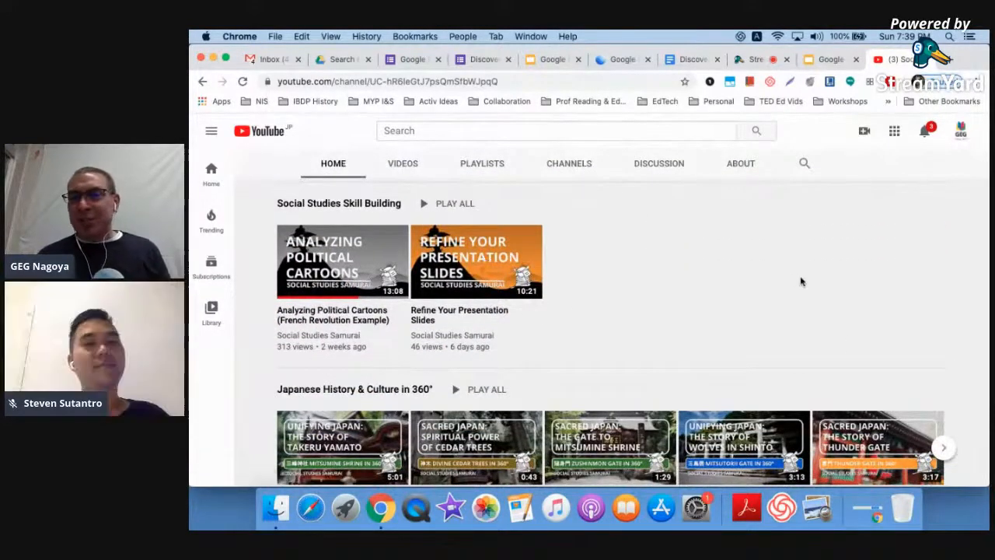
{"action": "scroll", "coordinate": [801, 282], "scroll_direction": "down", "scroll_amount": 3}
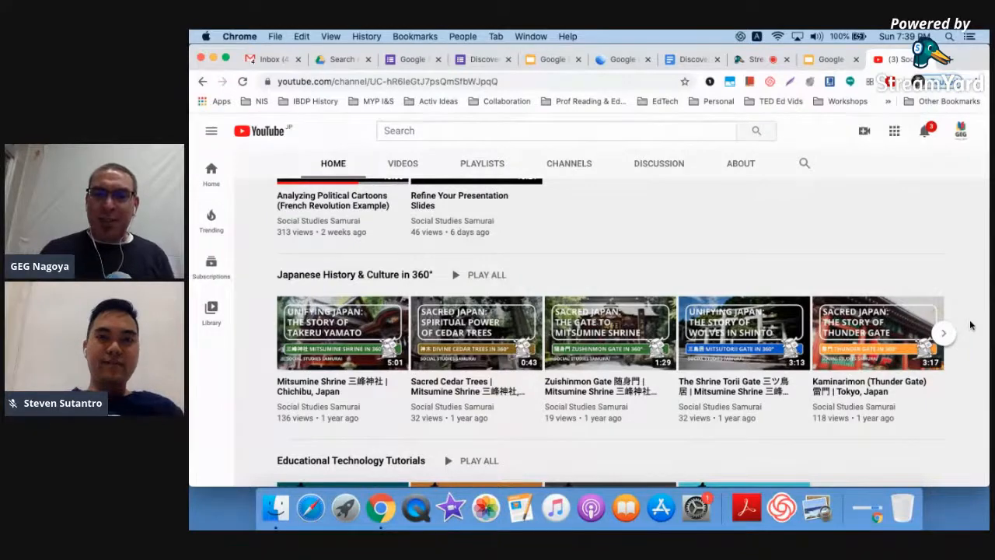
{"action": "scroll", "coordinate": [970, 324], "scroll_direction": "down", "scroll_amount": 4}
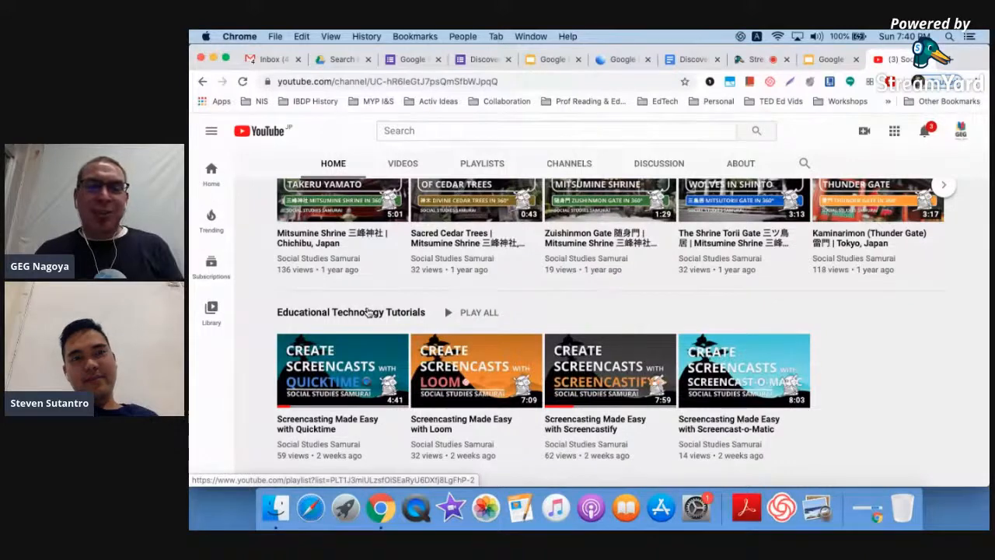
{"action": "scroll", "coordinate": [368, 312], "scroll_direction": "up", "scroll_amount": 10}
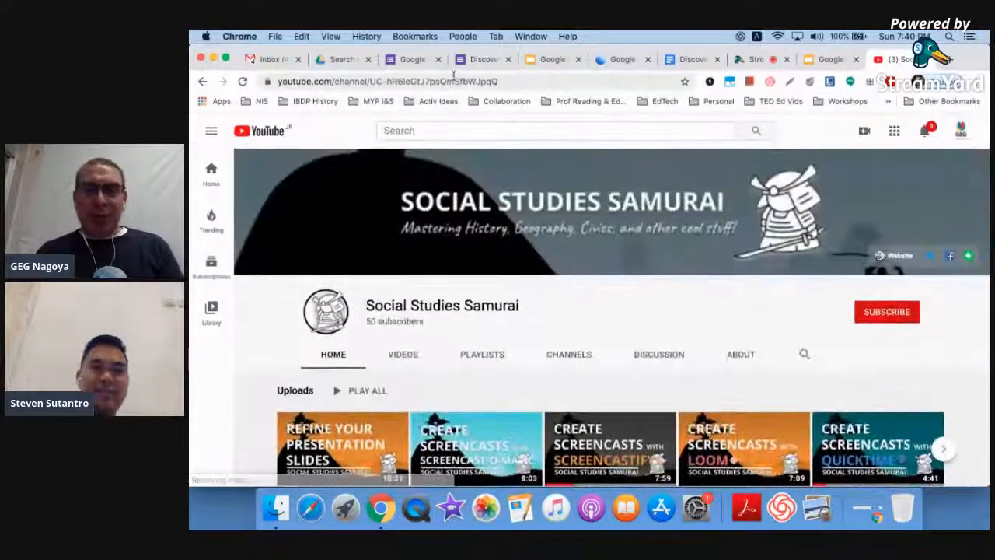
{"action": "left_click", "coordinate": [453, 77]}
{"action": "key", "text": "super+c"}
- Post the channel link in StreamYard's chat, then present the Other Cool Stuff slide full screen
{"action": "left_click", "coordinate": [753, 59]}
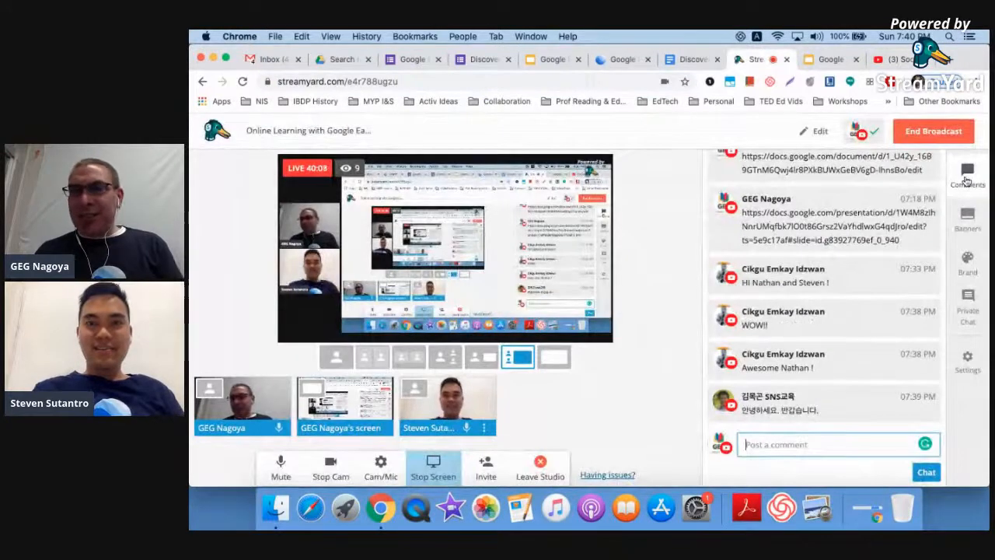
{"action": "left_click", "coordinate": [827, 451]}
{"action": "key", "text": "super+v"}
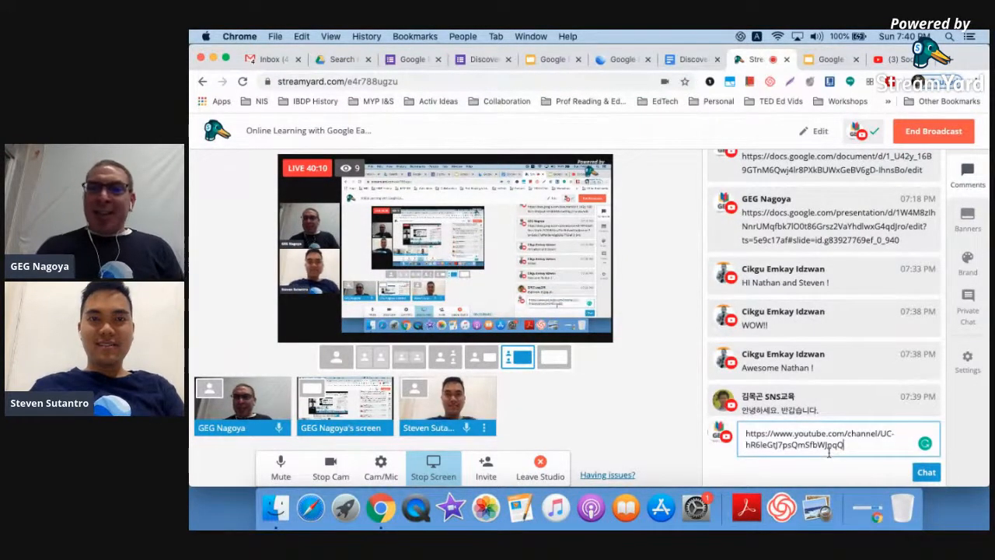
{"action": "key", "text": "Return"}
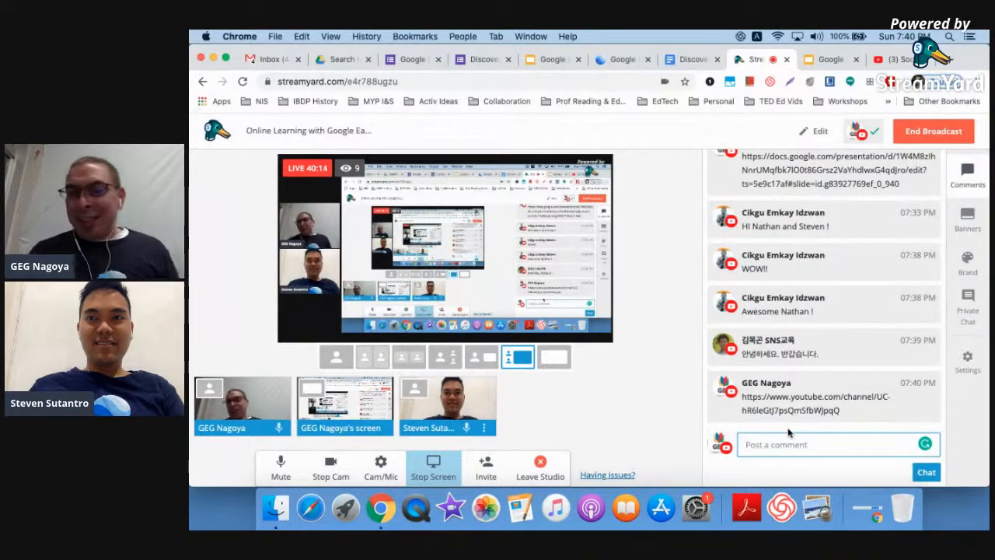
{"action": "left_click", "coordinate": [544, 62]}
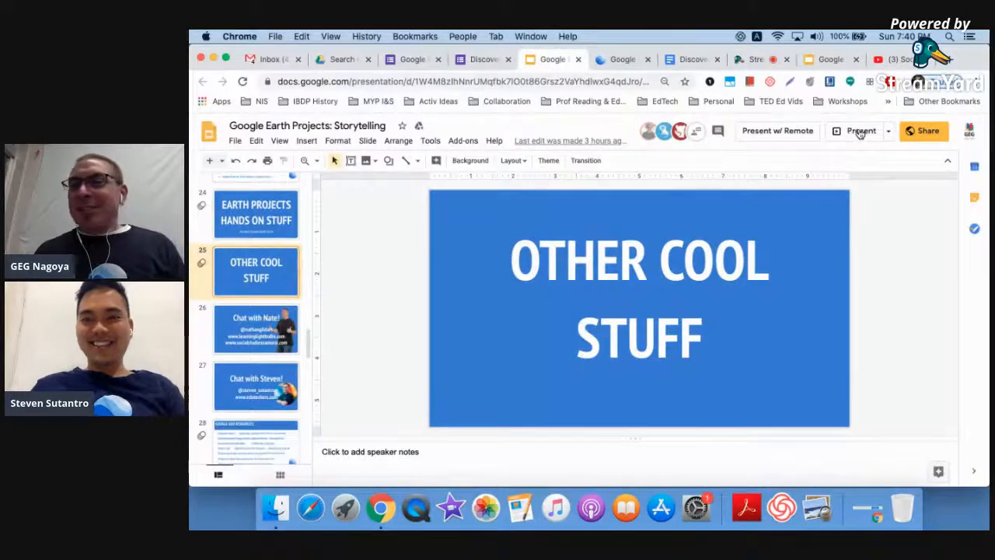
{"action": "left_click", "coordinate": [859, 130]}
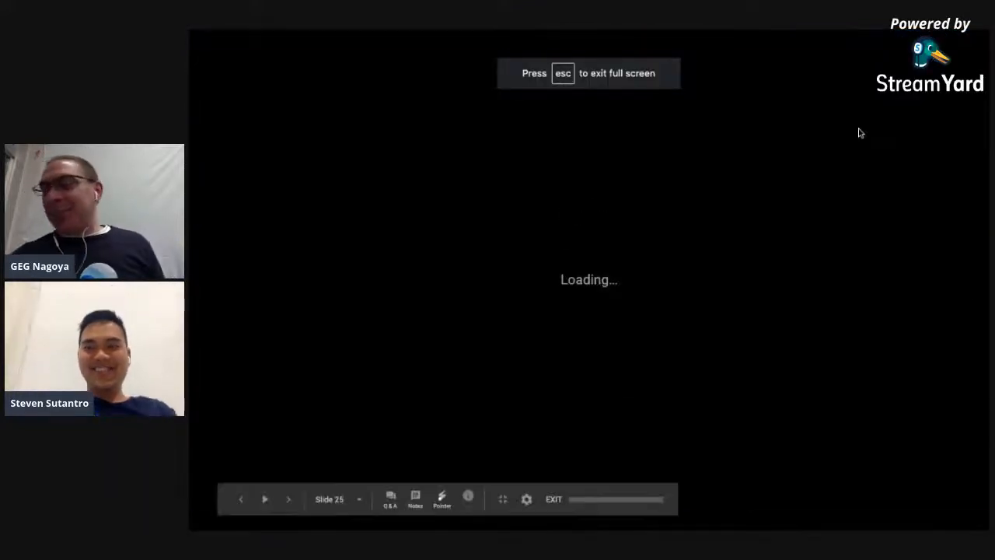